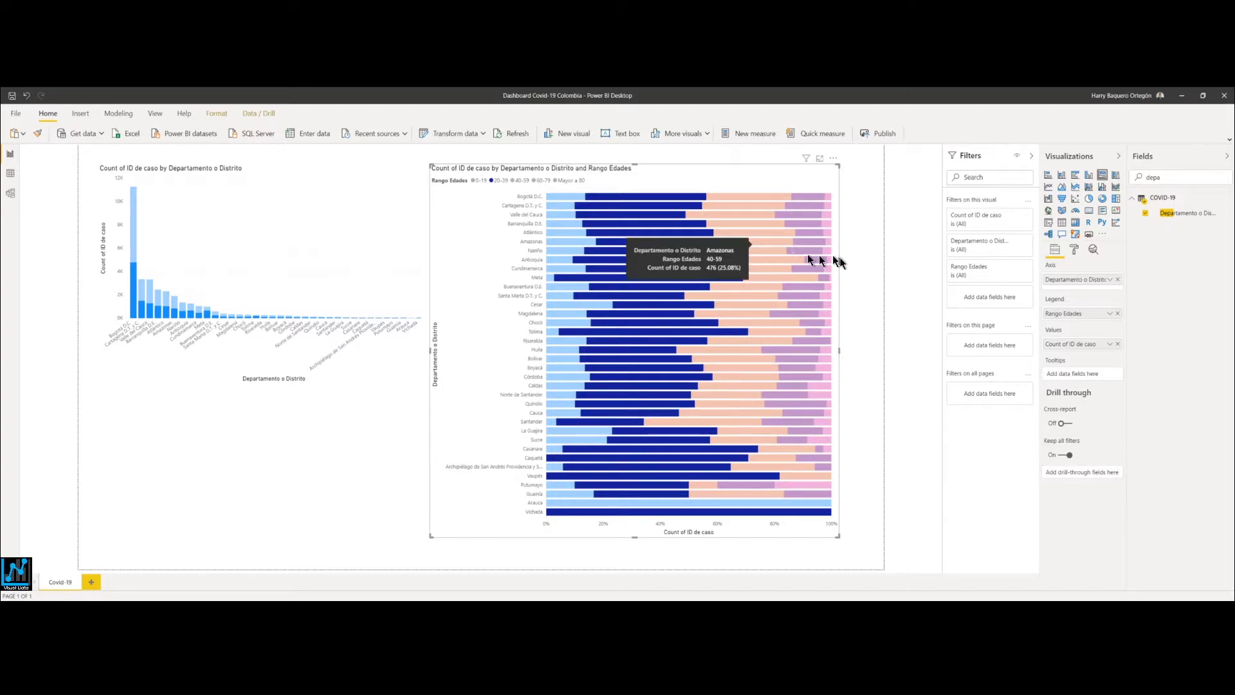
Clear the age-range highlighting and shrink the 100% stacked bar chart in height and width into the page's lower area.
{"action": "left_click", "coordinate": [493, 180]}
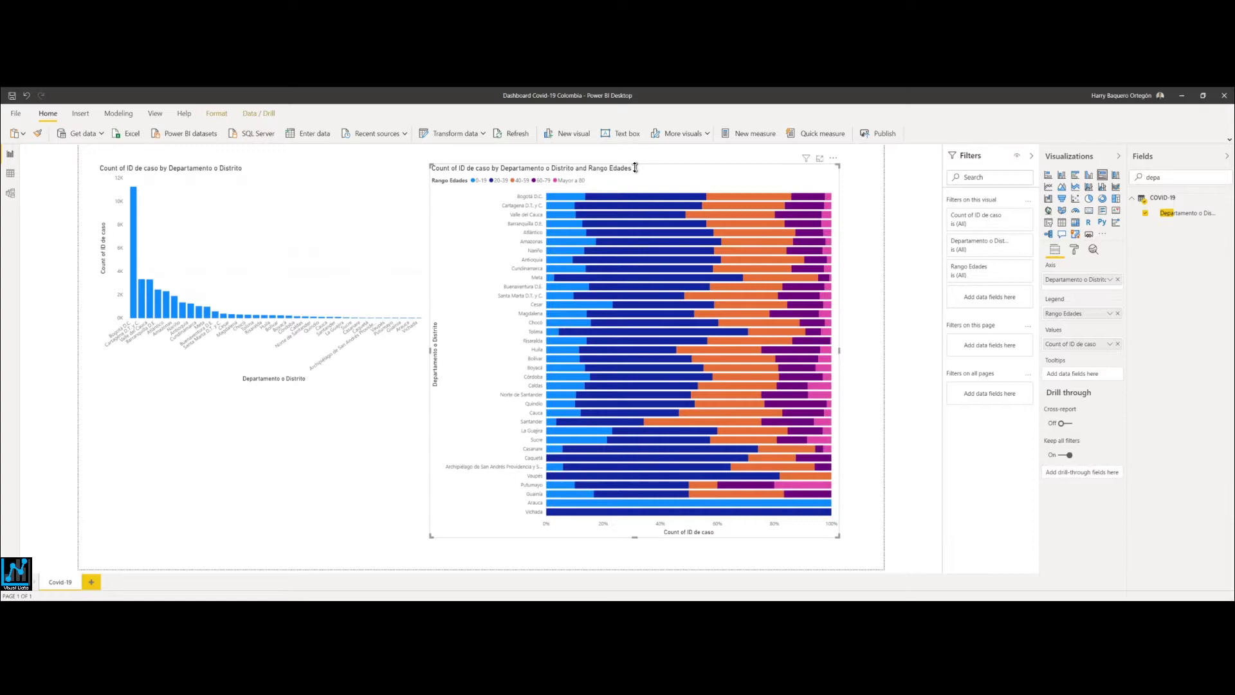
{"action": "left_click_drag", "start_coordinate": [635, 165], "coordinate": [635, 351]}
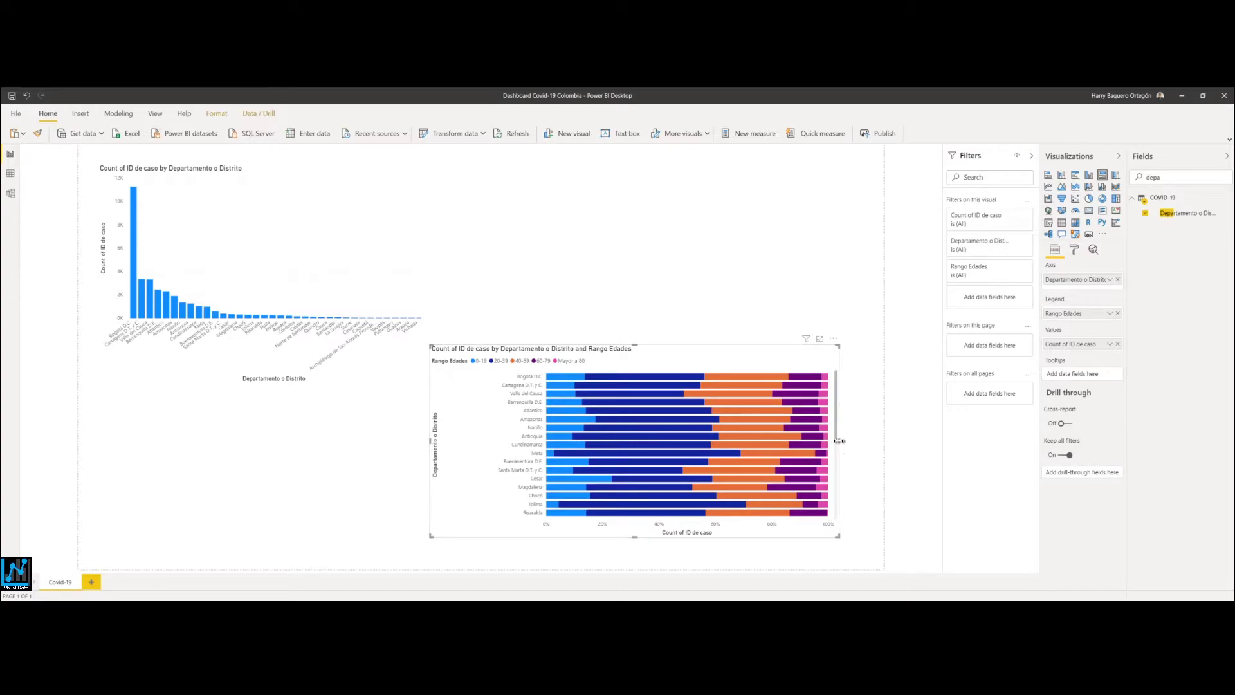
{"action": "left_click_drag", "start_coordinate": [838, 441], "coordinate": [771, 440]}
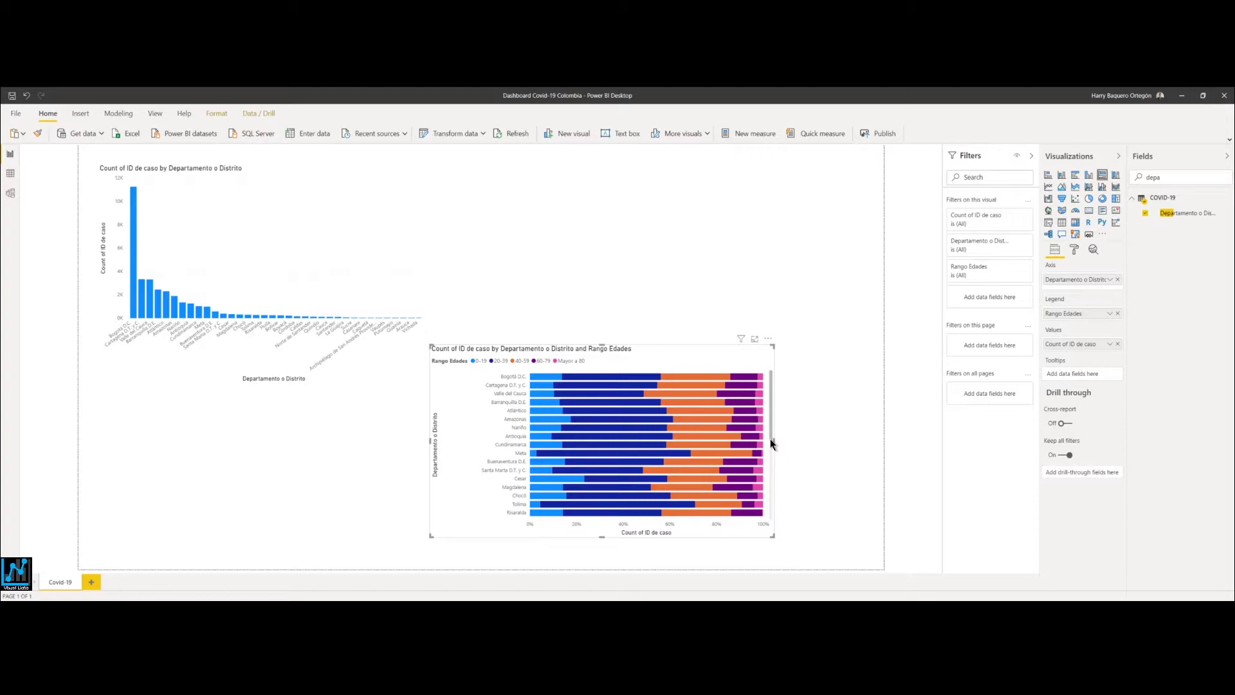
Delete the column chart showing the count of ID de caso by Departamento o Distrito.
{"action": "left_click", "coordinate": [264, 167]}
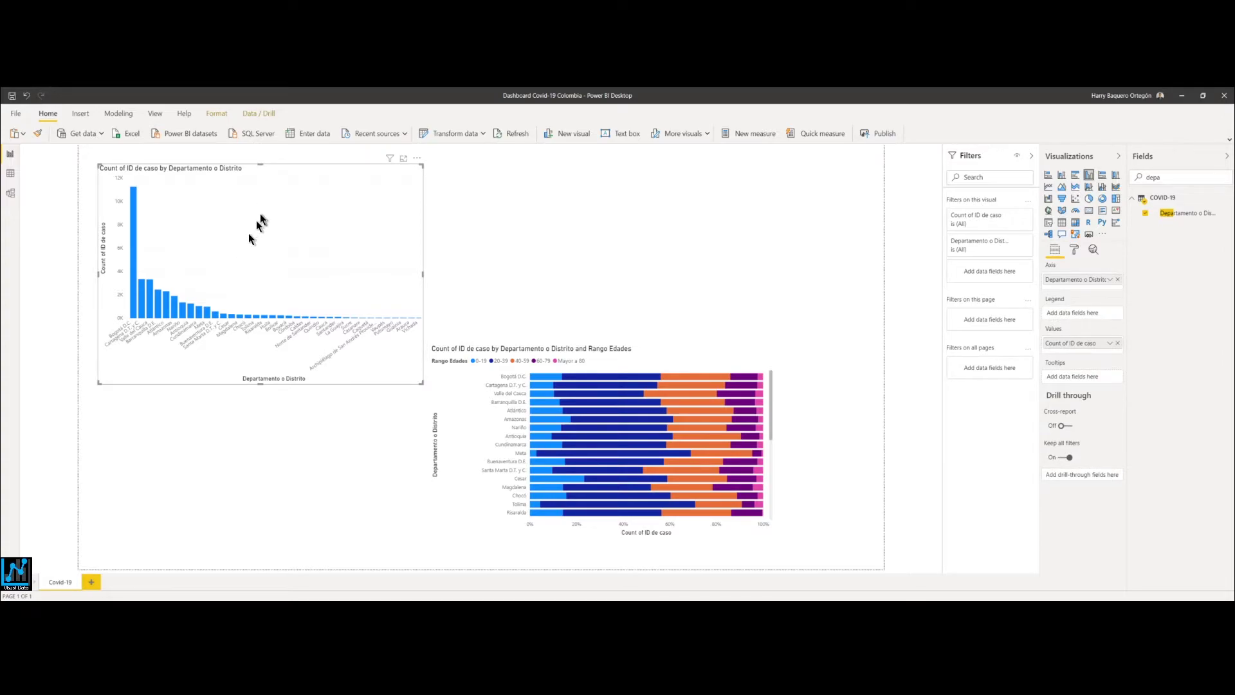
{"action": "key", "text": "Delete"}
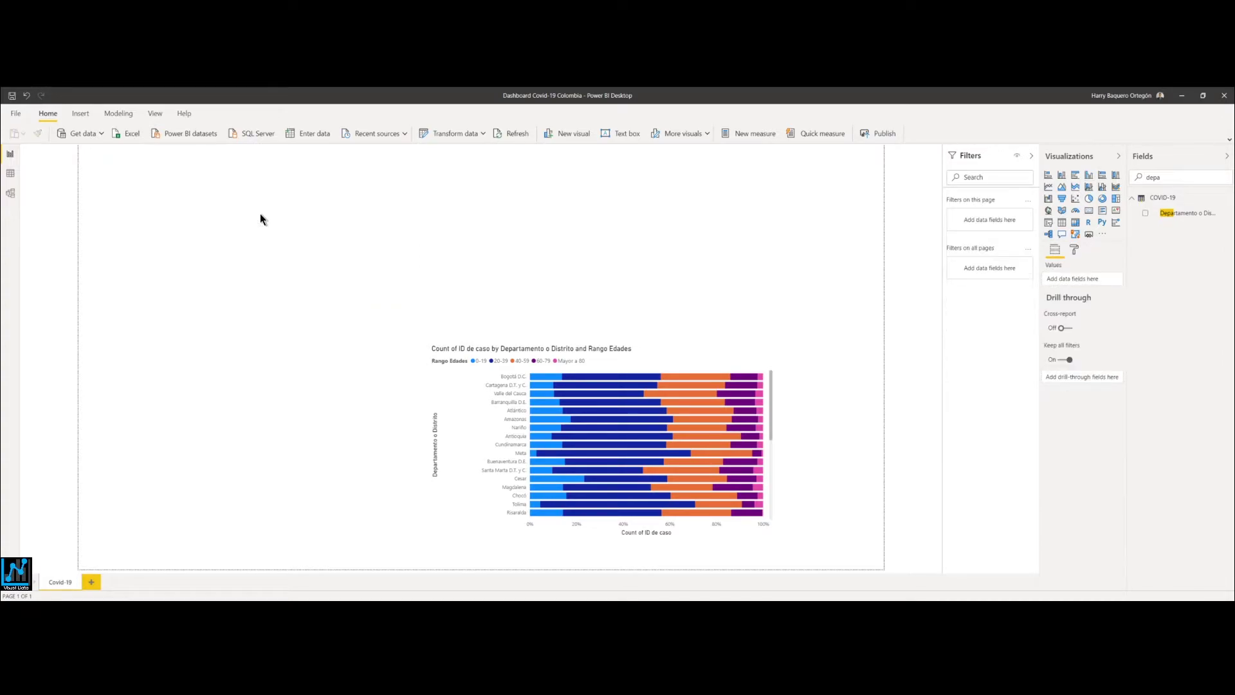
Switch to the COVID-19 table data and examine the Tipo, Estado and Tipo recuperación columns, including the latter's distinct values.
{"action": "left_click", "coordinate": [10, 175]}
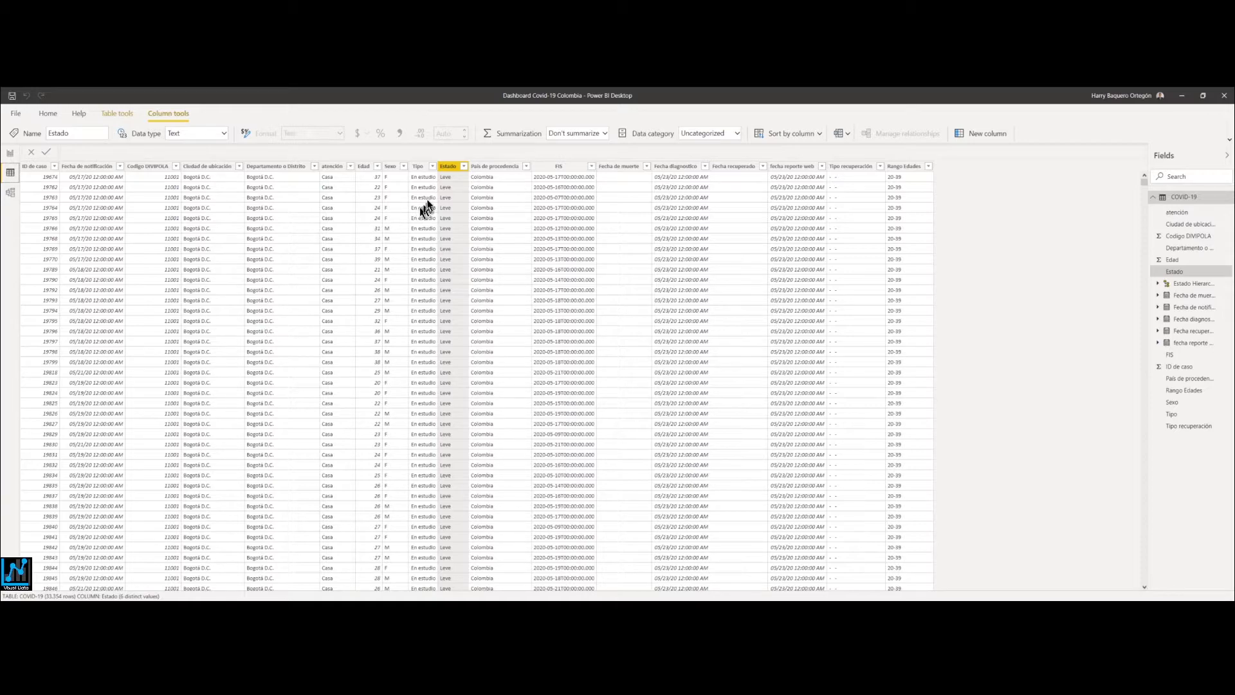
{"action": "left_click", "coordinate": [417, 167]}
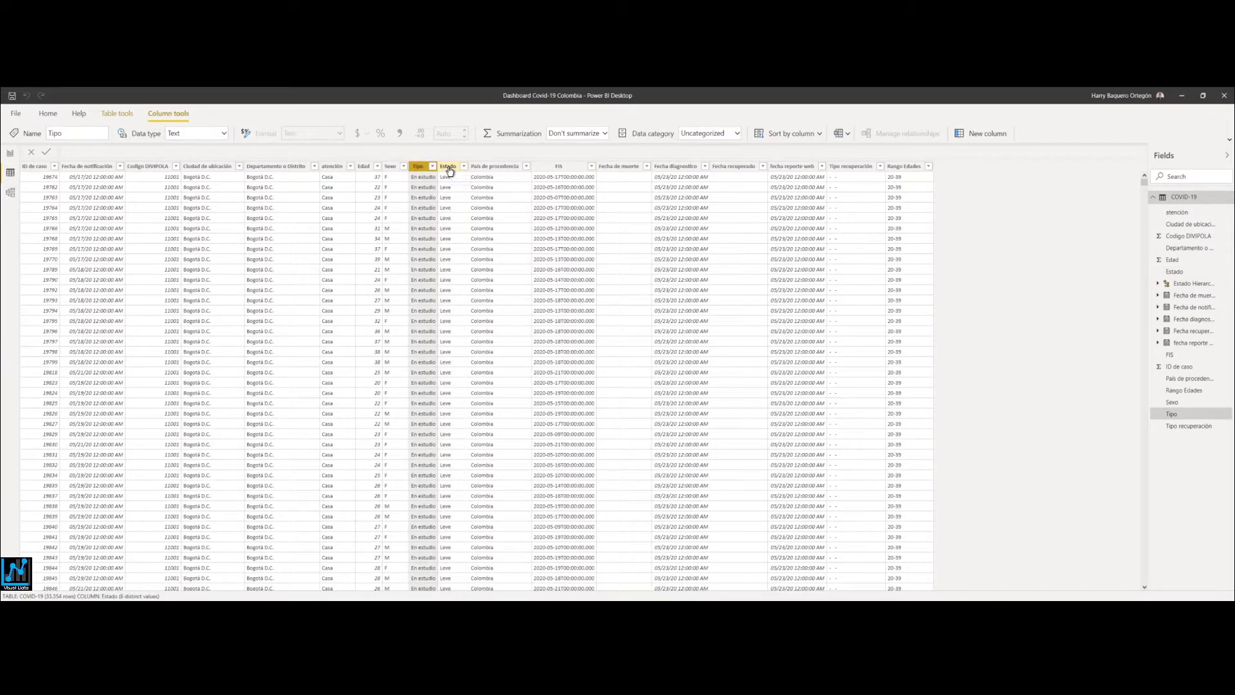
{"action": "left_click", "coordinate": [448, 170]}
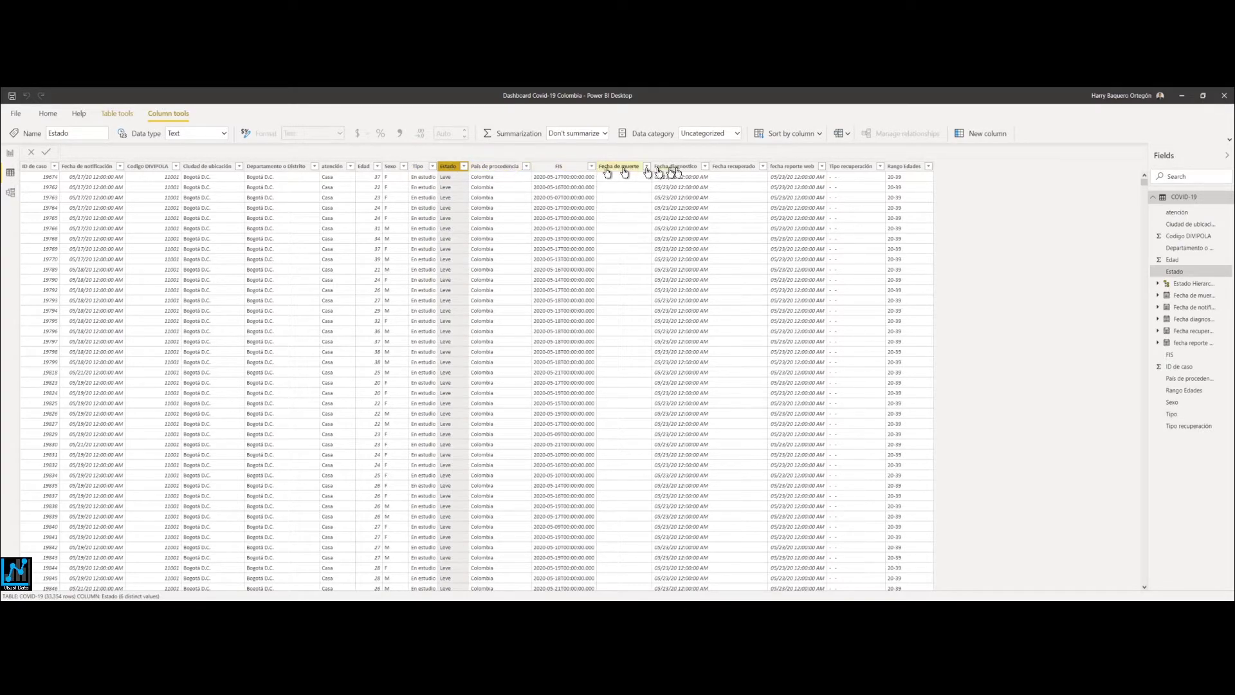
{"action": "left_click", "coordinate": [848, 169]}
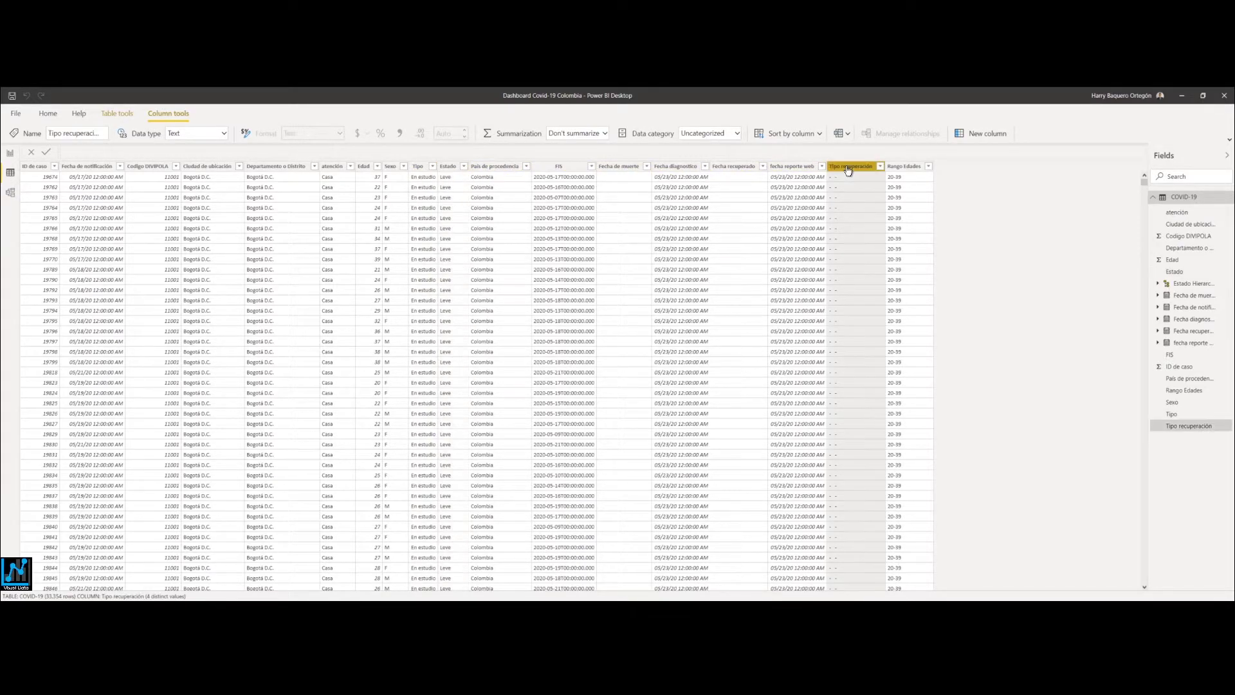
{"action": "left_click", "coordinate": [879, 168]}
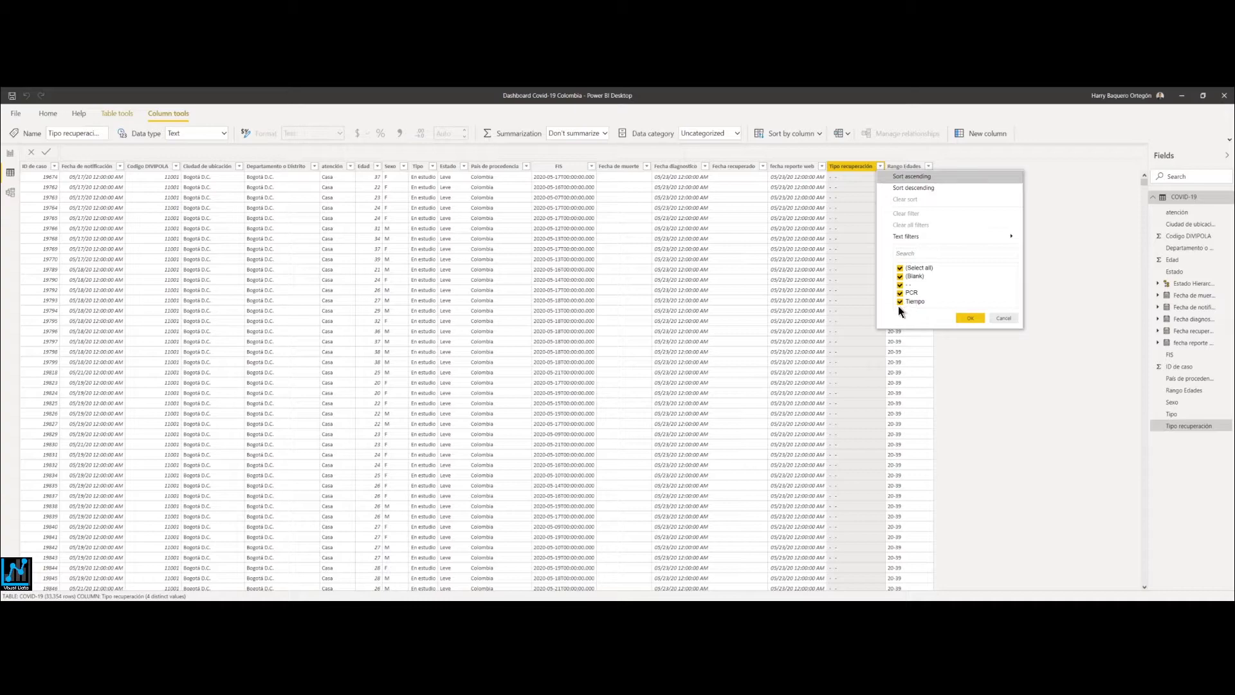
{"action": "left_click", "coordinate": [1003, 319]}
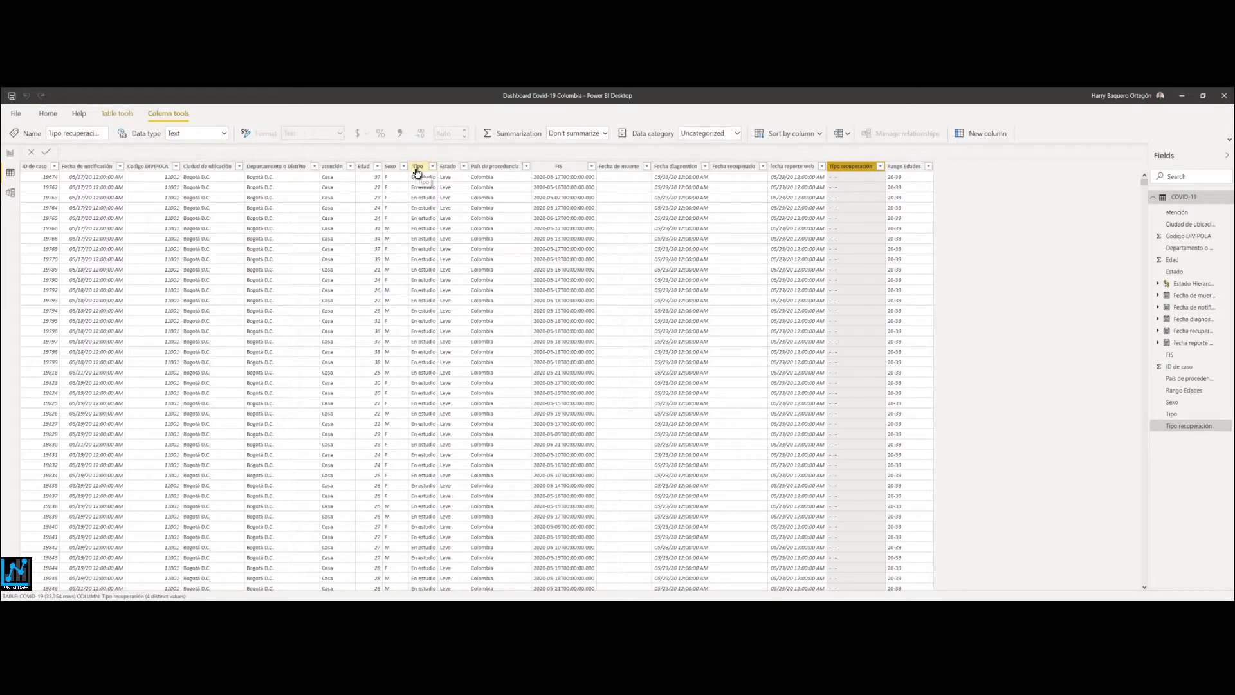
Filter the Estado column to show only blank values.
{"action": "left_click", "coordinate": [463, 167]}
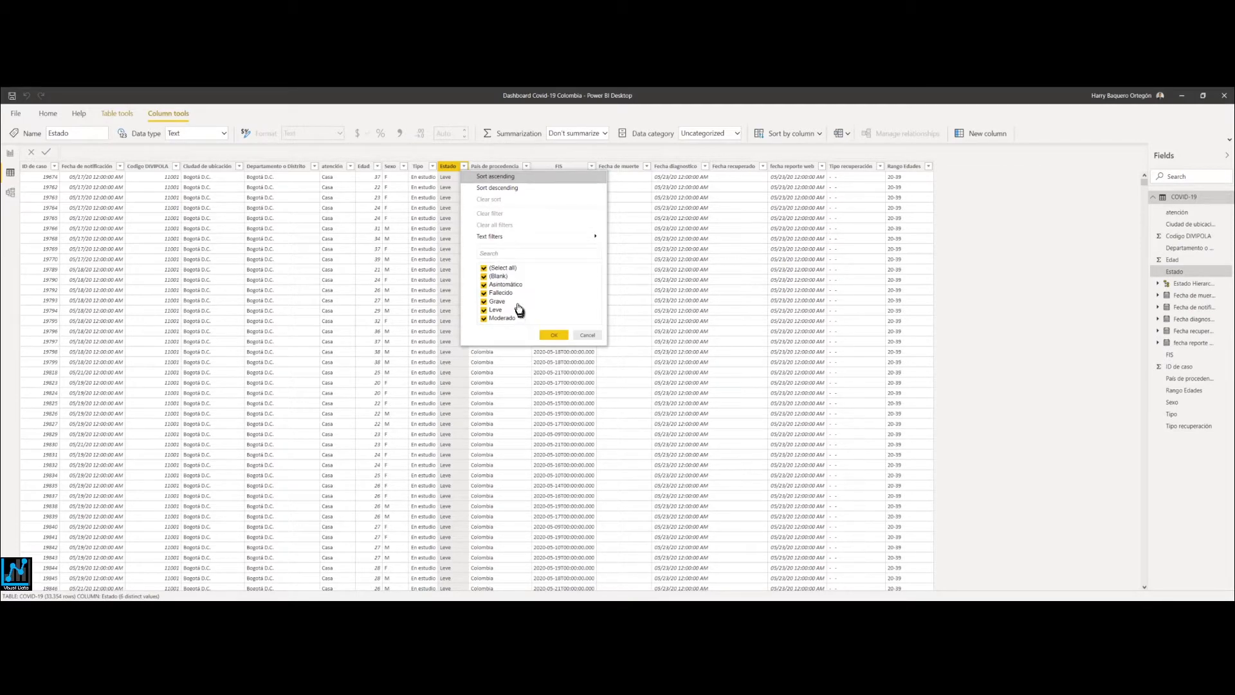
{"action": "left_click", "coordinate": [485, 268]}
{"action": "left_click", "coordinate": [486, 276]}
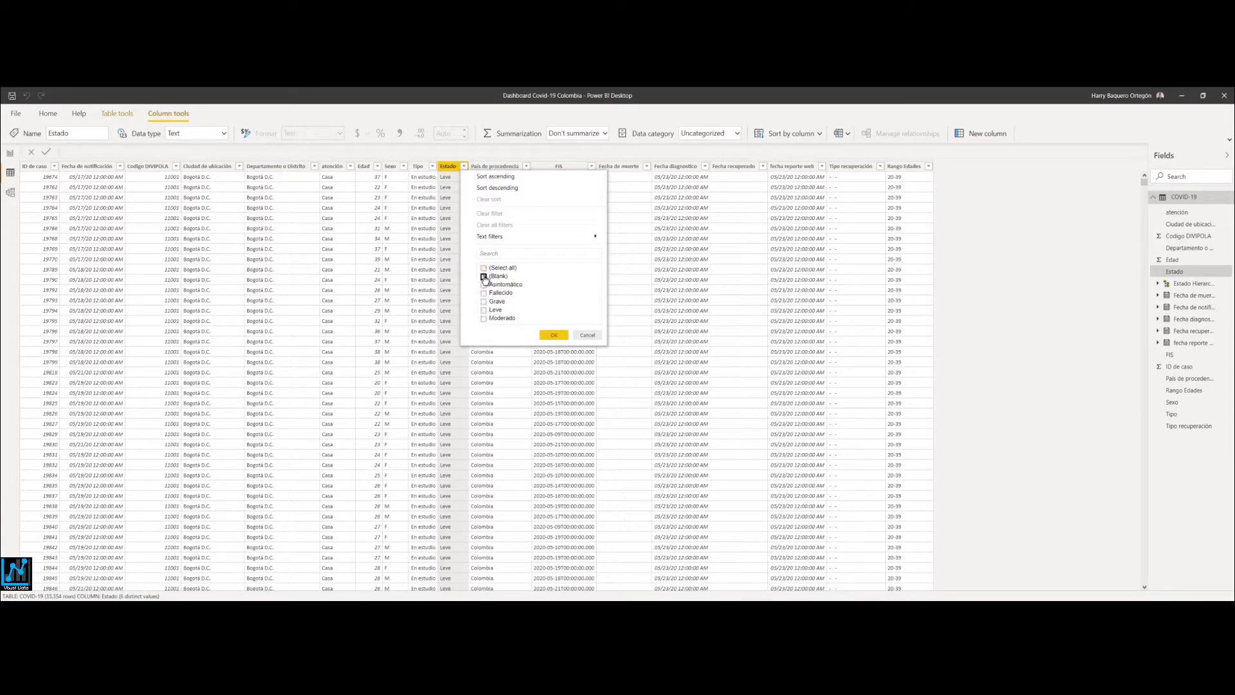
{"action": "left_click", "coordinate": [545, 335]}
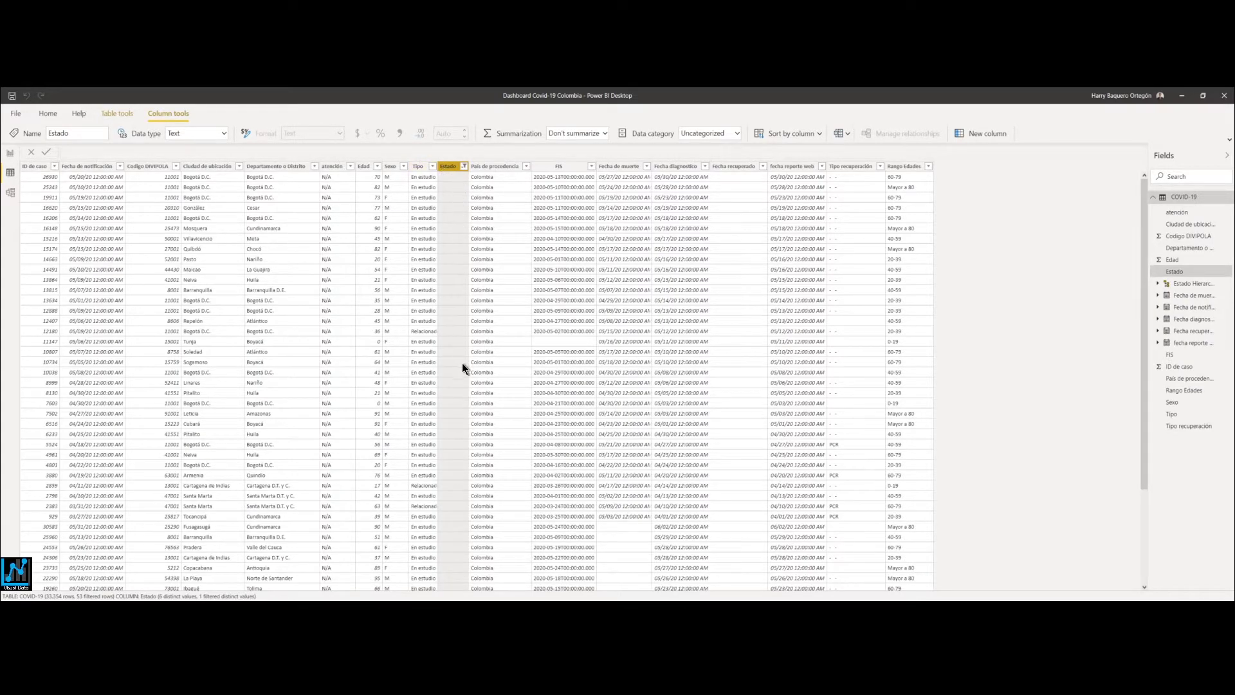
Check which Tipo values occur in the rows with blank Estado, and review the Estado filter options.
{"action": "left_click", "coordinate": [432, 168]}
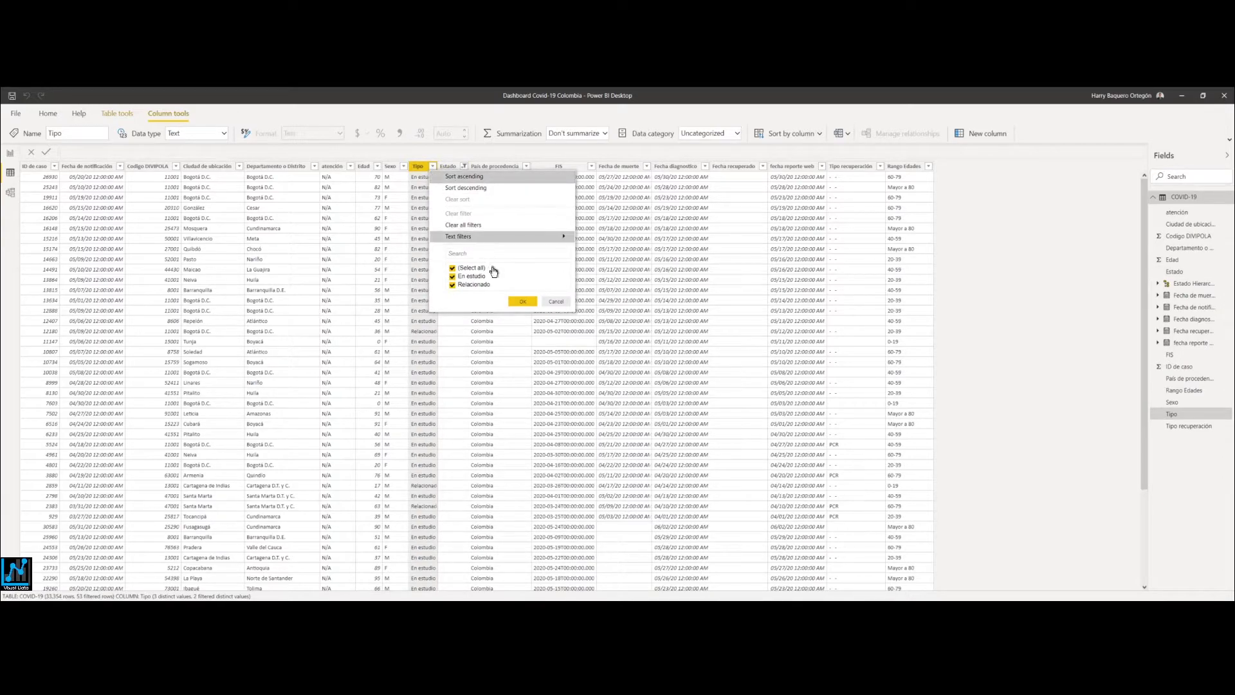
{"action": "left_click", "coordinate": [538, 301]}
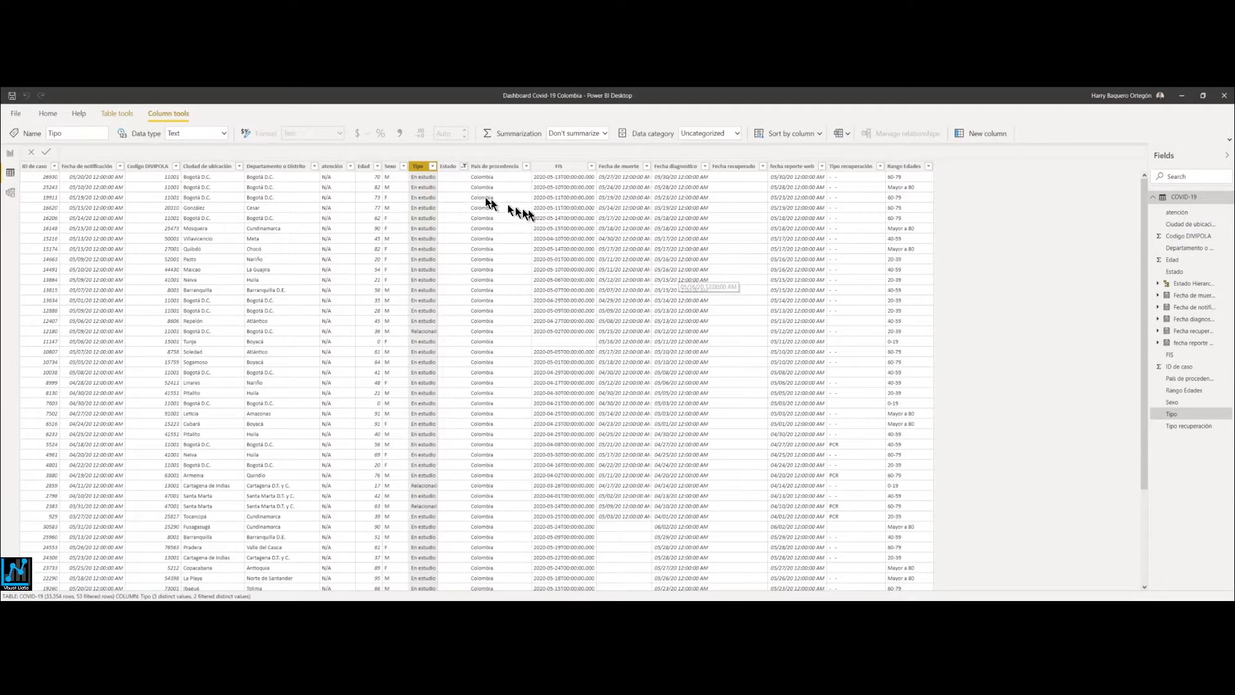
{"action": "left_click", "coordinate": [463, 168]}
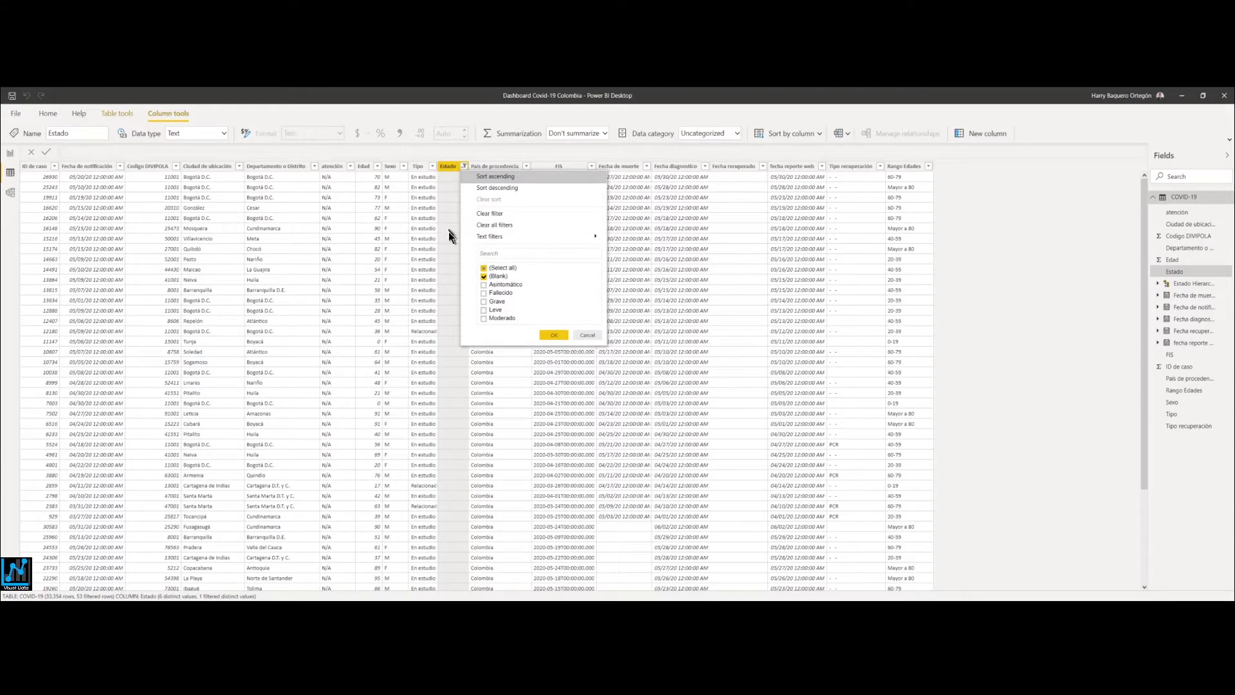
{"action": "left_click", "coordinate": [446, 155]}
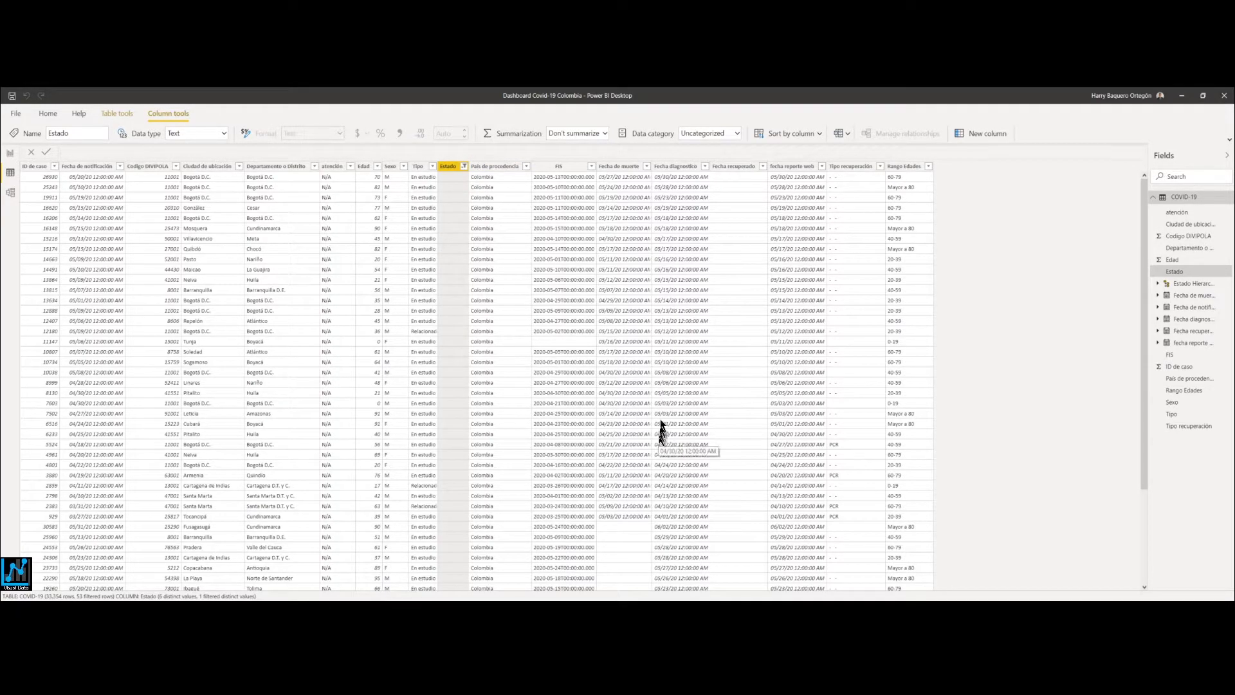
Reselect all values in the Estado column filter to bring back the full table.
{"action": "left_click", "coordinate": [464, 166]}
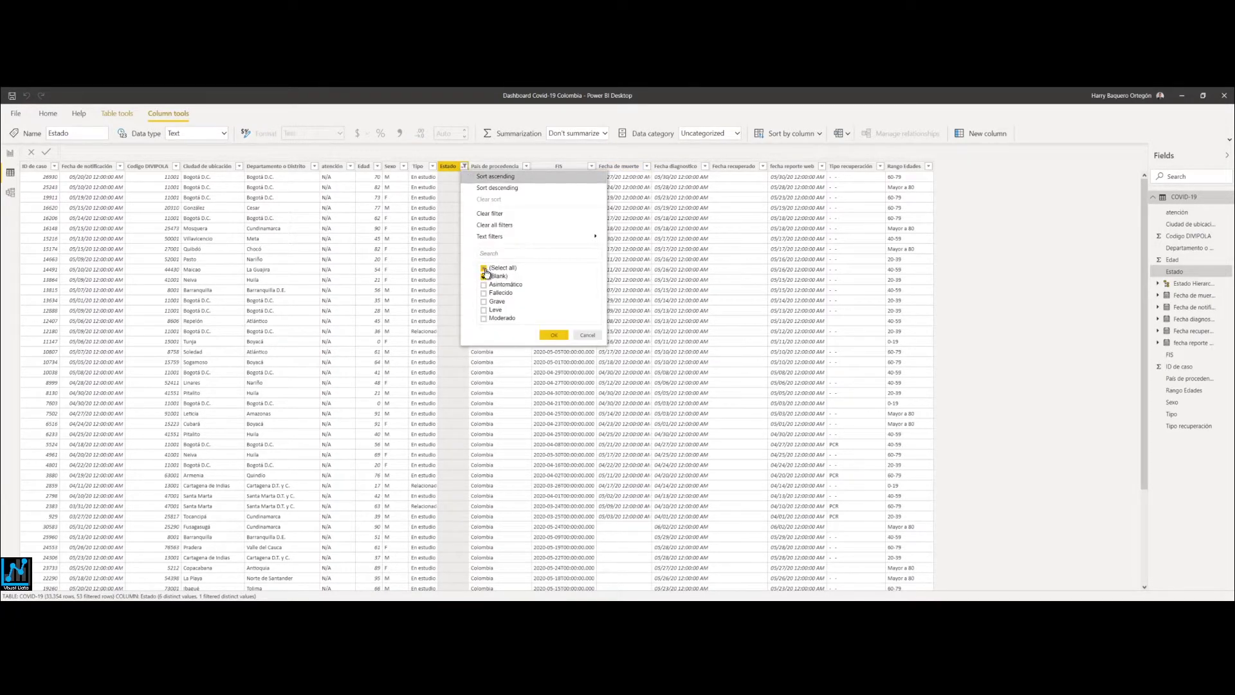
{"action": "left_click", "coordinate": [484, 268]}
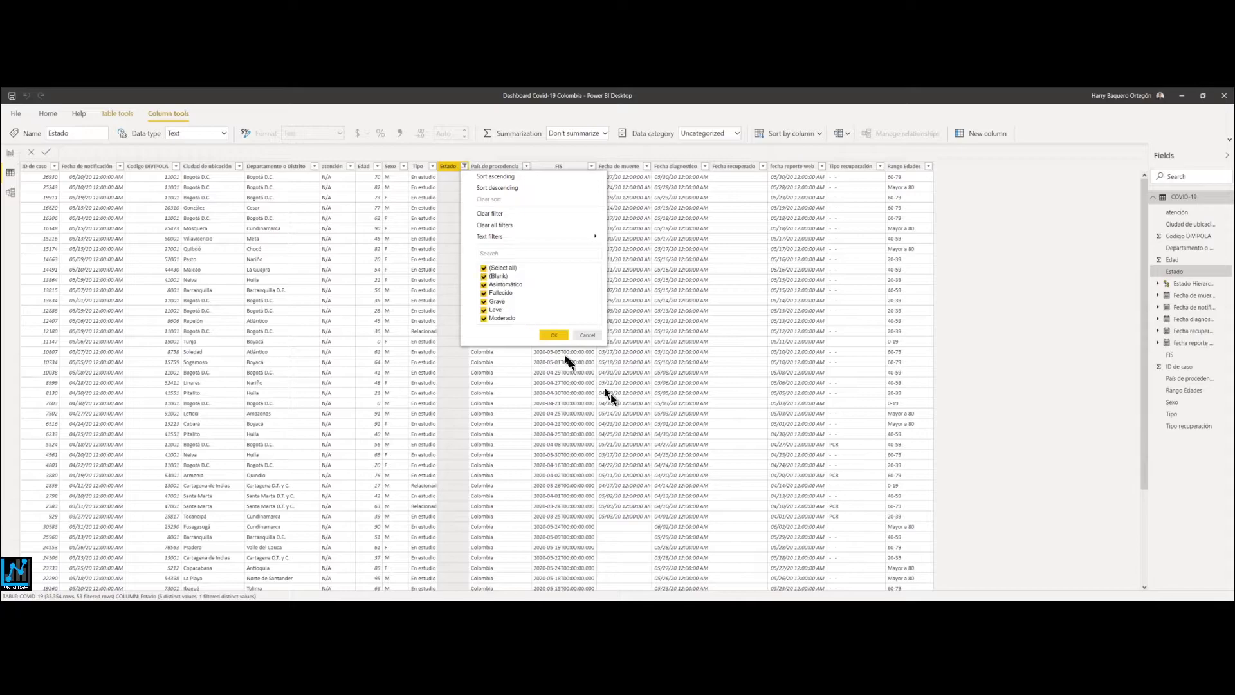
{"action": "left_click", "coordinate": [564, 334]}
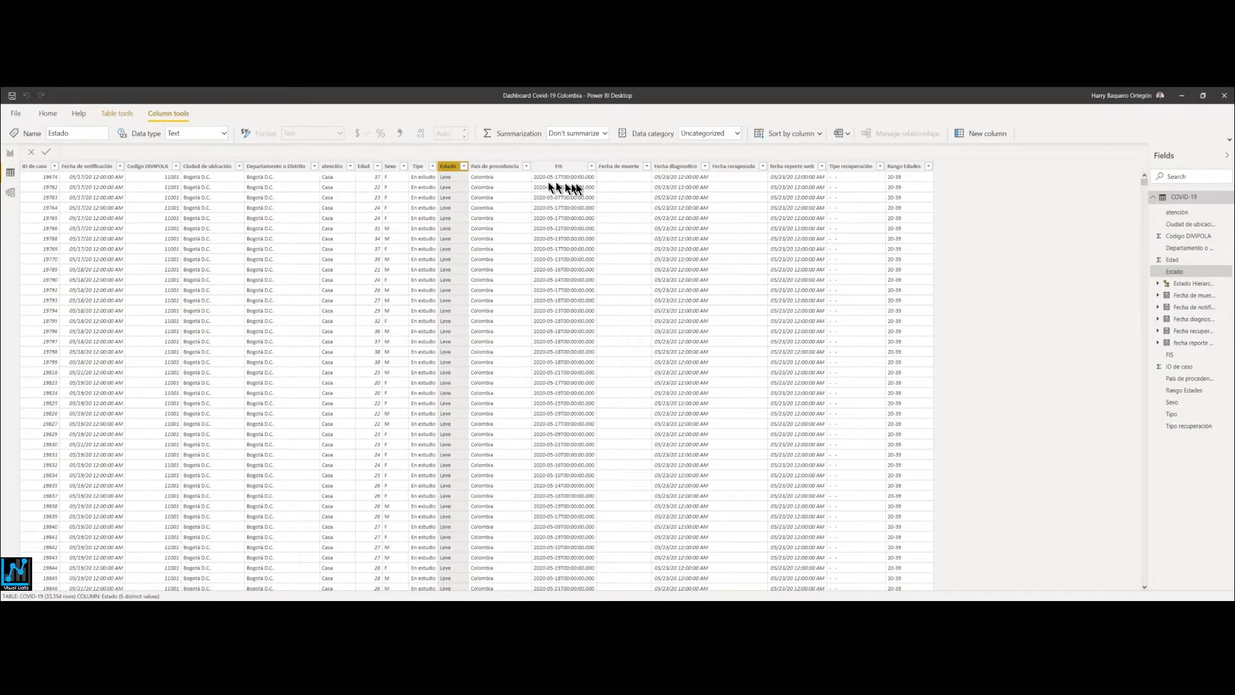
Filter the Fecha diagnostico column to show only blank dates.
{"action": "left_click", "coordinate": [705, 170]}
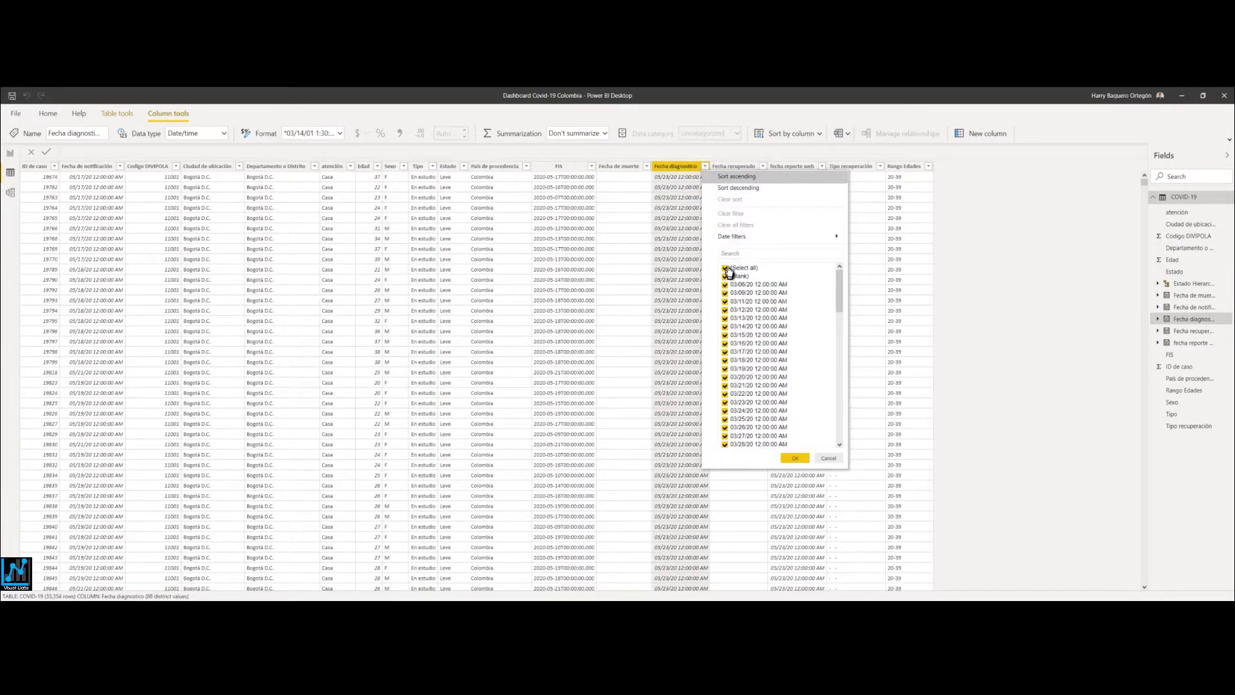
{"action": "left_click", "coordinate": [725, 268]}
{"action": "left_click", "coordinate": [725, 277]}
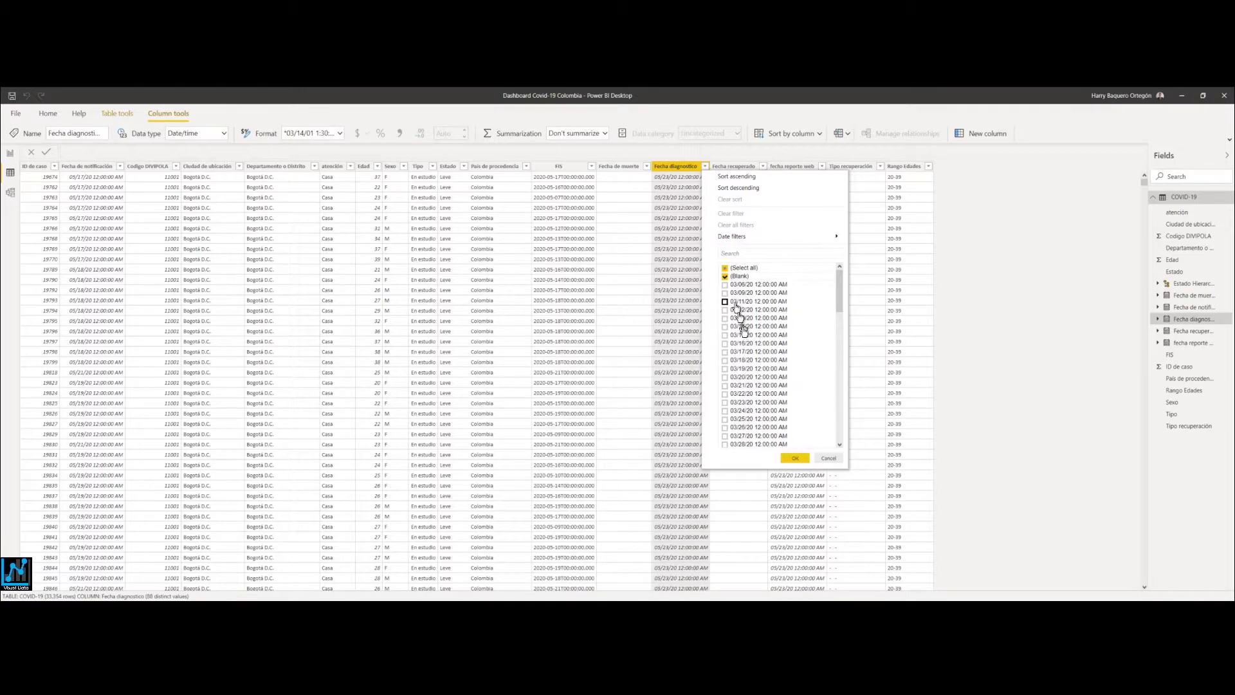
{"action": "left_click", "coordinate": [795, 458]}
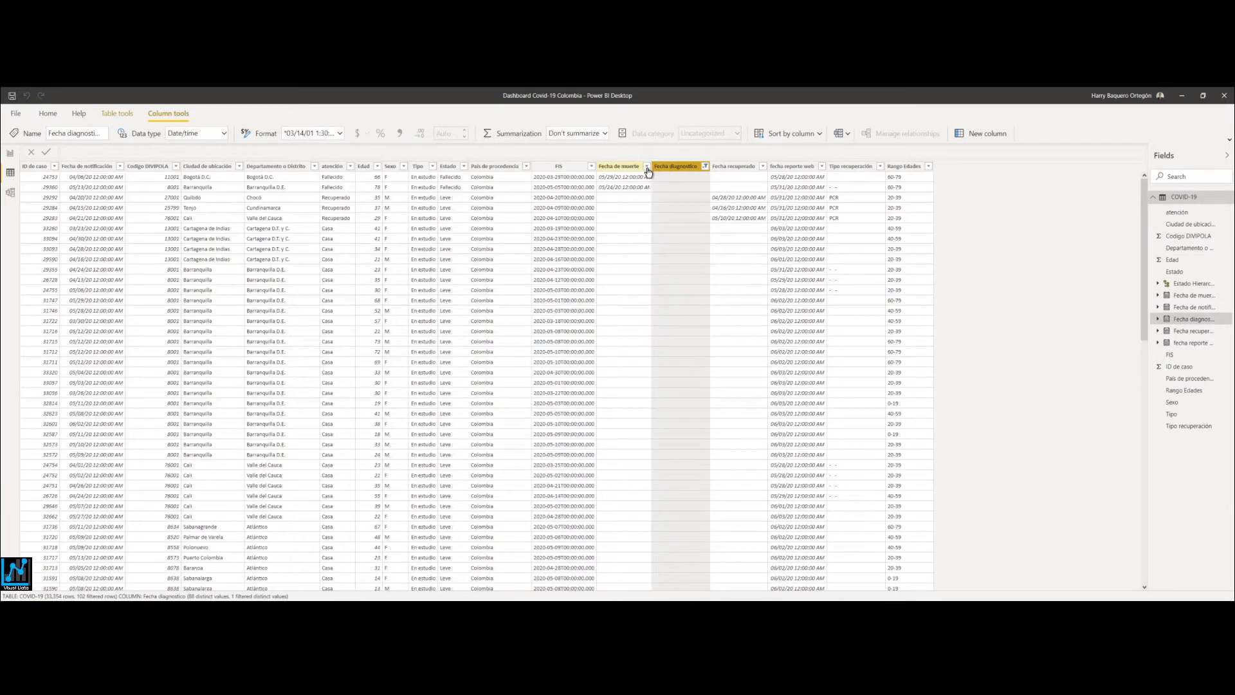
Narrow the filtered rows to those with a blank Fecha de muerte.
{"action": "left_click", "coordinate": [647, 167]}
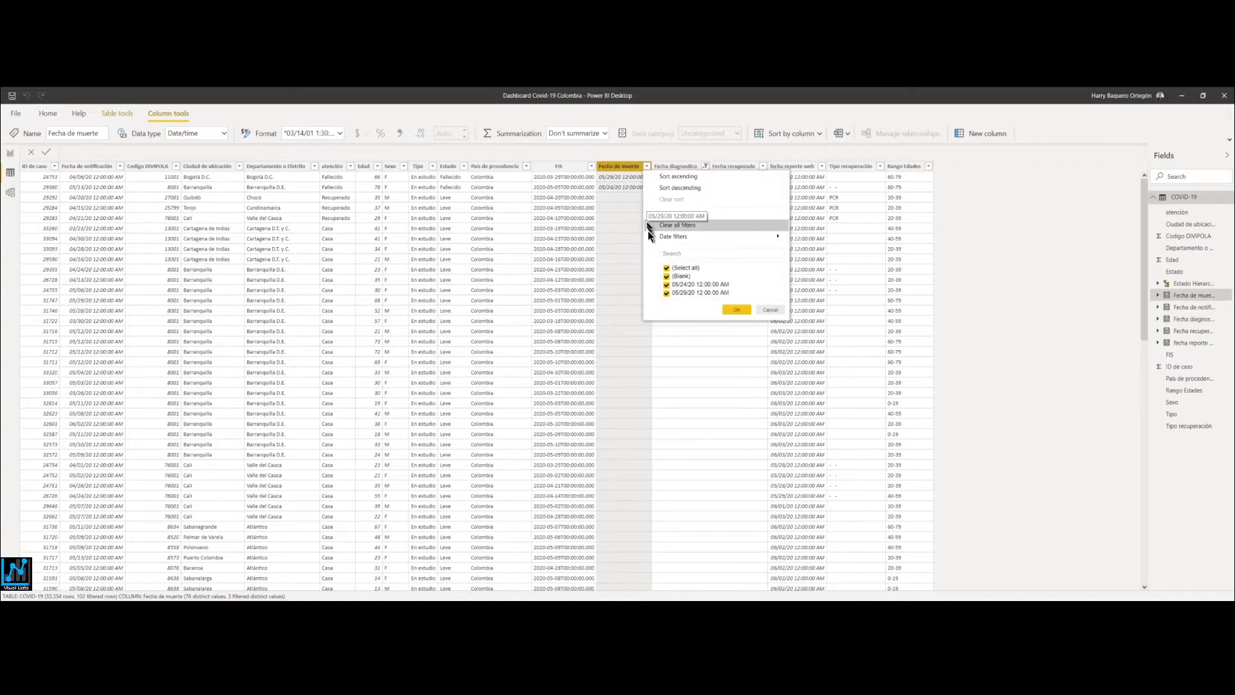
{"action": "left_click", "coordinate": [667, 268]}
{"action": "left_click", "coordinate": [667, 277]}
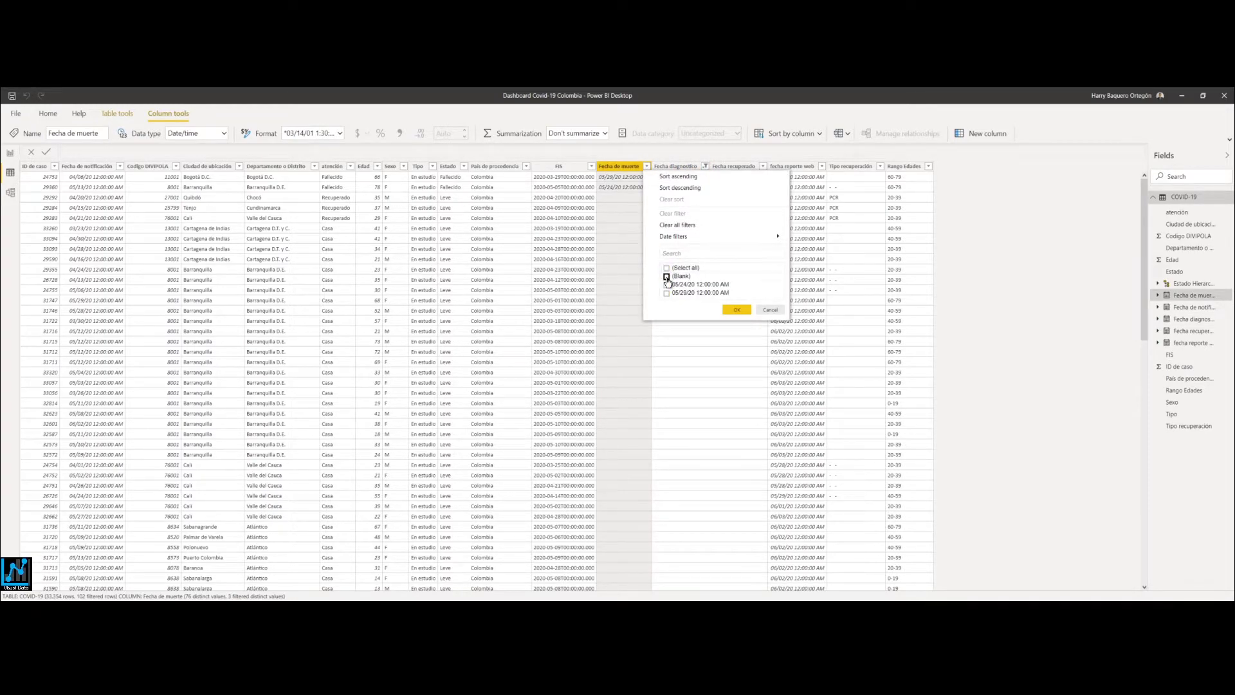
{"action": "left_click", "coordinate": [727, 311]}
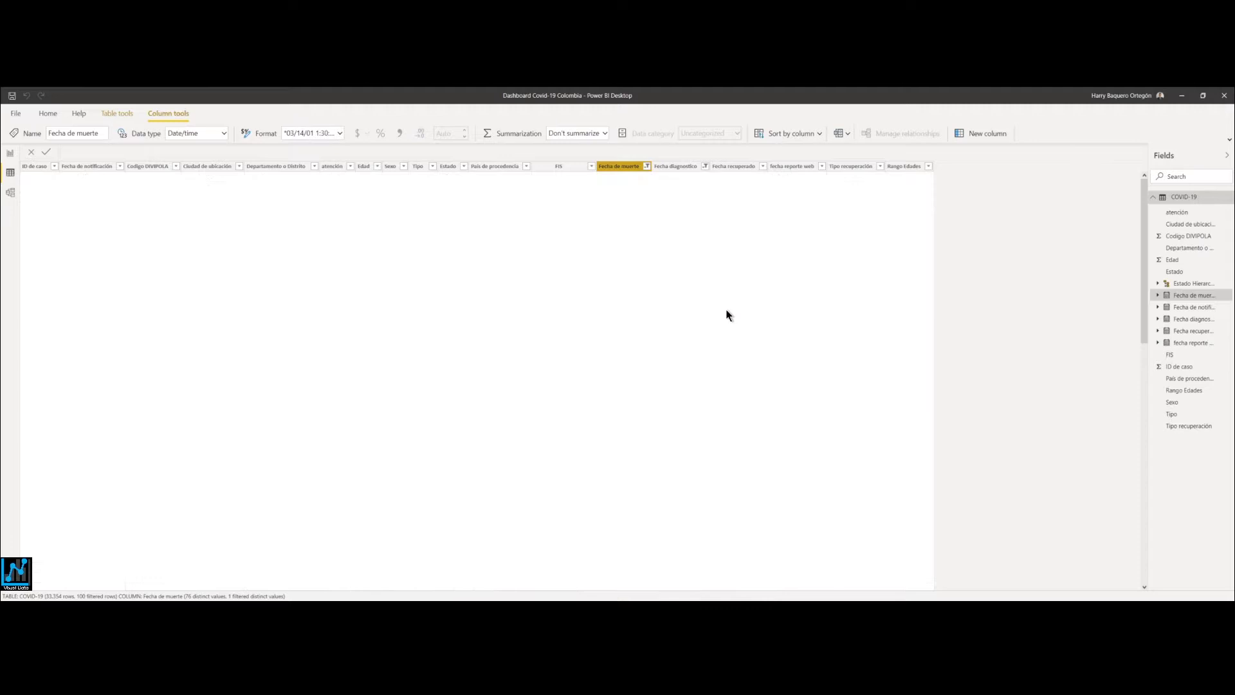
Further limit the table to rows where Fecha recuperado is blank.
{"action": "left_click", "coordinate": [759, 168]}
{"action": "left_click", "coordinate": [763, 167]}
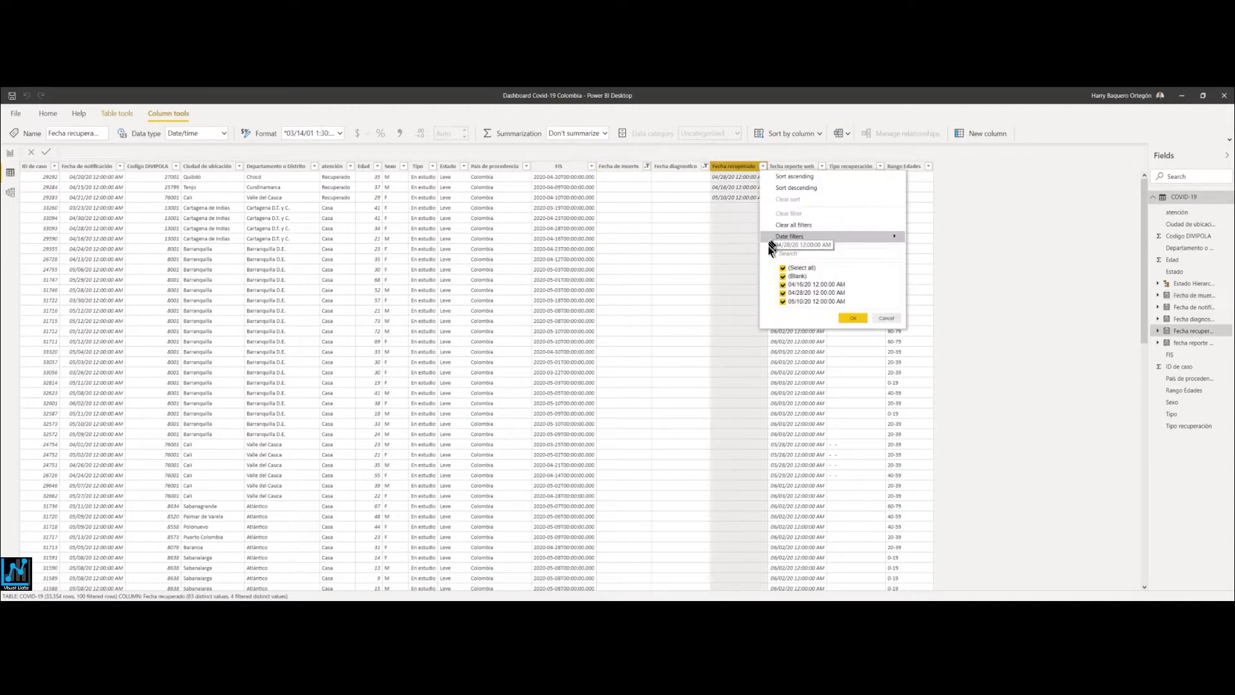
{"action": "left_click", "coordinate": [783, 268]}
{"action": "left_click", "coordinate": [786, 276]}
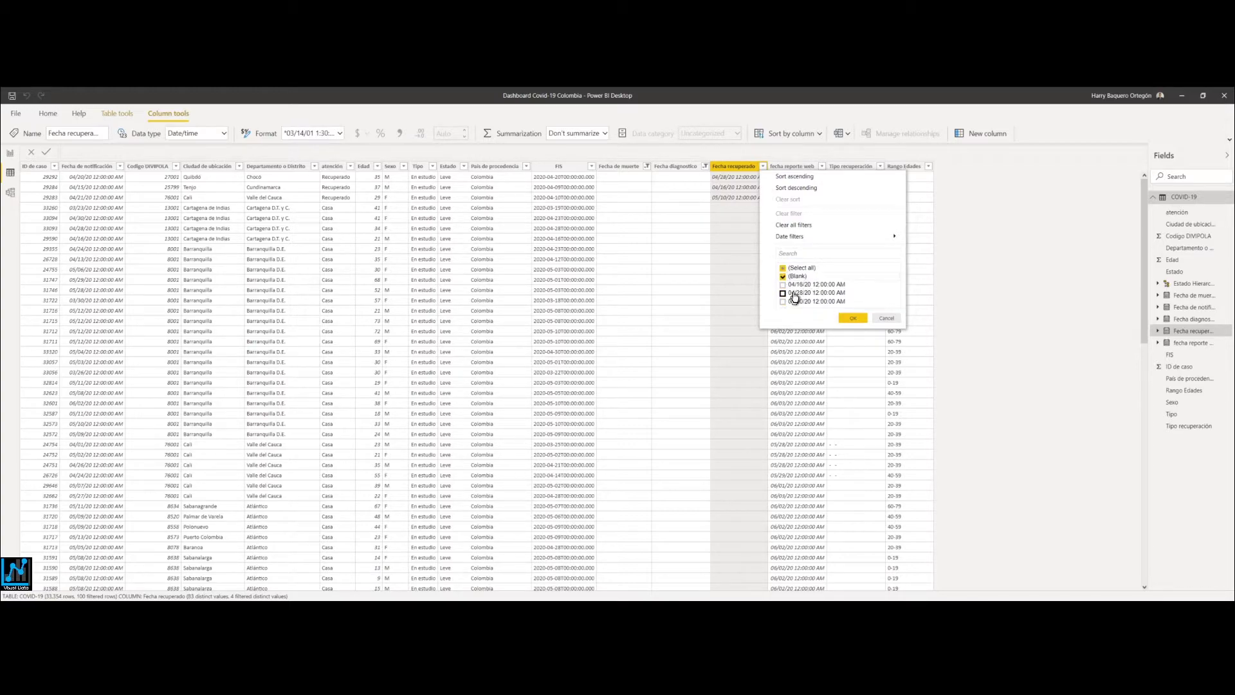
{"action": "left_click", "coordinate": [853, 318]}
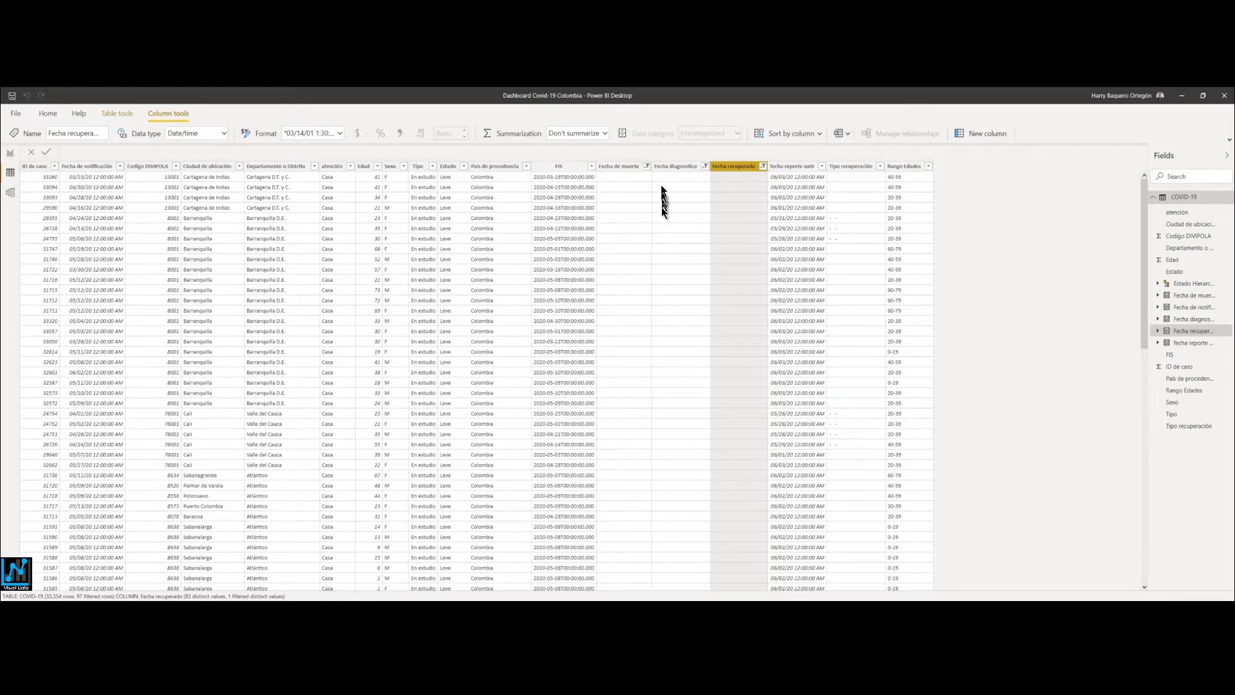
Examine which Estado and Tipo values occur in the rows with blank diagnosis, death and recovery dates.
{"action": "left_click", "coordinate": [464, 166]}
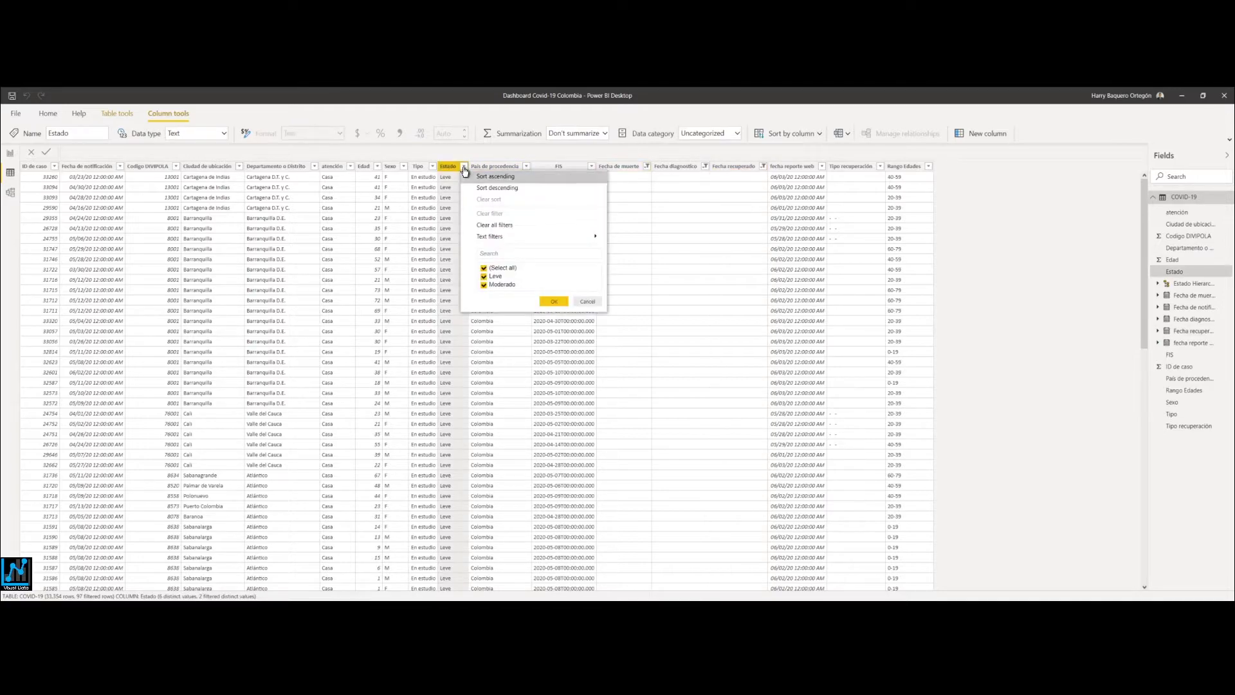
{"action": "left_click", "coordinate": [587, 302]}
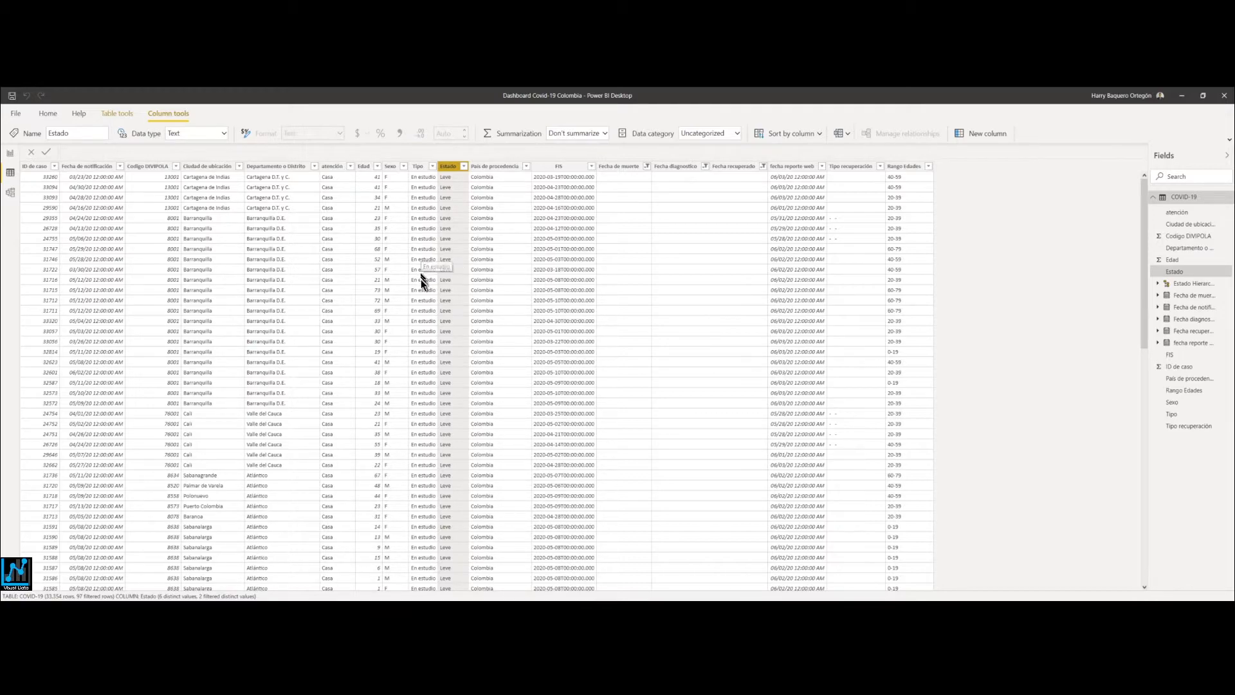
{"action": "left_click", "coordinate": [433, 166]}
{"action": "left_click", "coordinate": [433, 167]}
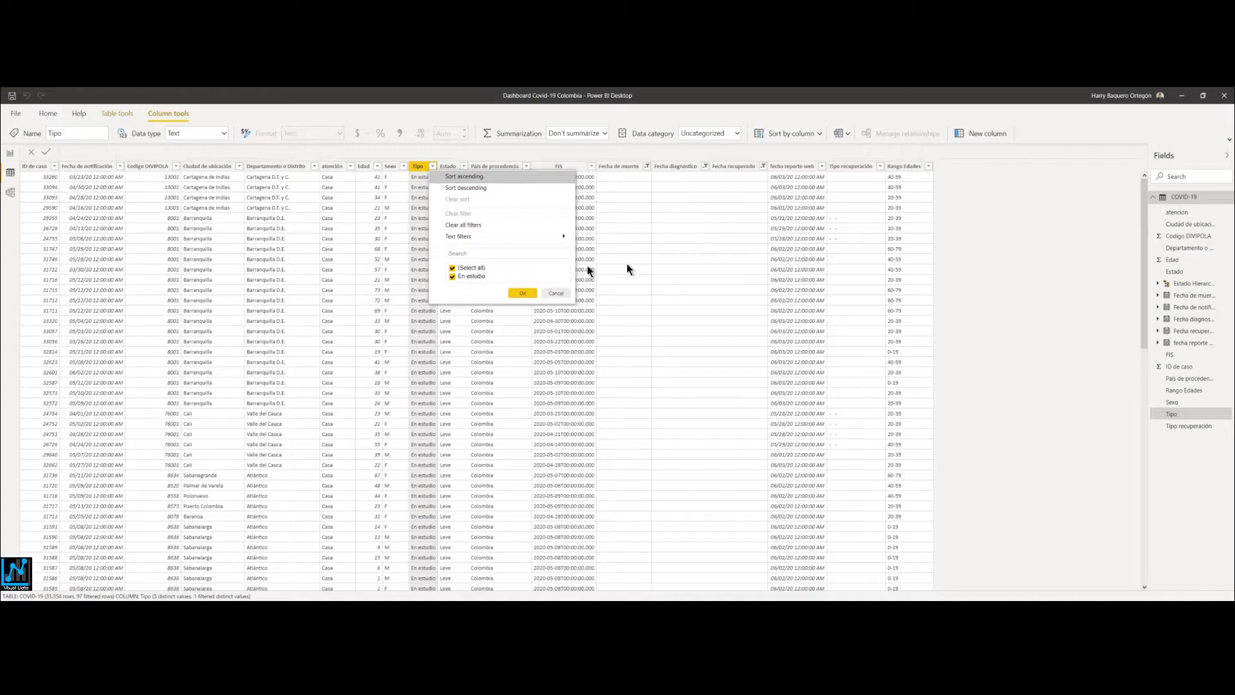
{"action": "left_click", "coordinate": [548, 292]}
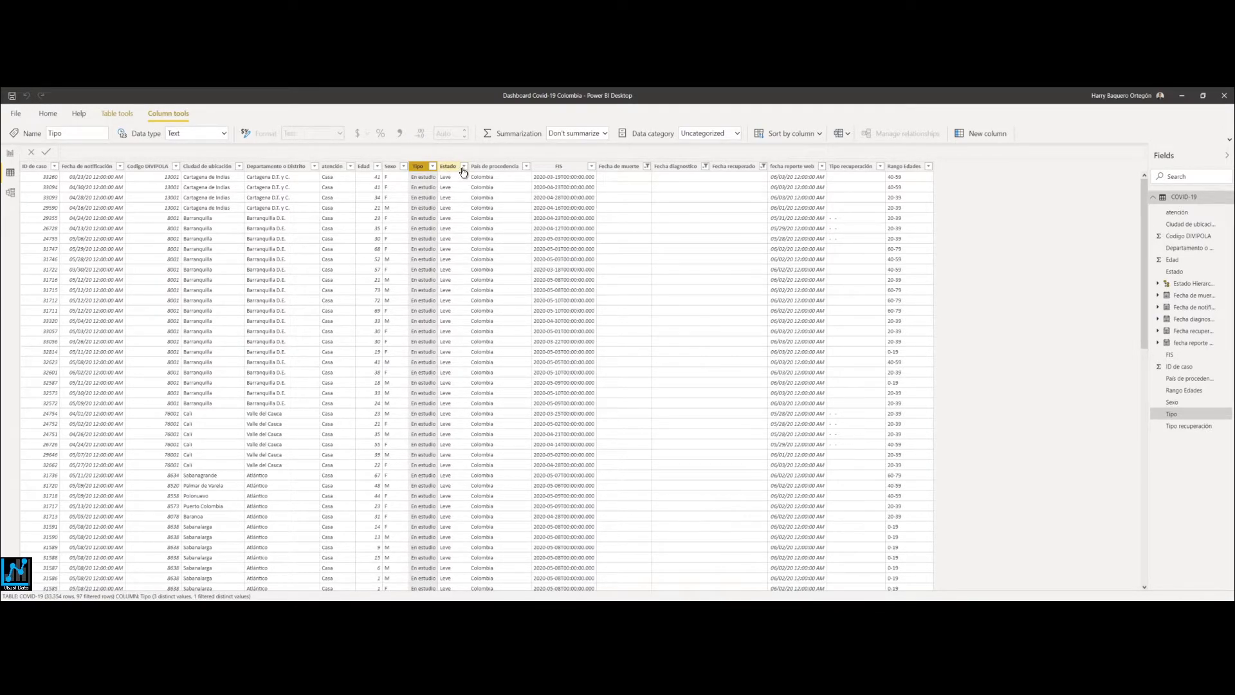
{"action": "left_click", "coordinate": [463, 166]}
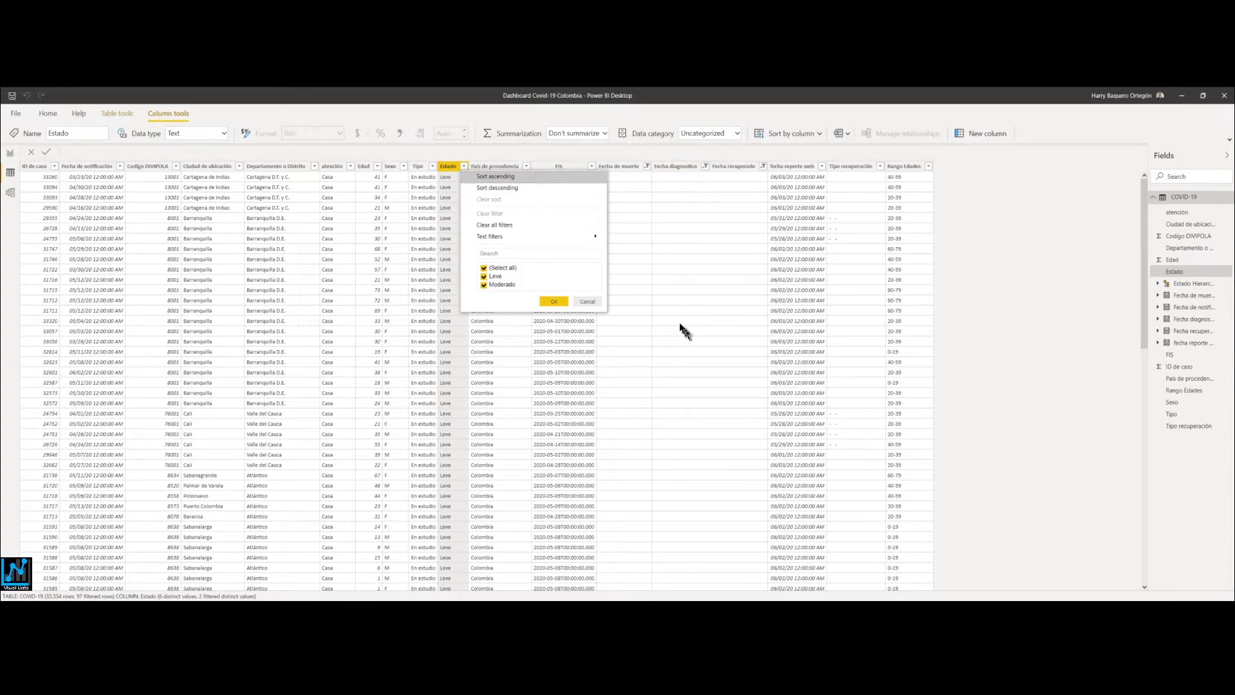
Check the Fecha de muerte, Fecha recuperado and Fecha diagnostico columns in the rows filtered to blank dates.
{"action": "left_click", "coordinate": [590, 302]}
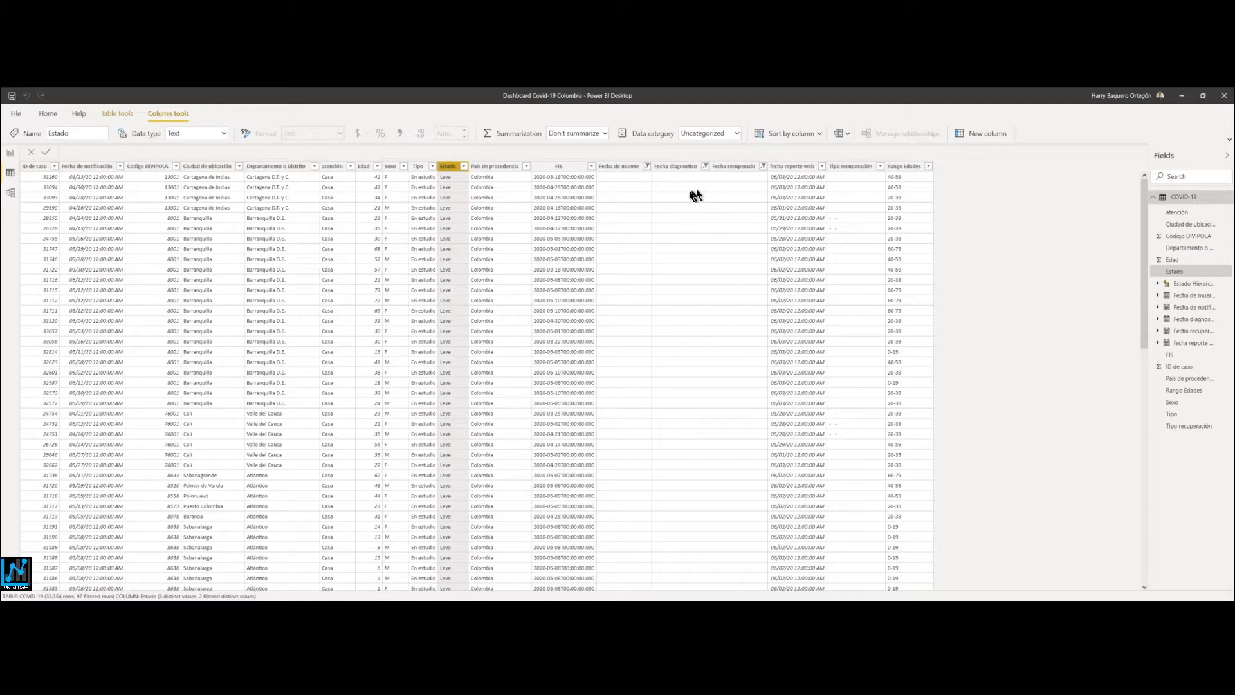
{"action": "left_click", "coordinate": [620, 169]}
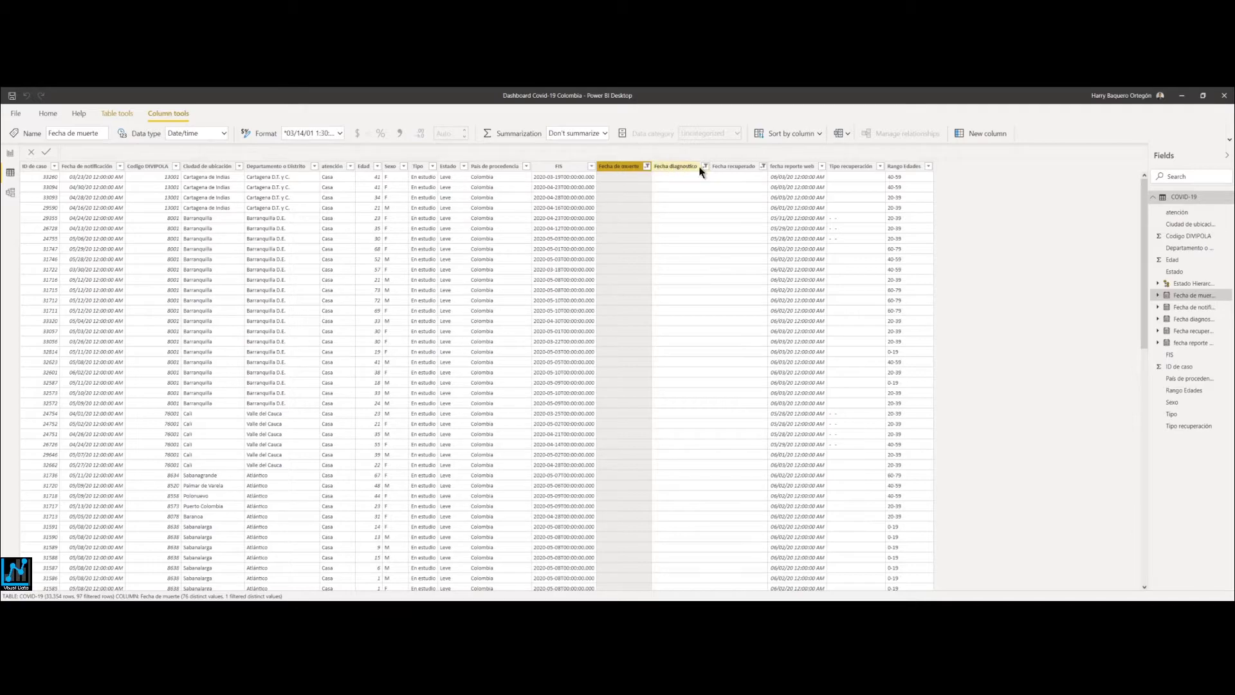
{"action": "left_click", "coordinate": [725, 167]}
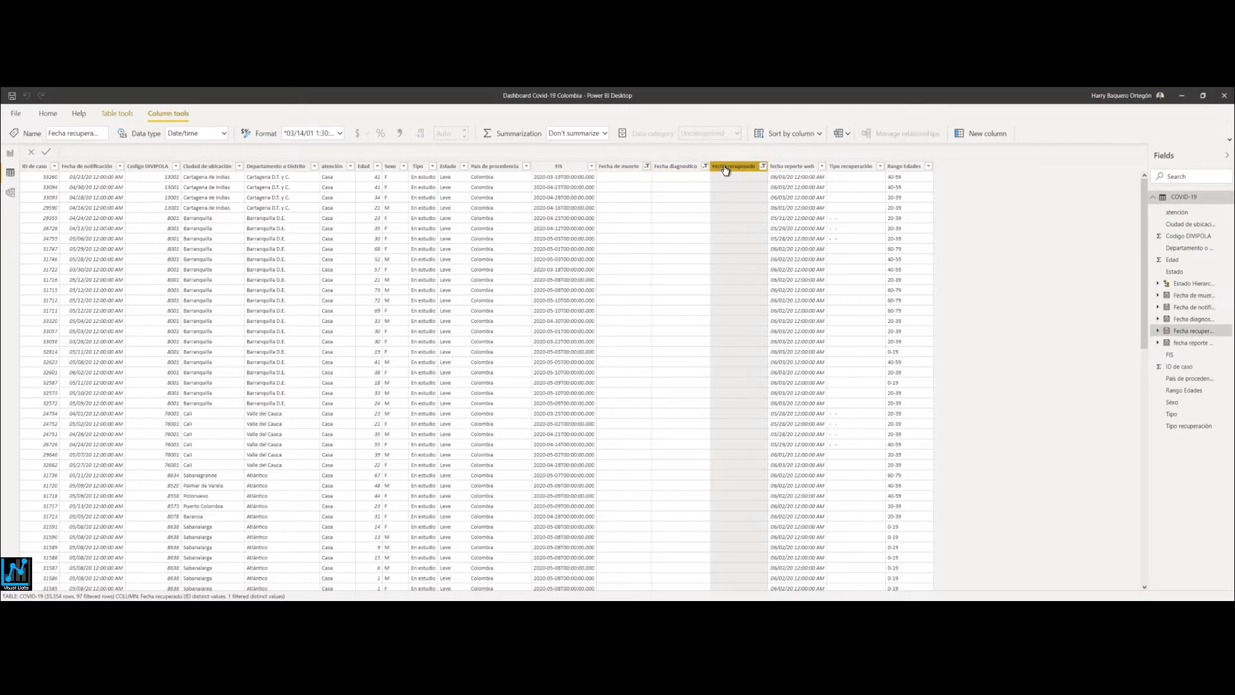
{"action": "left_click", "coordinate": [686, 170]}
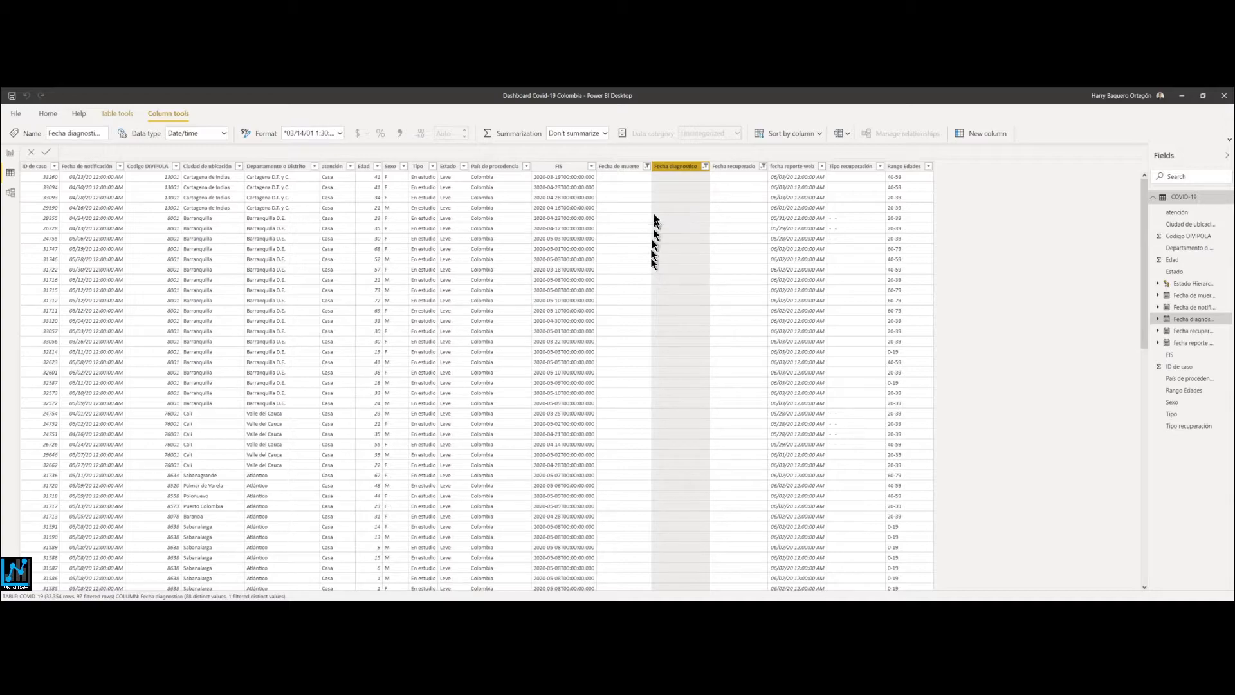
{"action": "left_click", "coordinate": [648, 167]}
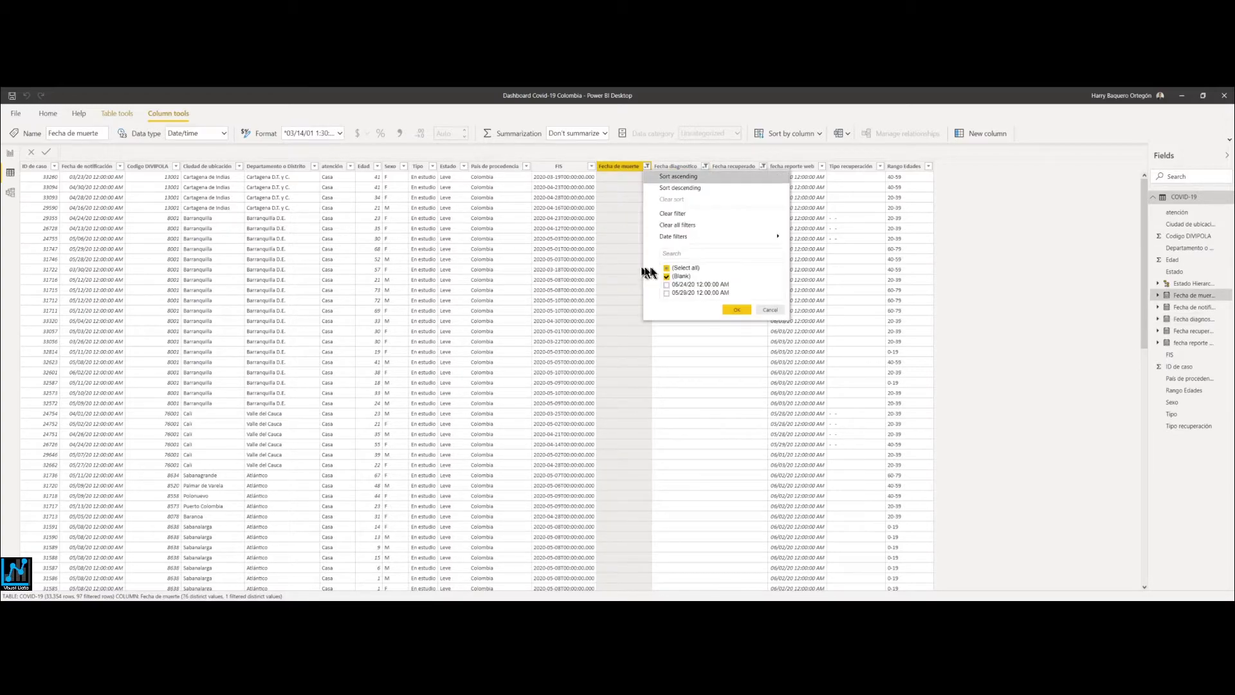
{"action": "left_click", "coordinate": [627, 230]}
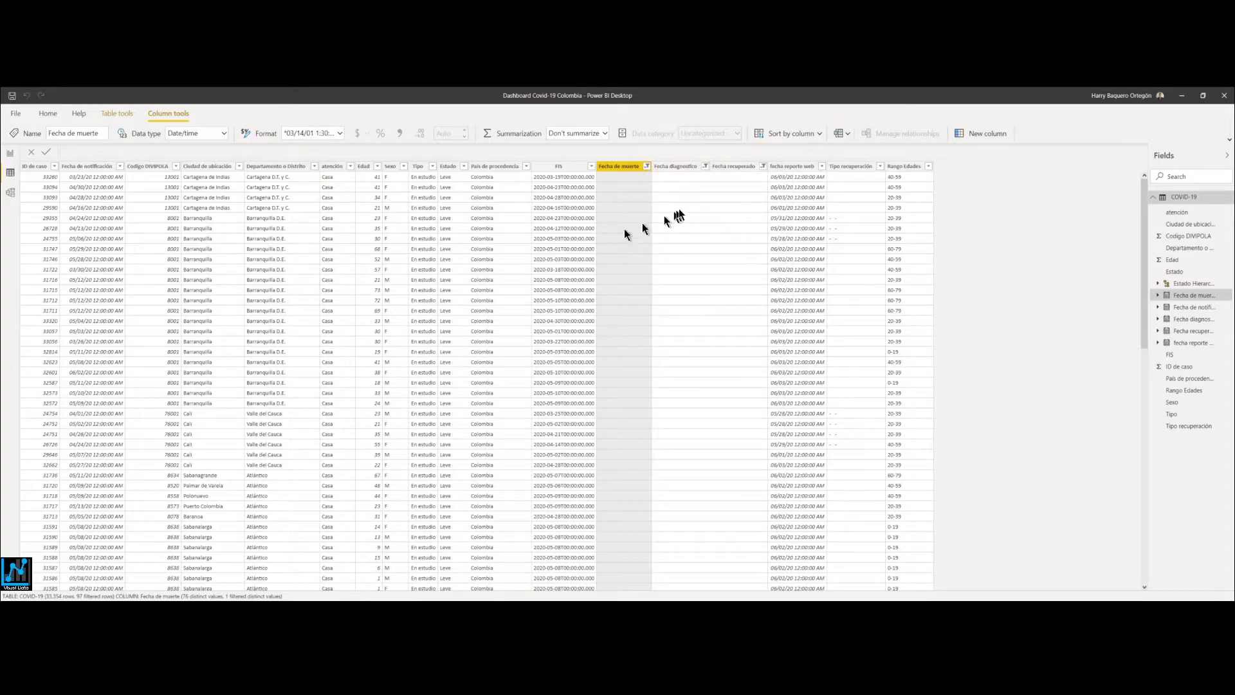
Filter Fecha diagnostico to exclude blank dates and examine which Estado values occur in the remaining rows.
{"action": "left_click", "coordinate": [705, 168]}
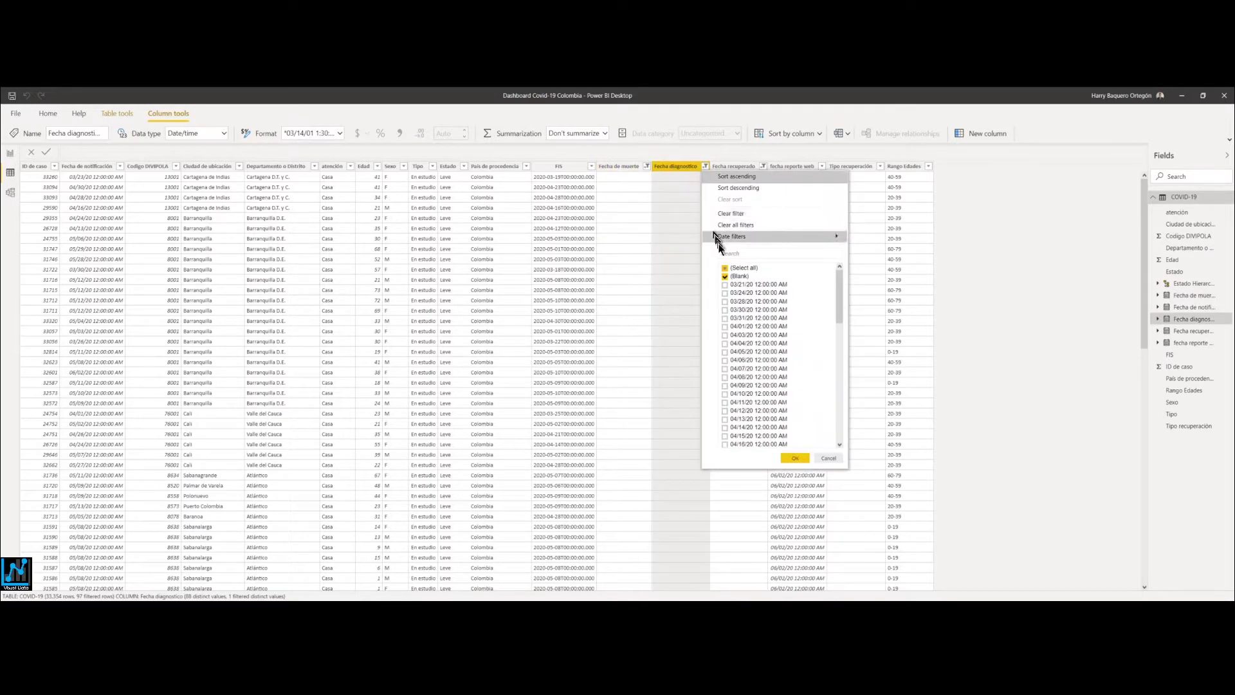
{"action": "left_click", "coordinate": [725, 268]}
{"action": "left_click", "coordinate": [725, 268]}
{"action": "left_click", "coordinate": [725, 276]}
{"action": "left_click", "coordinate": [794, 457]}
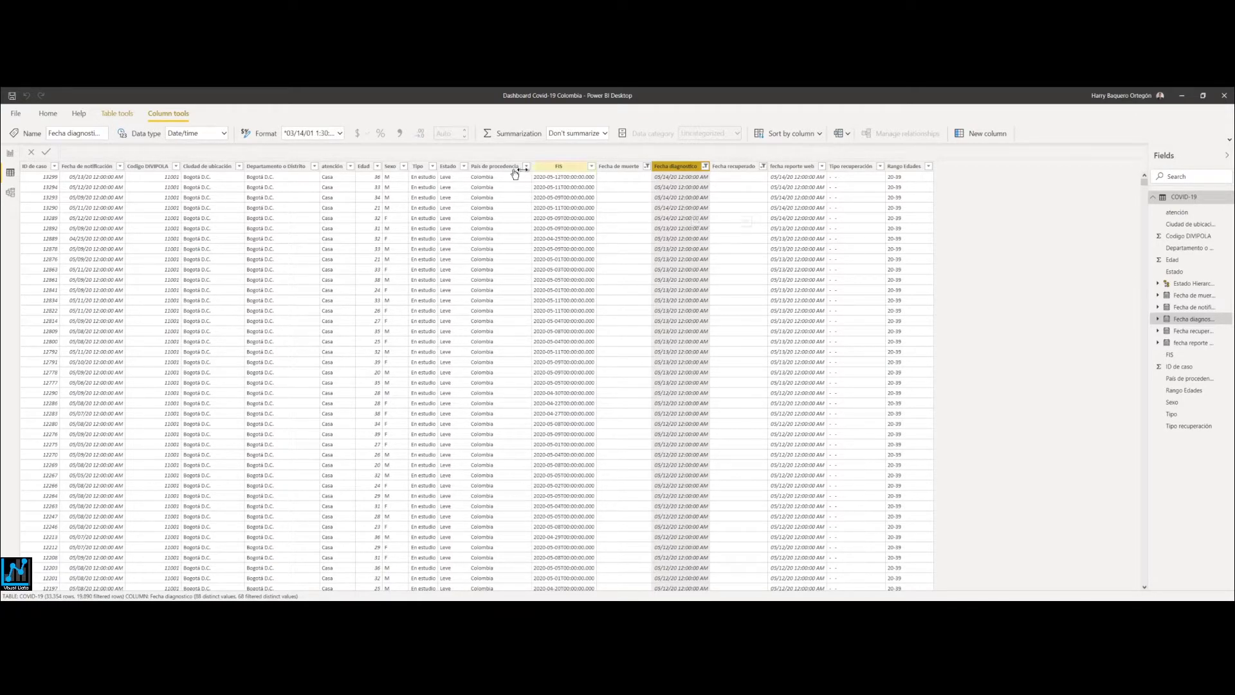
{"action": "left_click", "coordinate": [462, 168]}
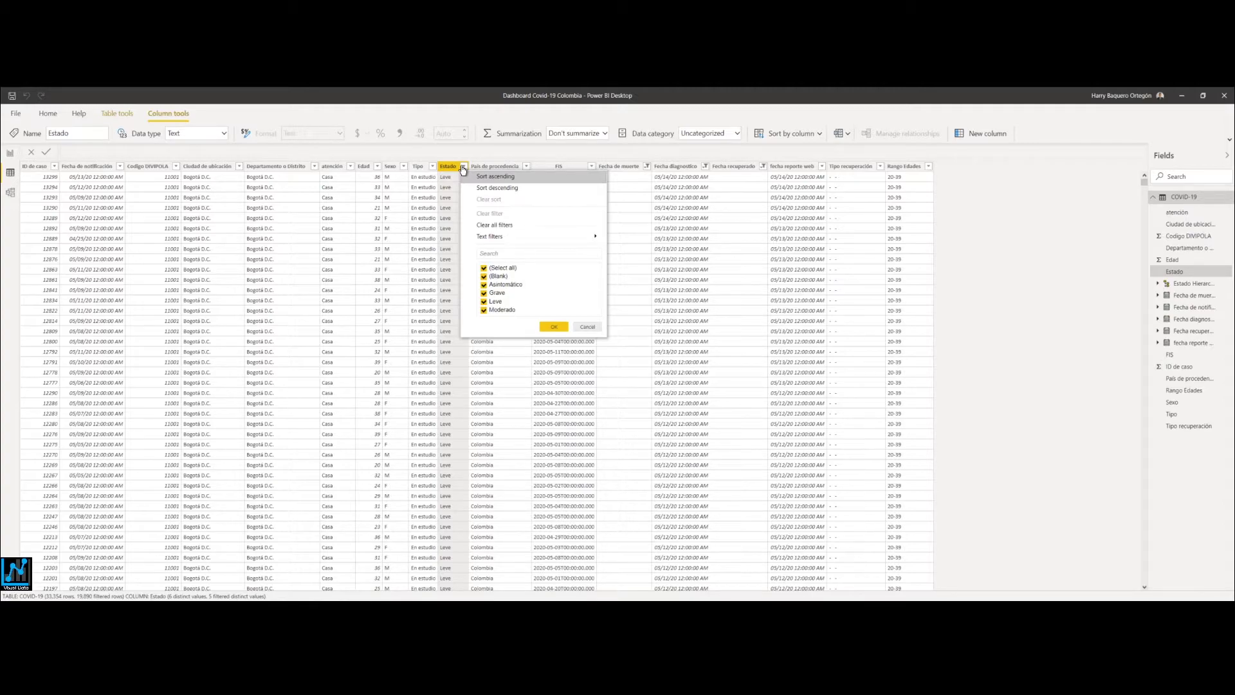
{"action": "mouse_move", "coordinate": [514, 237]}
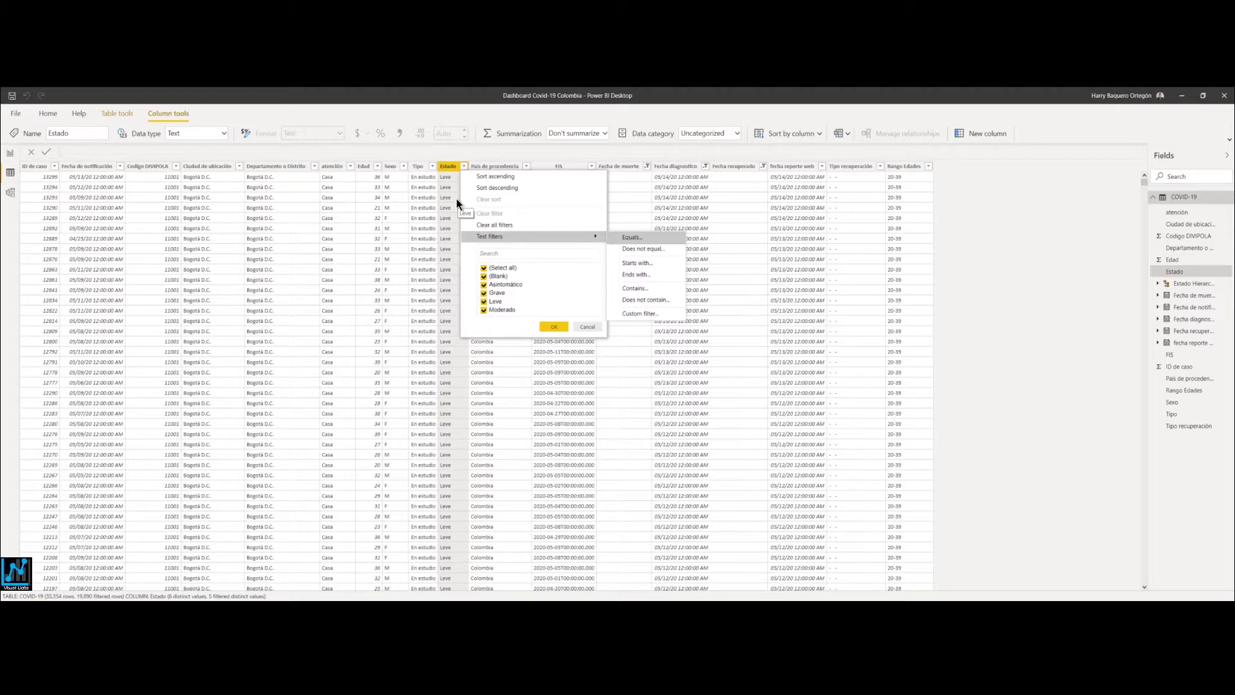
Remove the filters from Fecha diagnostico, Fecha recuperado and Fecha de muerte by including all their values again.
{"action": "left_click", "coordinate": [705, 169]}
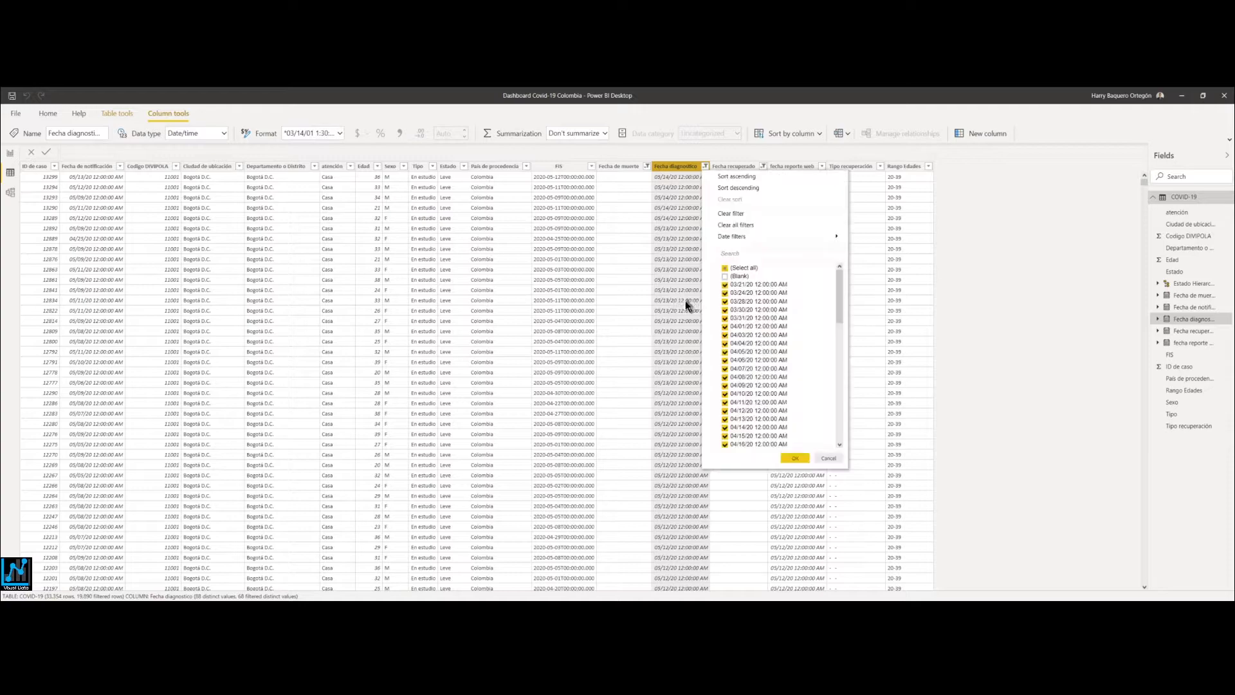
{"action": "left_click", "coordinate": [725, 268]}
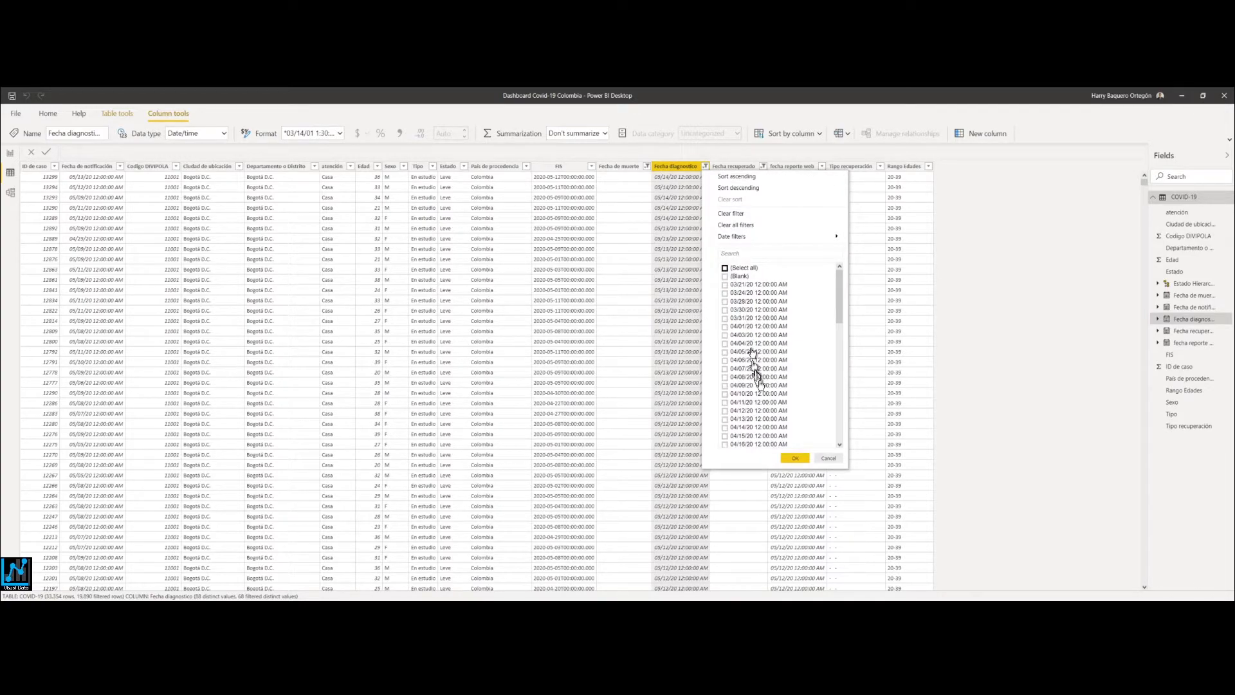
{"action": "left_click", "coordinate": [726, 267]}
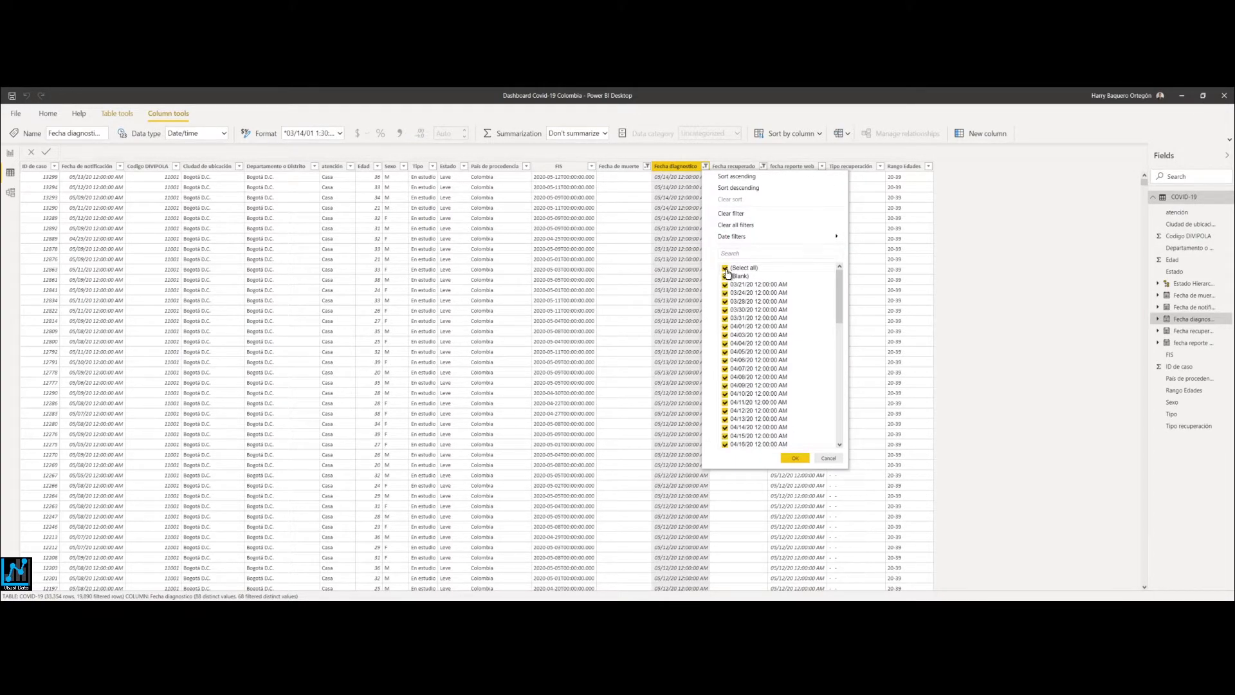
{"action": "left_click", "coordinate": [789, 455]}
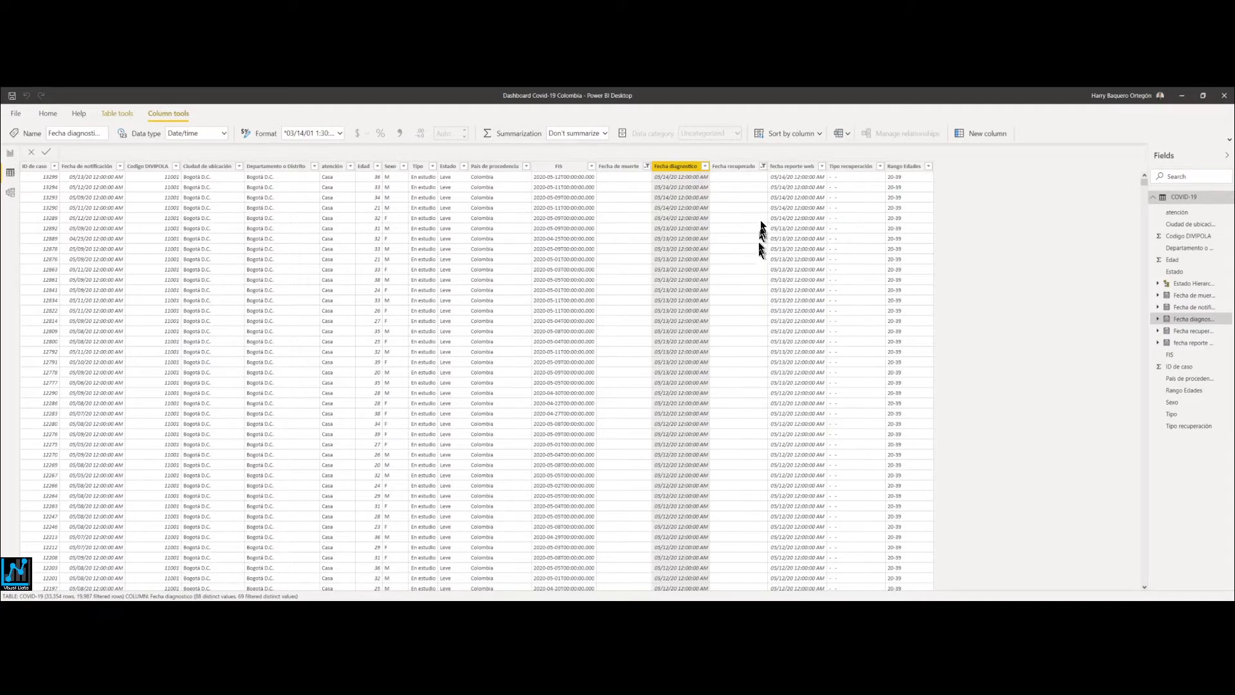
{"action": "left_click", "coordinate": [758, 167]}
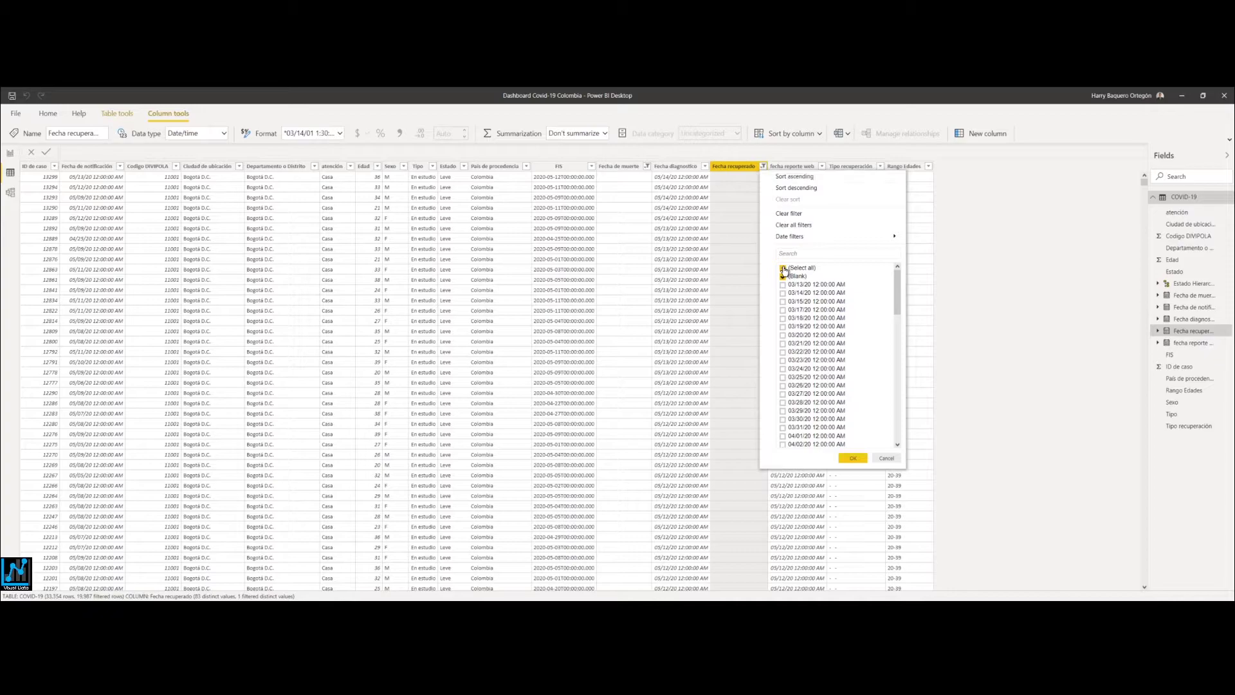
{"action": "left_click", "coordinate": [784, 268]}
{"action": "left_click", "coordinate": [853, 458]}
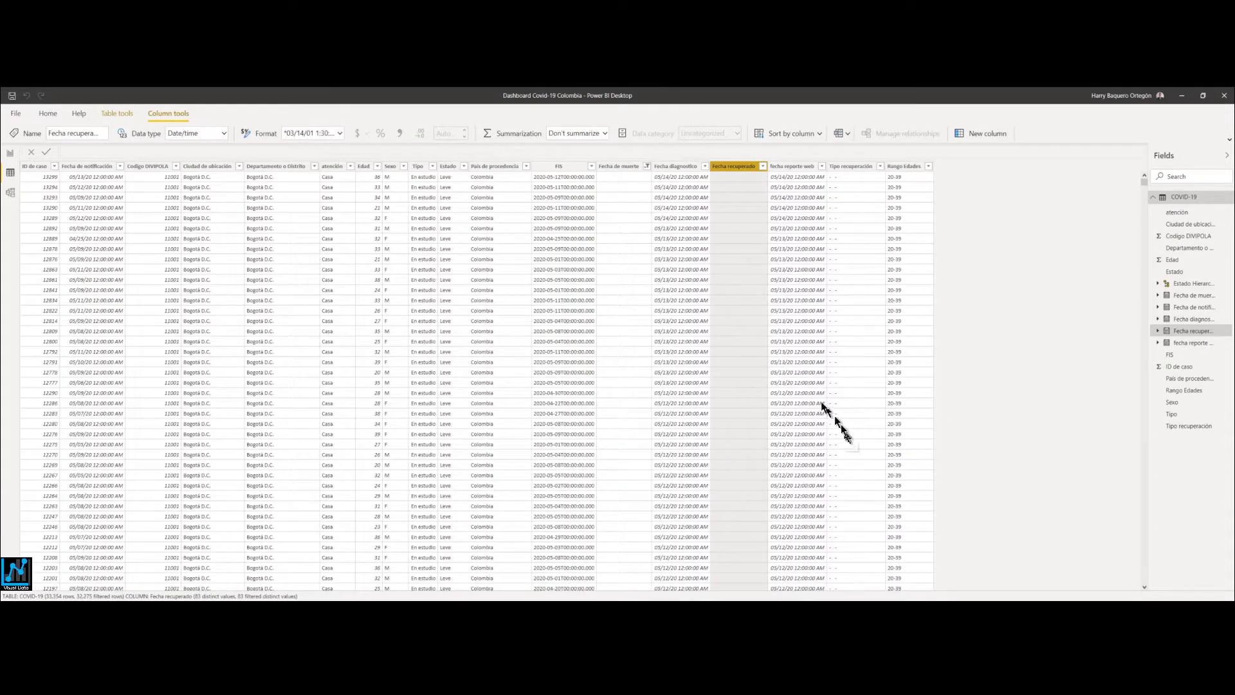
{"action": "left_click", "coordinate": [642, 167]}
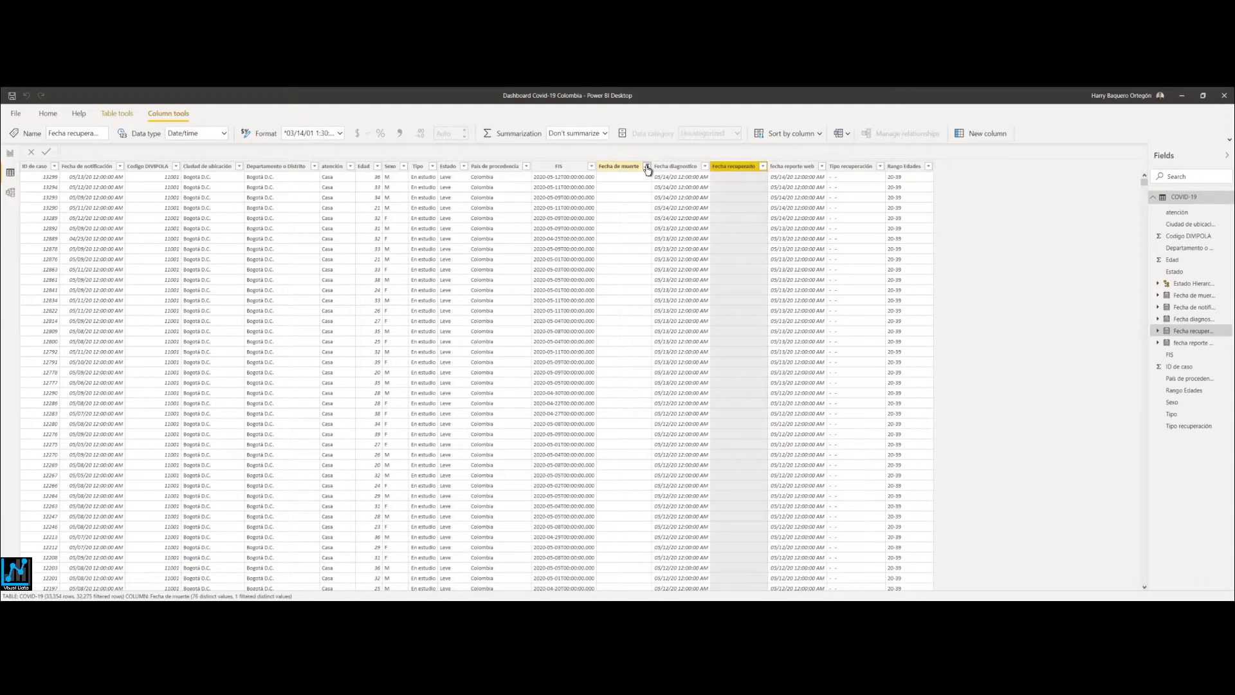
{"action": "left_click", "coordinate": [647, 167]}
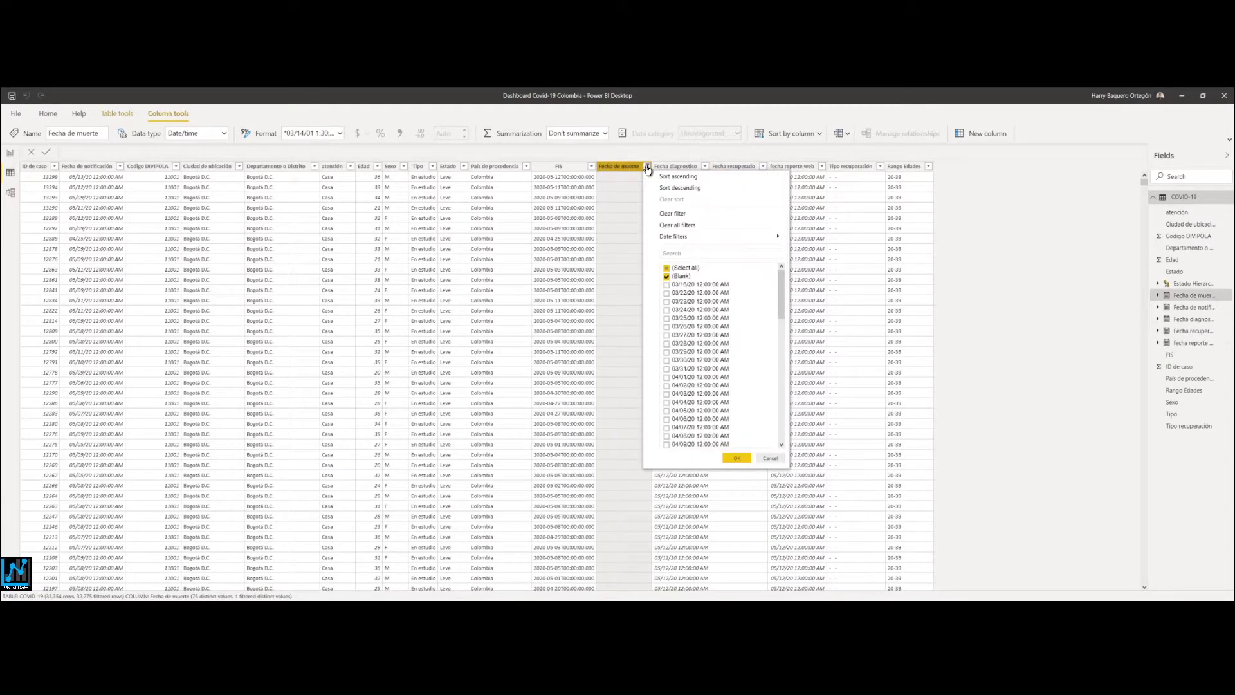
{"action": "left_click", "coordinate": [667, 271]}
{"action": "left_click", "coordinate": [737, 458]}
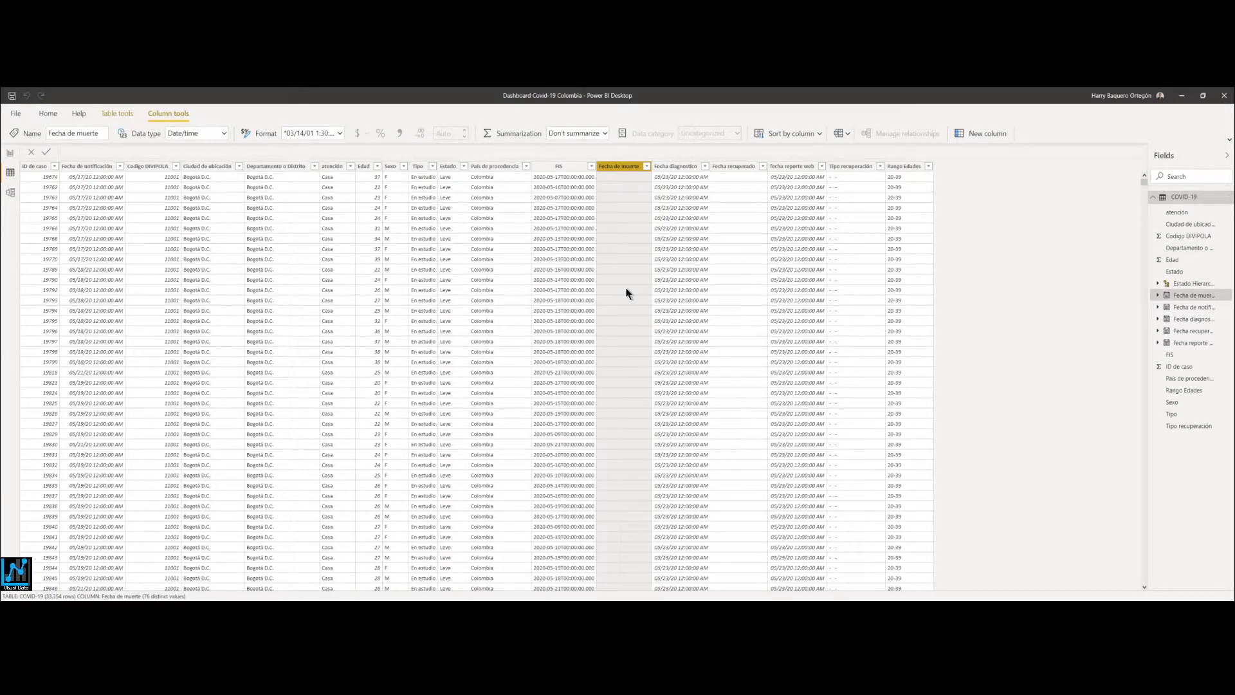
Examine which Estado values occur in the unfiltered table, leaving the column unfiltered.
{"action": "left_click", "coordinate": [459, 168]}
{"action": "left_click", "coordinate": [463, 167]}
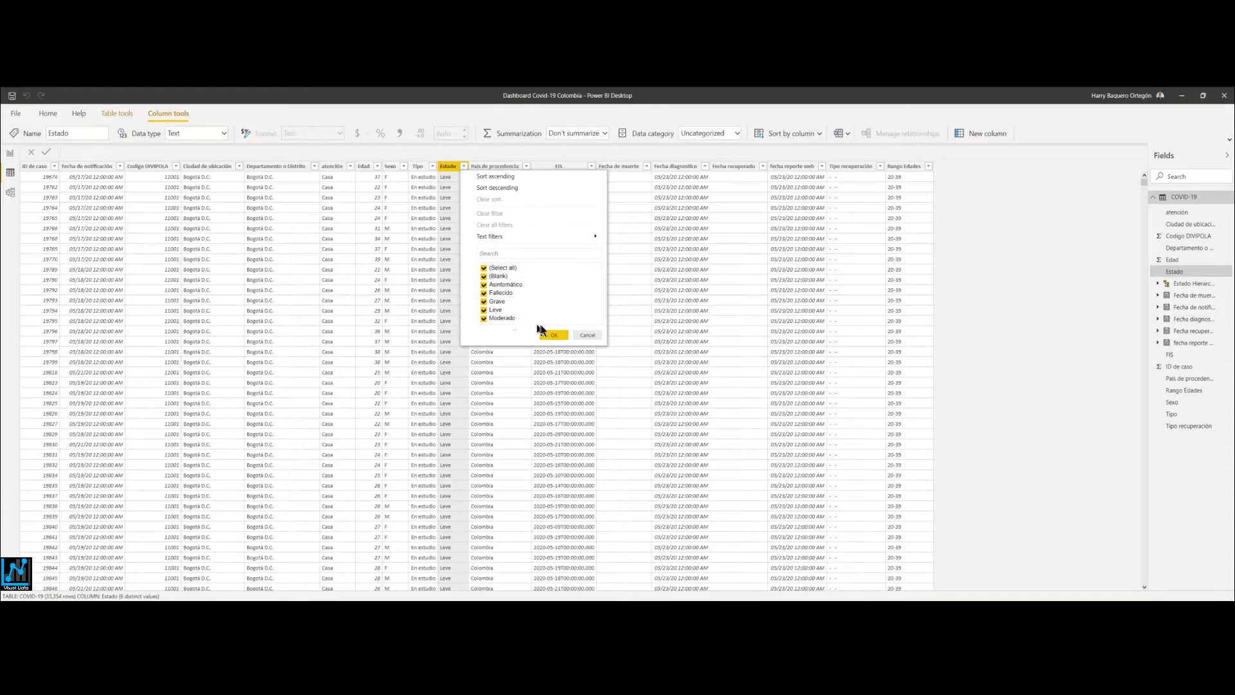
{"action": "left_click", "coordinate": [582, 336]}
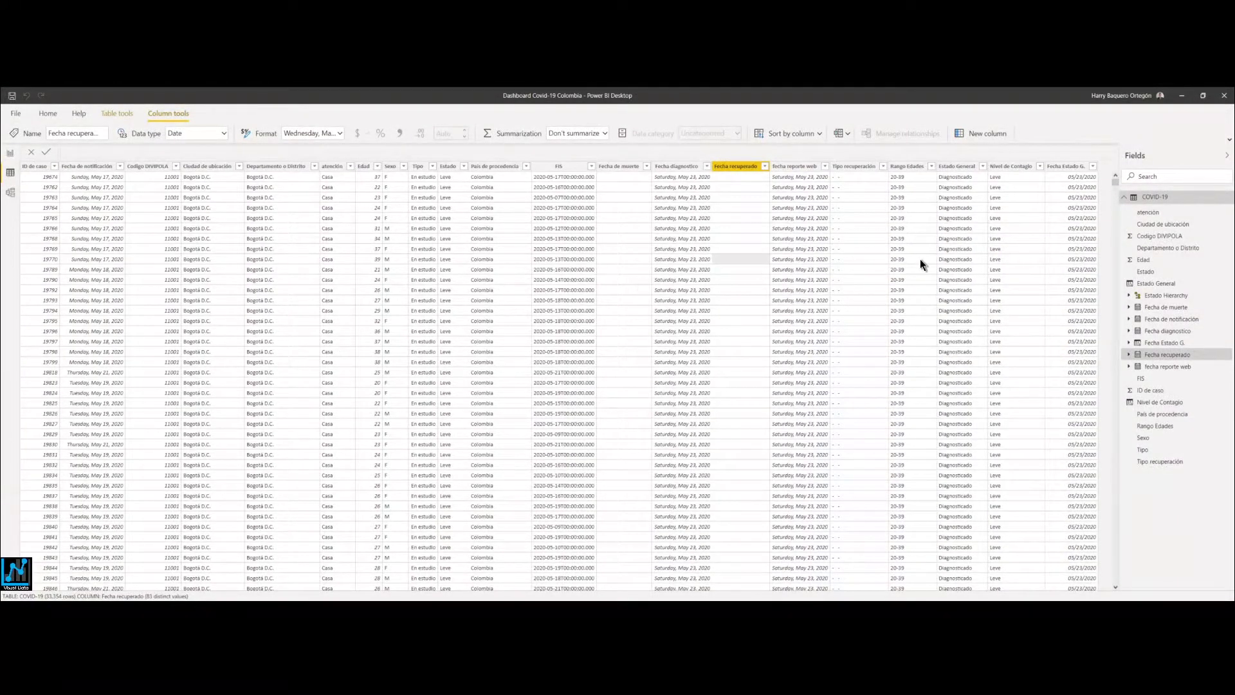
Review the formulas of the calculated columns Estado General, Nivel de Contagio and Fecha Estado G.
{"action": "left_click", "coordinate": [965, 169]}
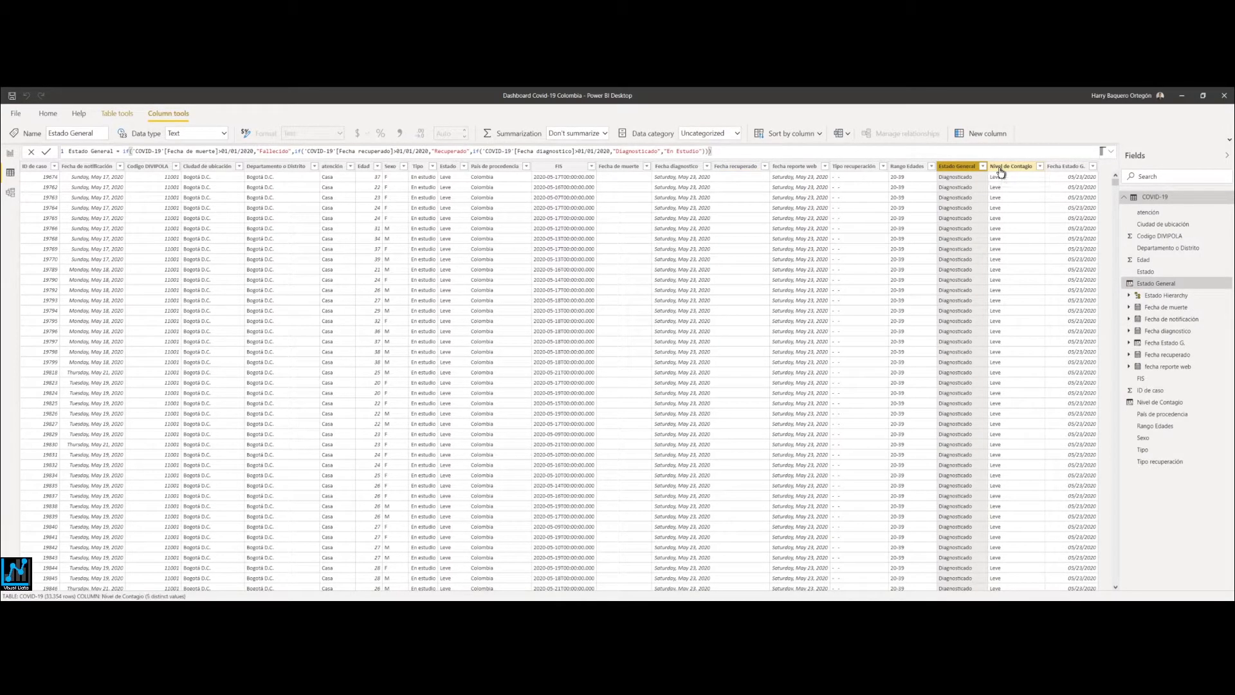
{"action": "left_click", "coordinate": [1003, 168]}
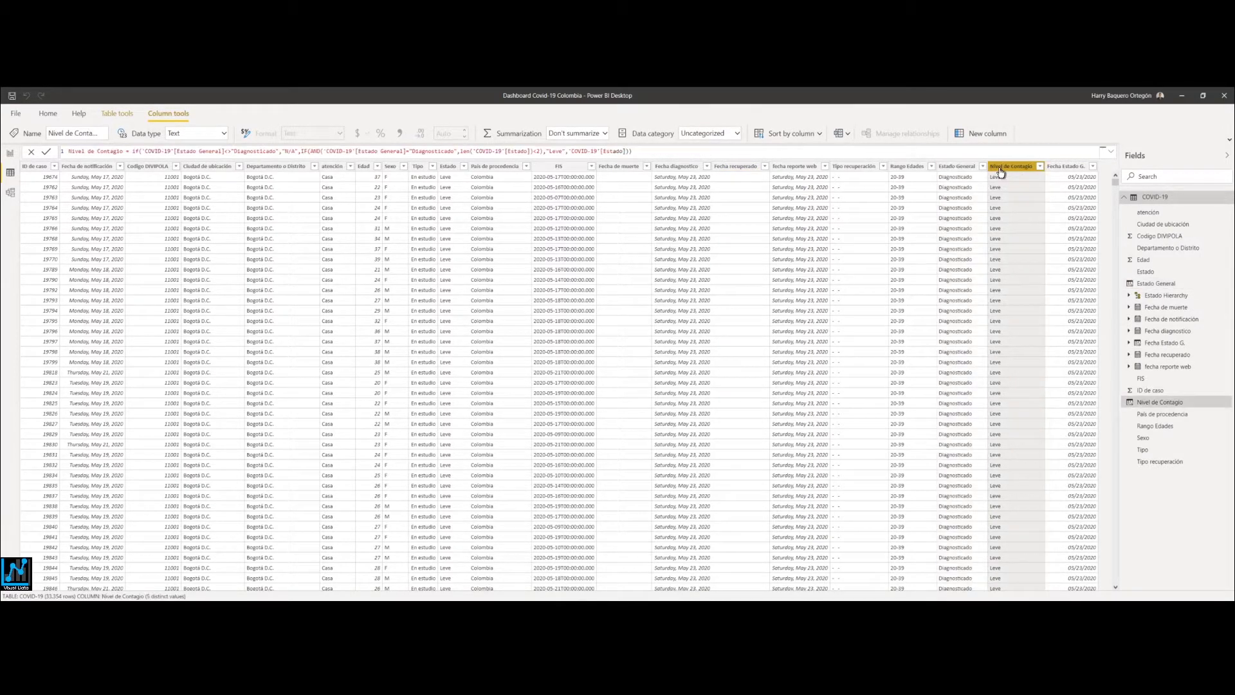
{"action": "left_click", "coordinate": [1059, 170]}
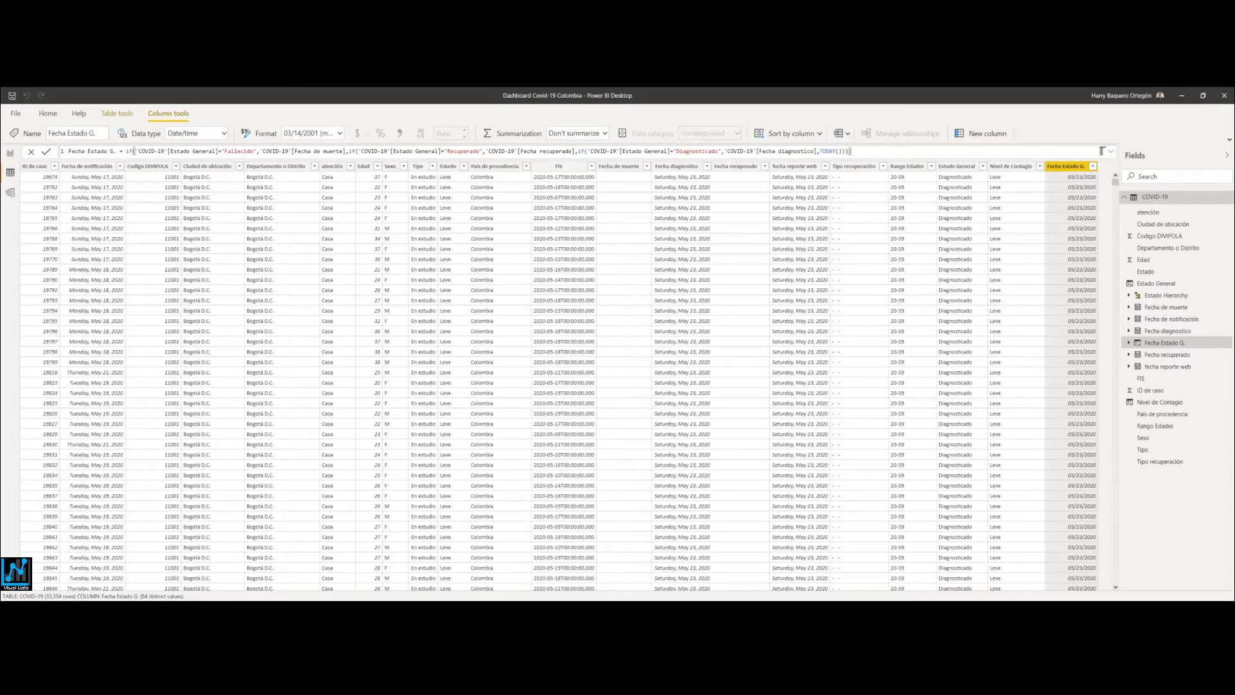
Switch to the Notepad notes and read the definitions of PCR and Tiempo clínico.
{"action": "key", "text": "alt+Tab"}
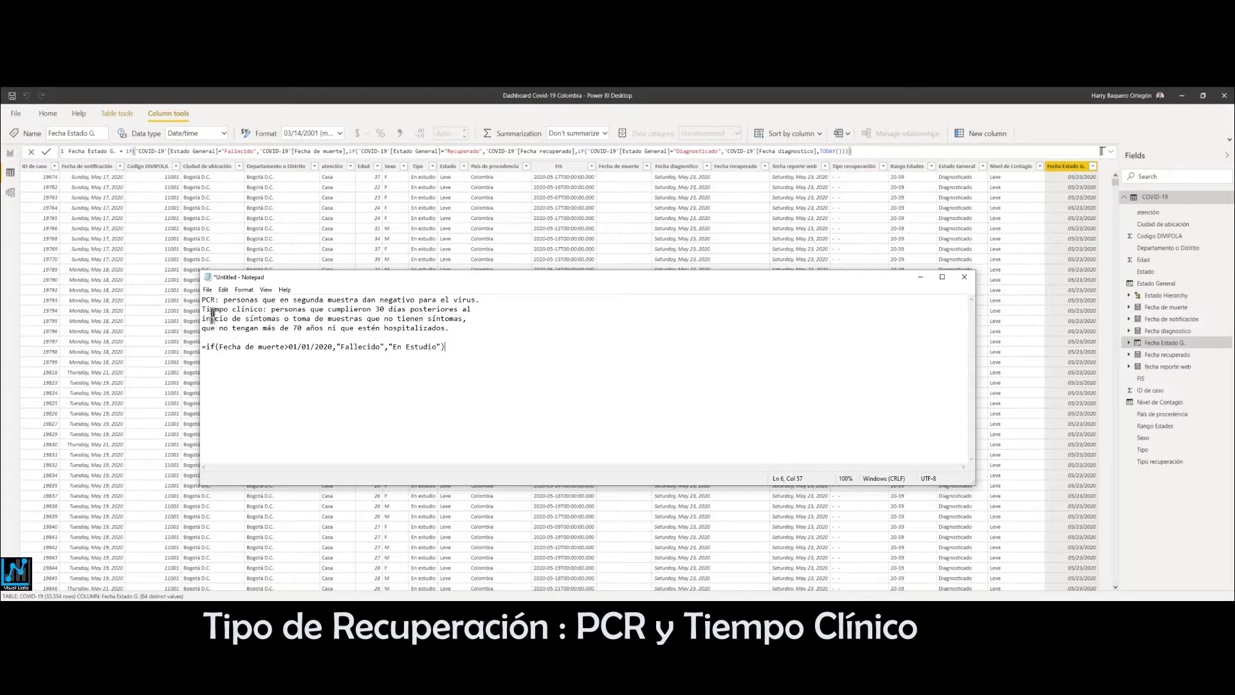
{"action": "left_click_drag", "start_coordinate": [225, 300], "coordinate": [477, 294]}
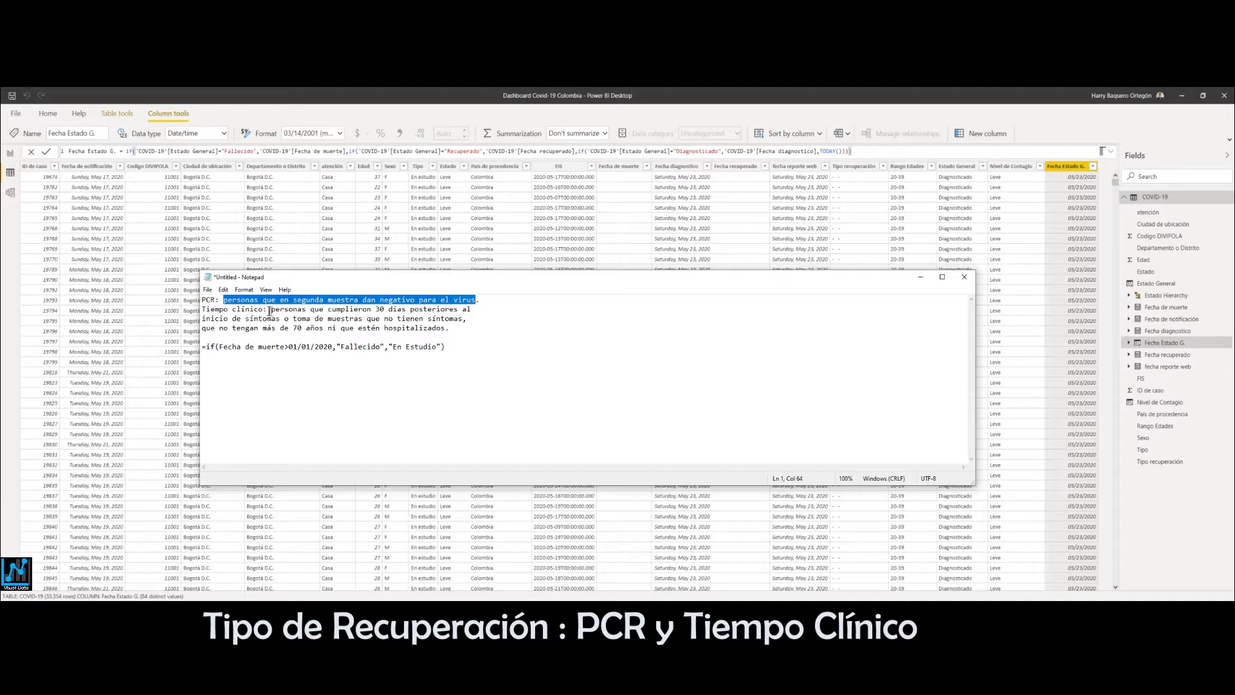
{"action": "left_click_drag", "start_coordinate": [270, 311], "coordinate": [463, 325]}
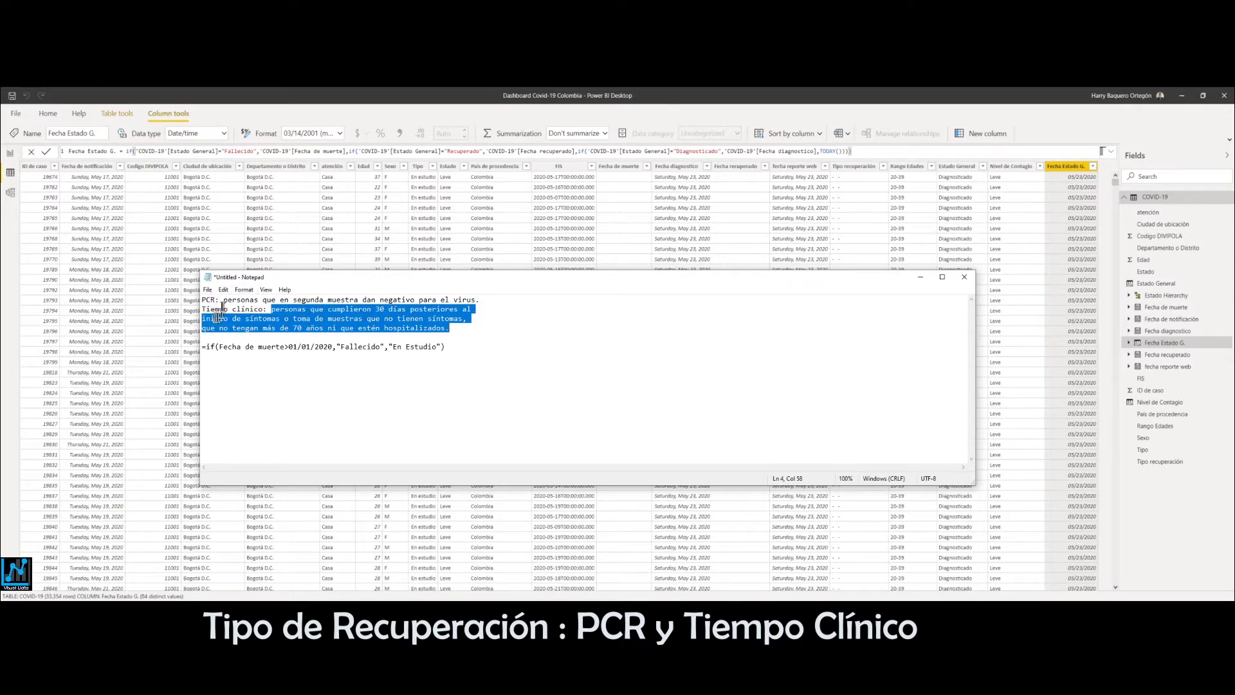
Return to the Power BI table and examine which values the Tipo recuperación column contains, without filtering it.
{"action": "left_click", "coordinate": [876, 168]}
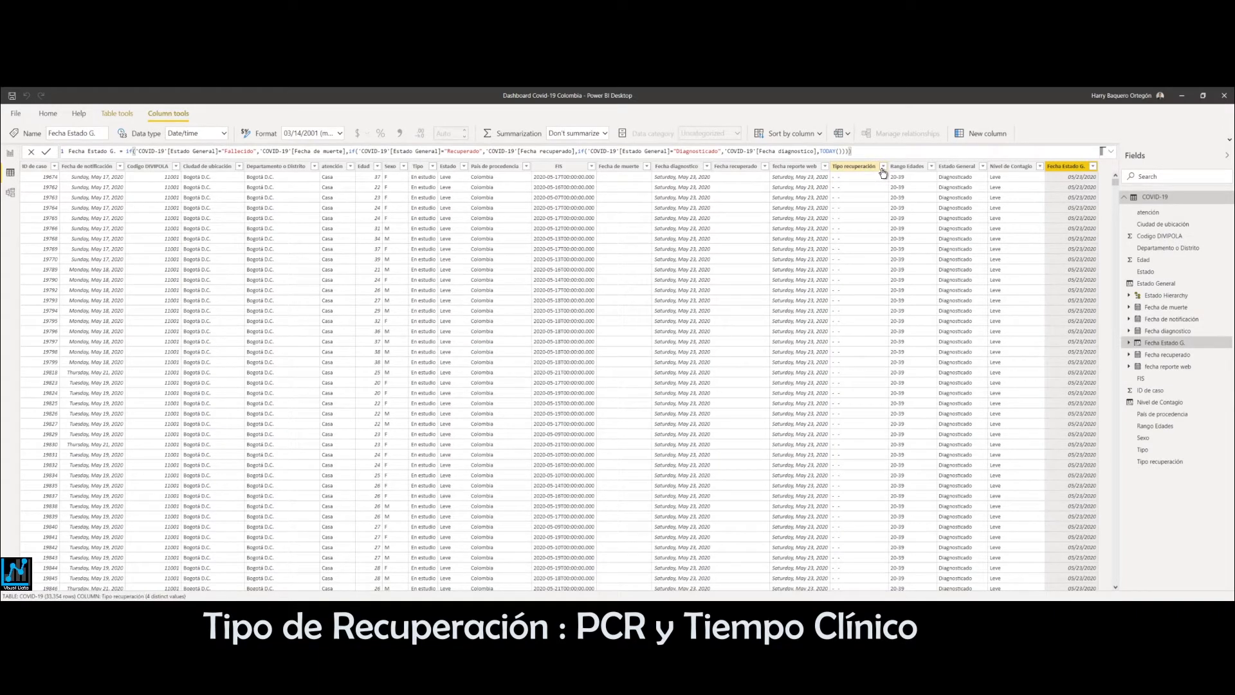
{"action": "left_click", "coordinate": [883, 168]}
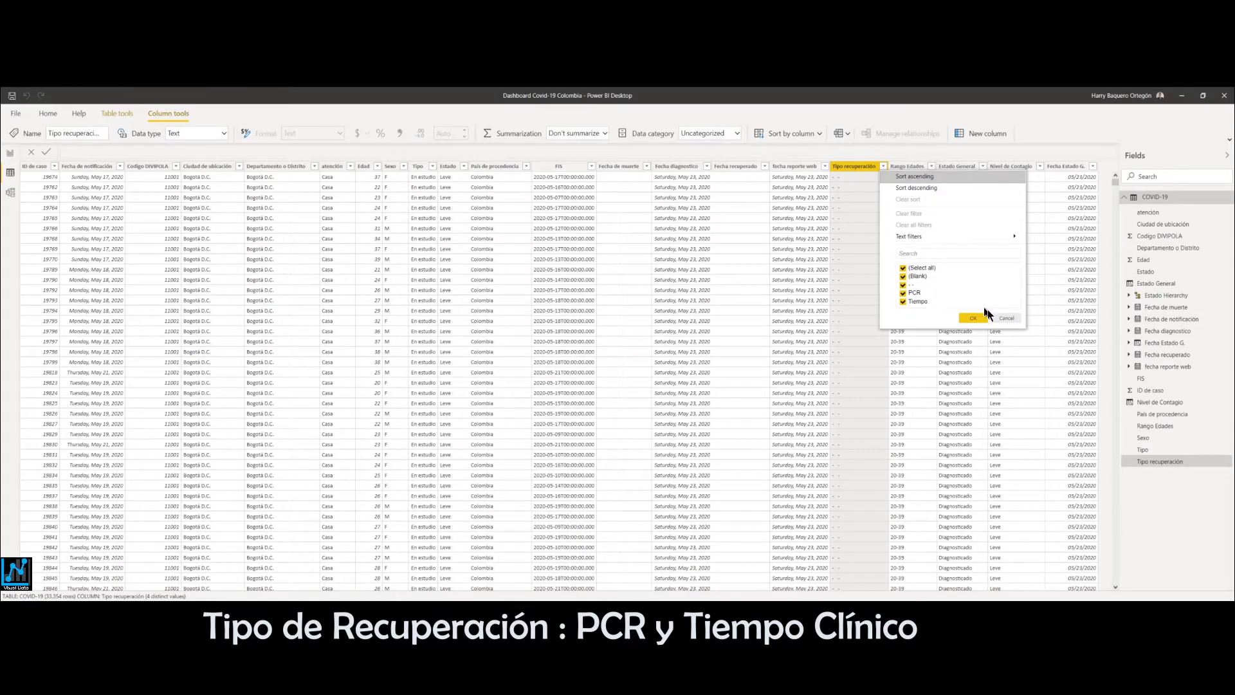
{"action": "left_click", "coordinate": [1007, 318]}
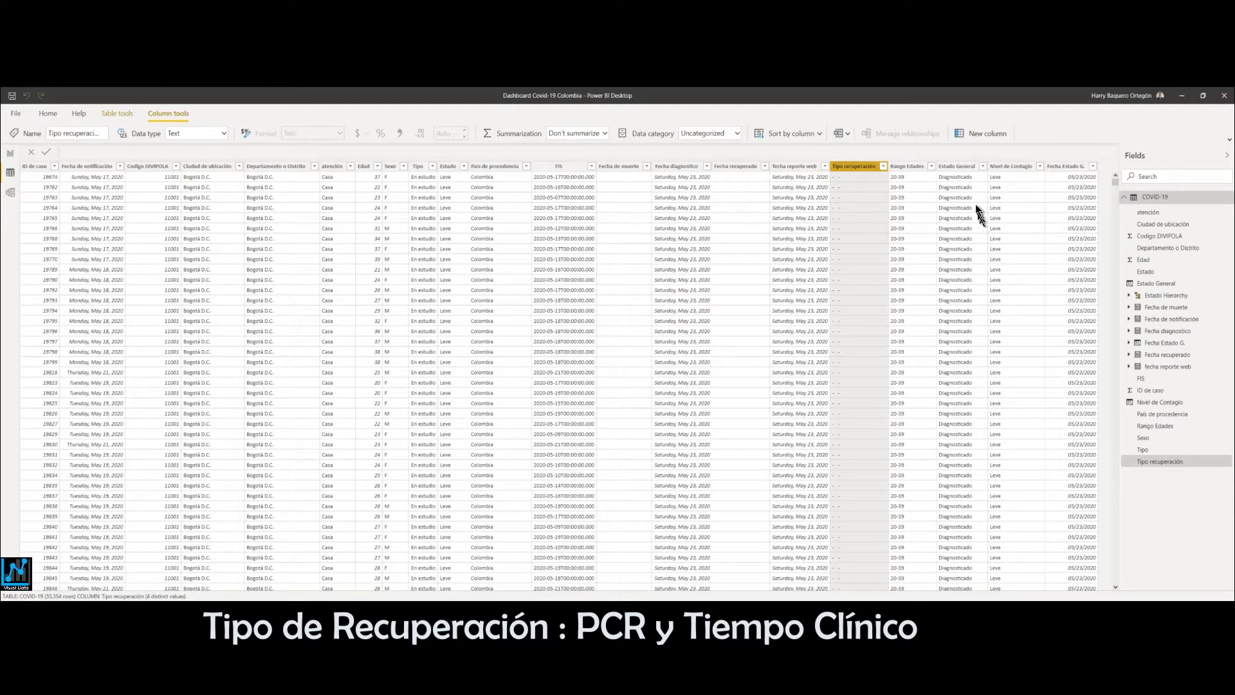
Open the COVID-19 query in the Power Query Editor and look over its columns.
{"action": "left_click", "coordinate": [963, 169]}
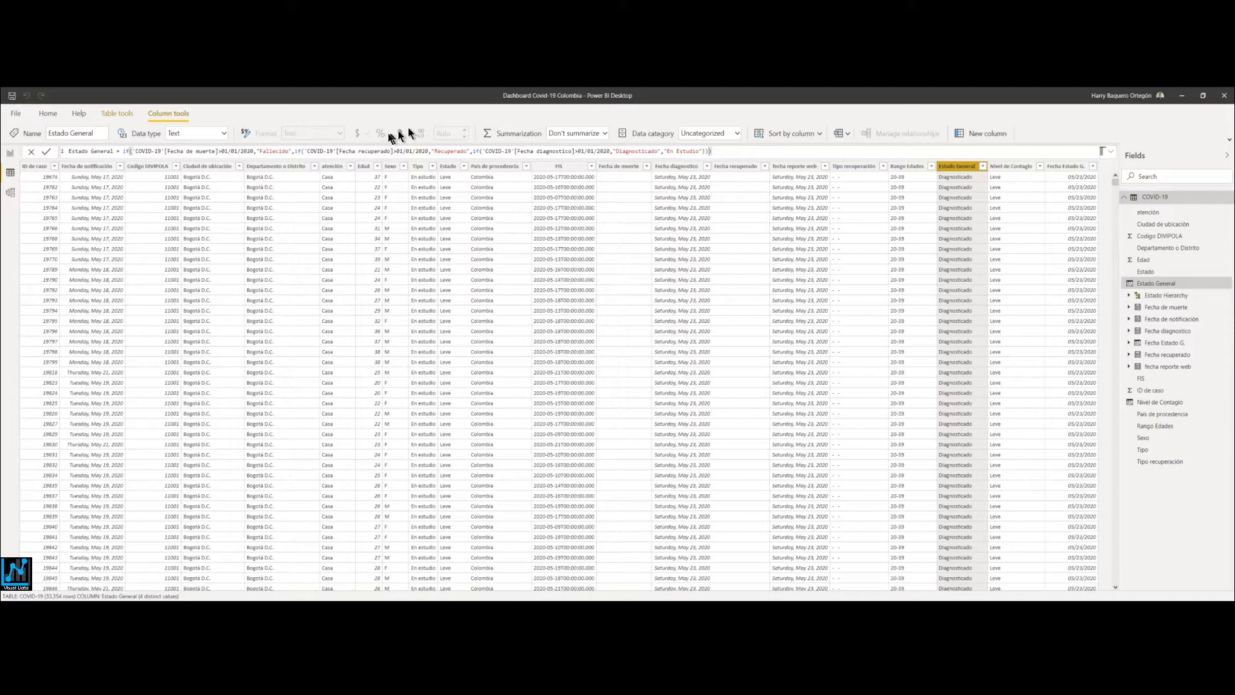
{"action": "left_click", "coordinate": [45, 119]}
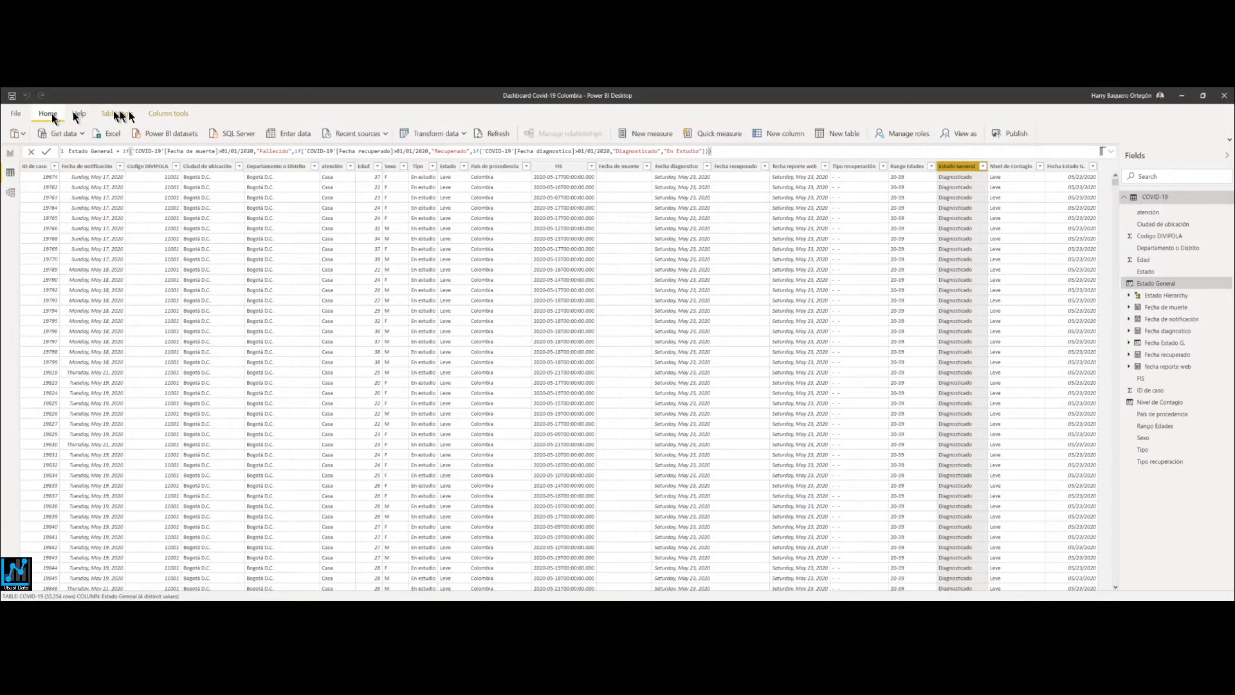
{"action": "left_click", "coordinate": [463, 133]}
{"action": "left_click", "coordinate": [436, 153]}
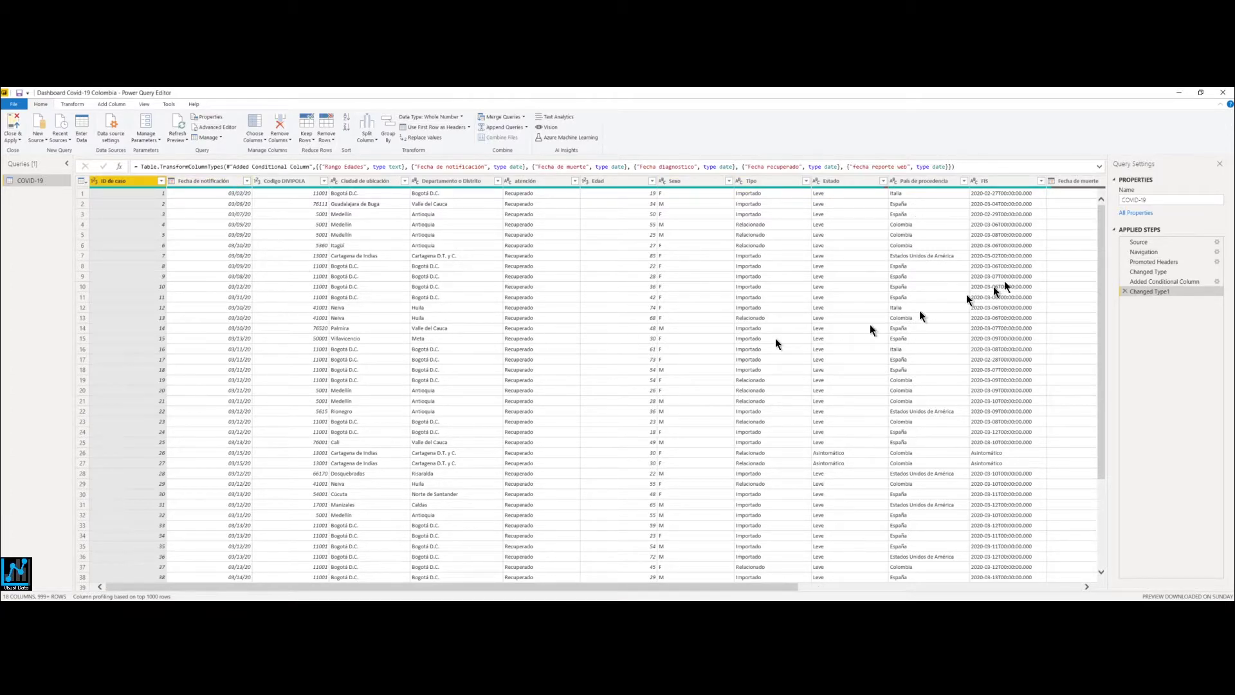
{"action": "left_click_drag", "start_coordinate": [791, 587], "coordinate": [879, 585]}
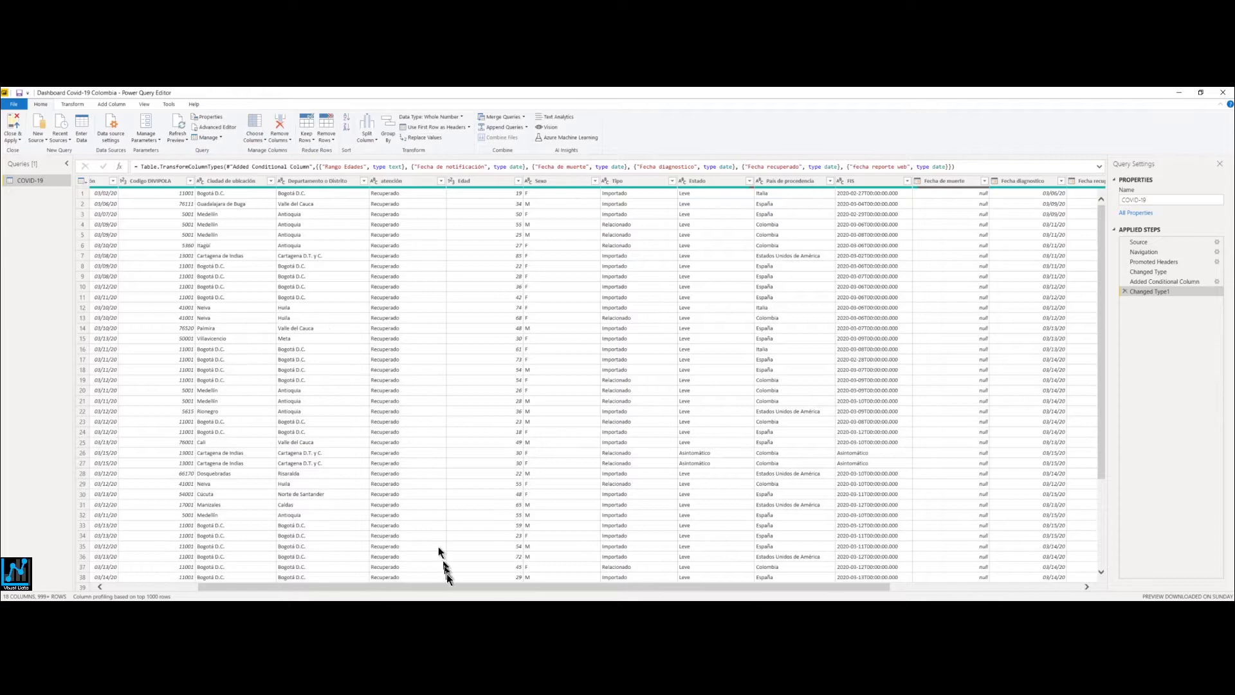
{"action": "left_click_drag", "start_coordinate": [453, 590], "coordinate": [326, 585]}
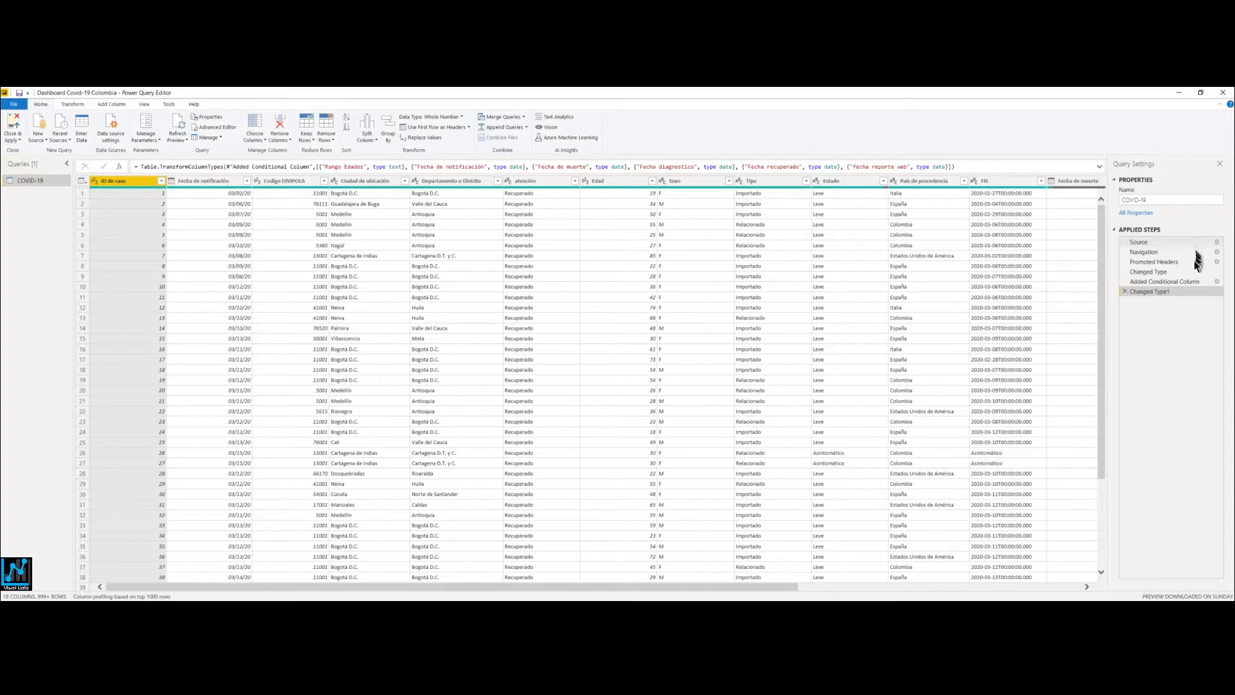
Inspect the Changed Type and Changed Type1 applied steps and the data type options for Fecha de notificación, without changing any type.
{"action": "left_click", "coordinate": [1169, 273]}
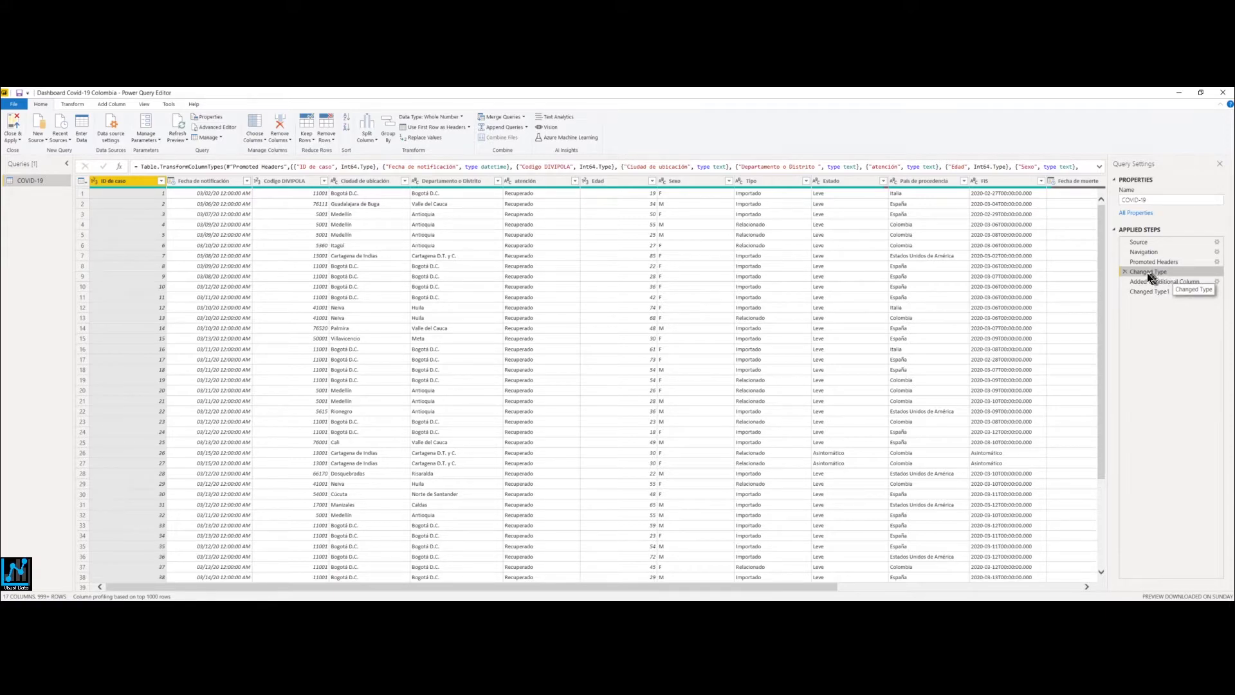
{"action": "left_click", "coordinate": [172, 181]}
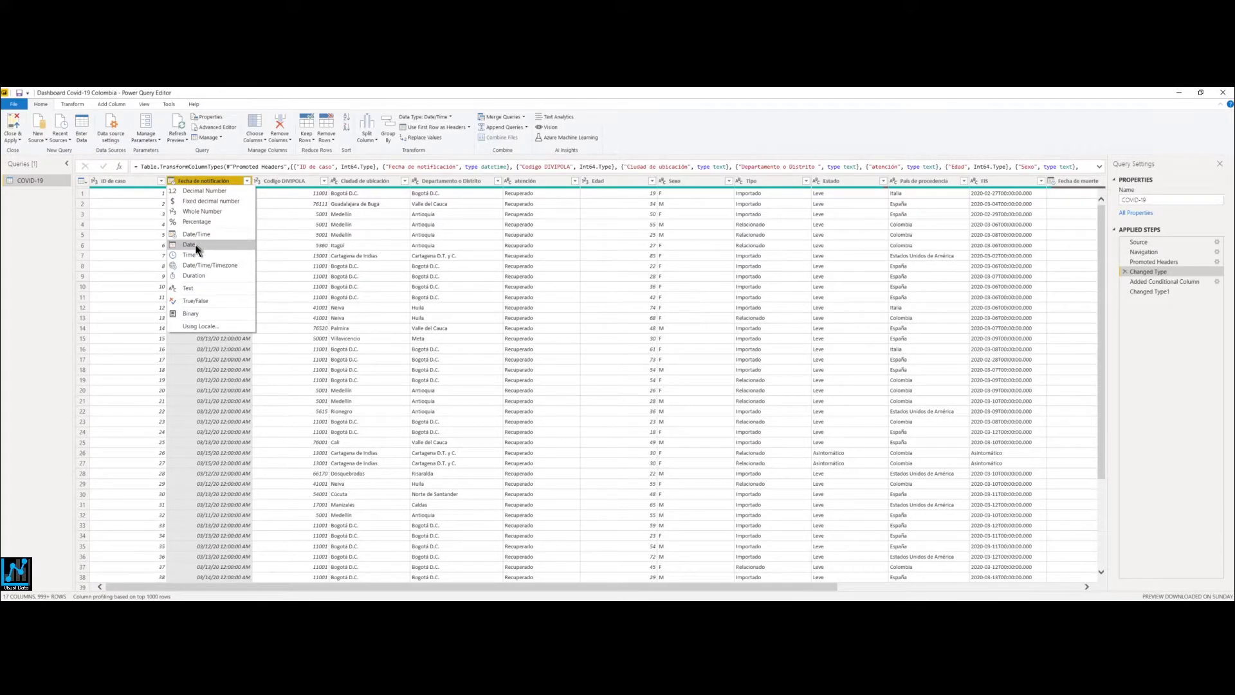
{"action": "left_click", "coordinate": [650, 147]}
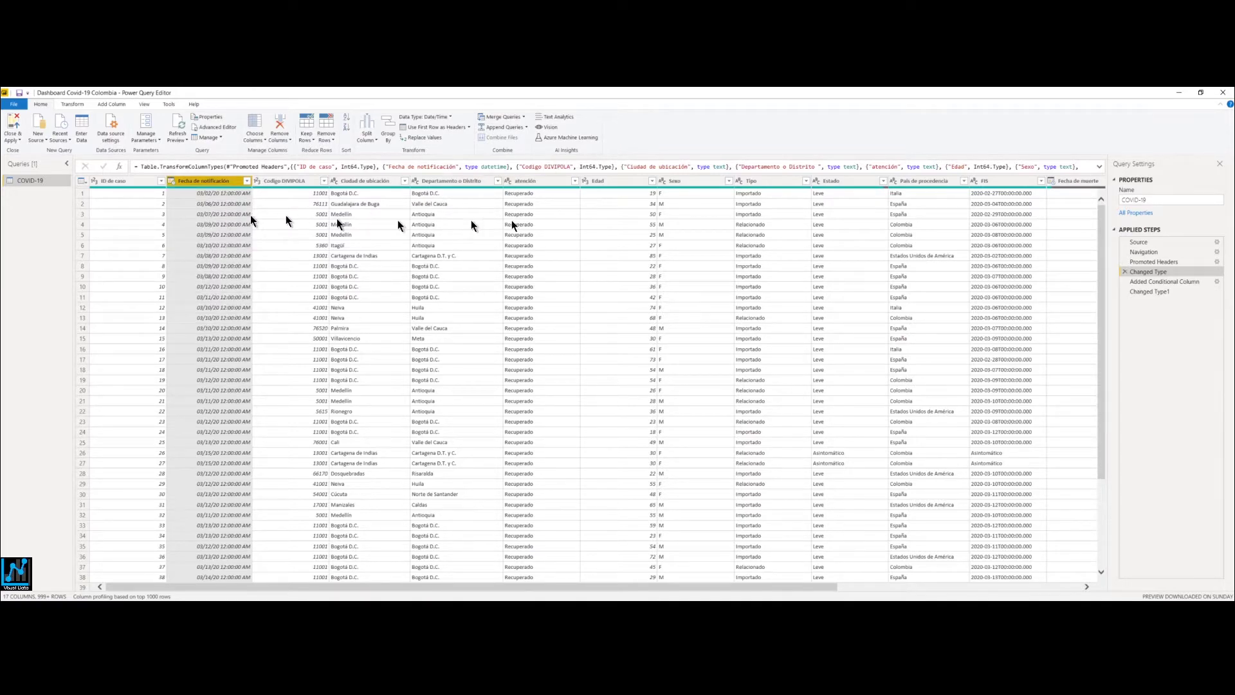
{"action": "left_click", "coordinate": [1156, 291]}
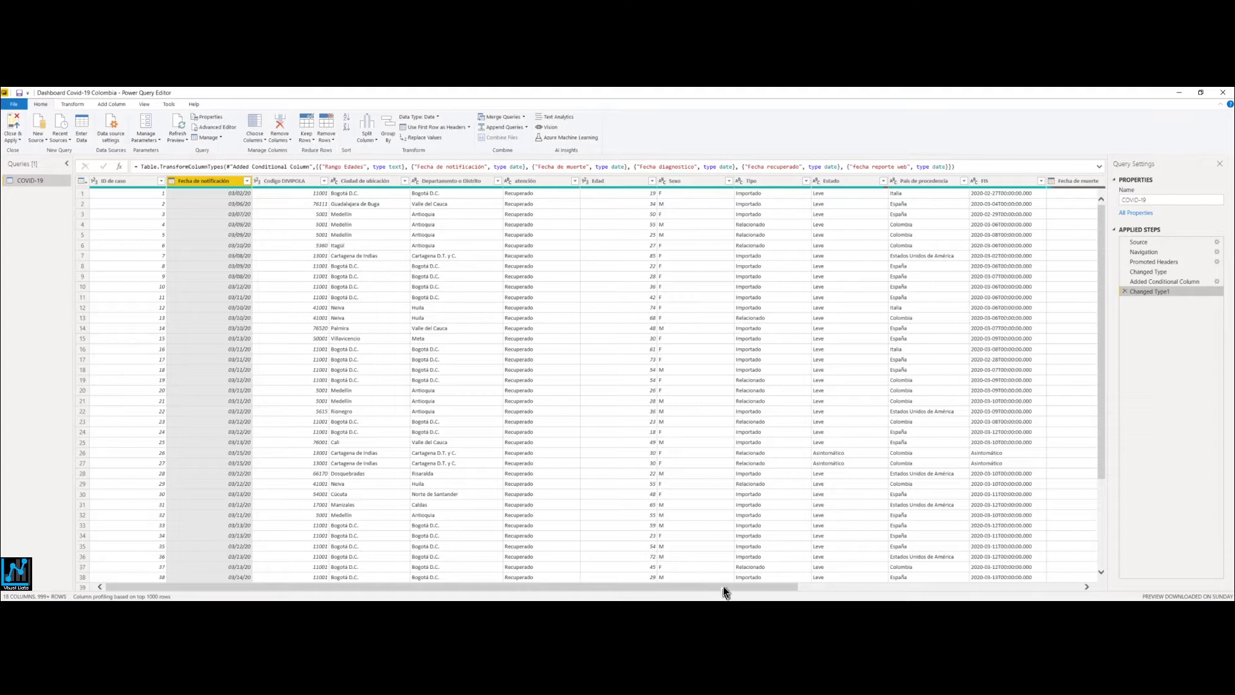
{"action": "left_click_drag", "start_coordinate": [724, 589], "coordinate": [979, 589]}
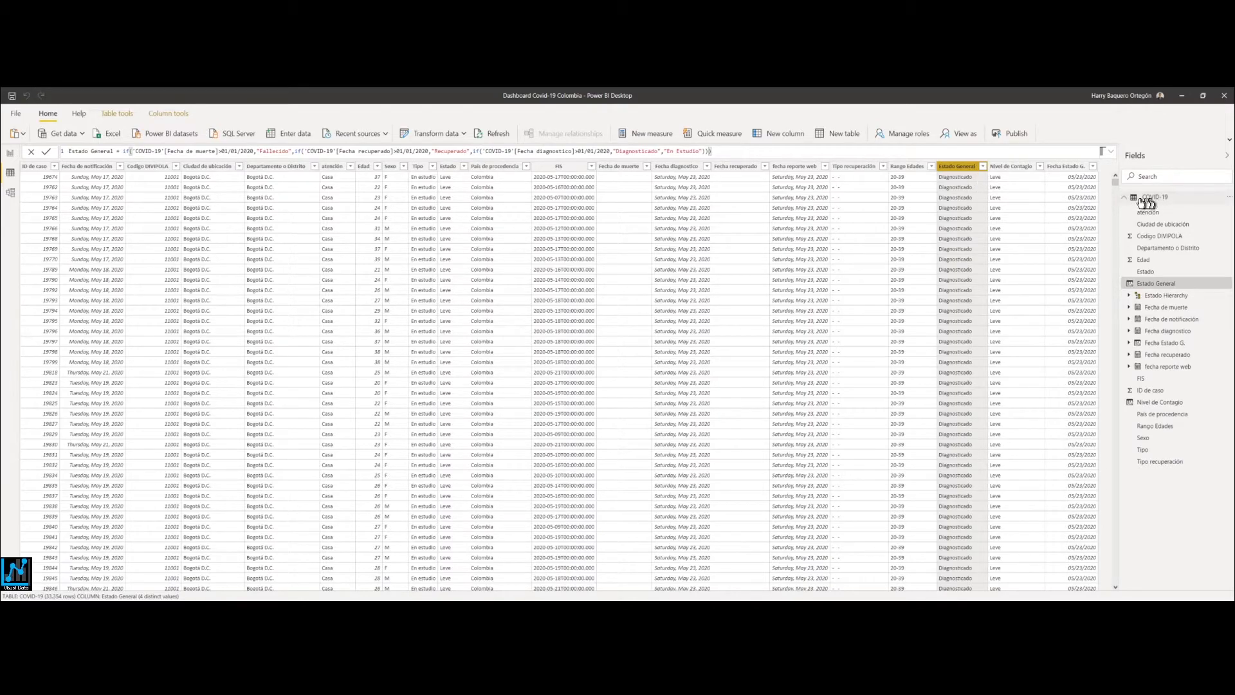
Add a calculated column to the COVID-19 table in Power BI Desktop, consulting the draft if formula in Notepad.
{"action": "left_click", "coordinate": [1230, 201]}
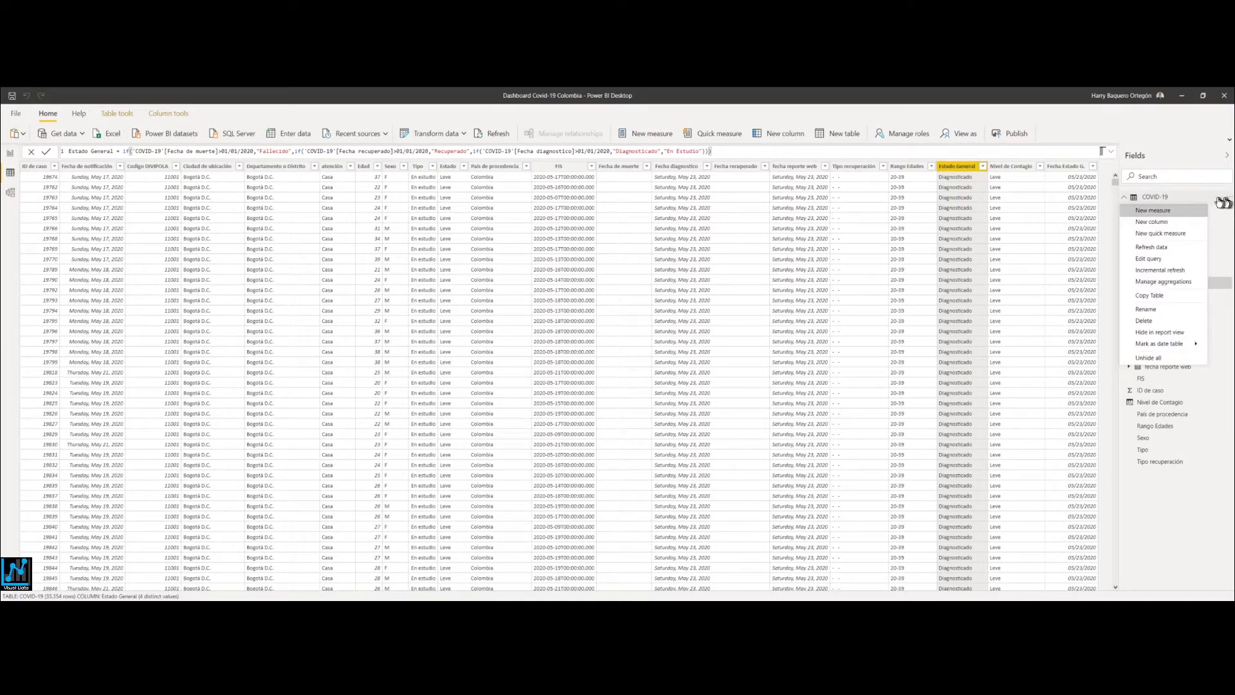
{"action": "left_click", "coordinate": [1171, 221]}
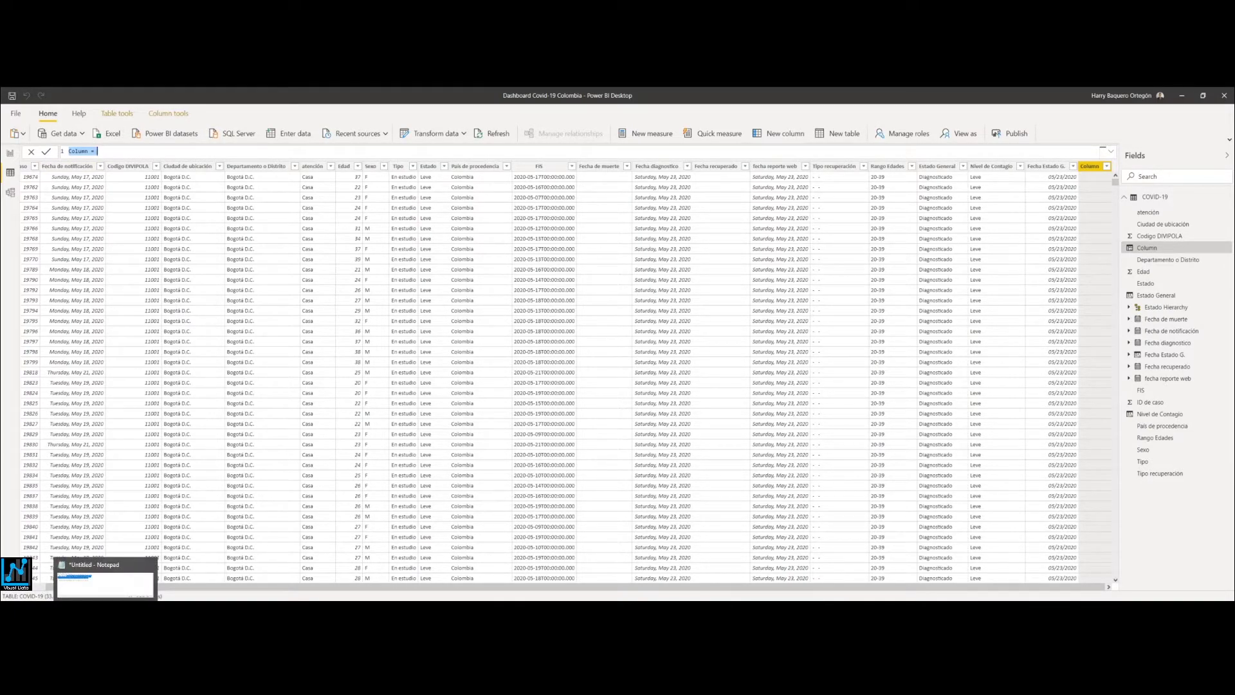
{"action": "left_click", "coordinate": [109, 594]}
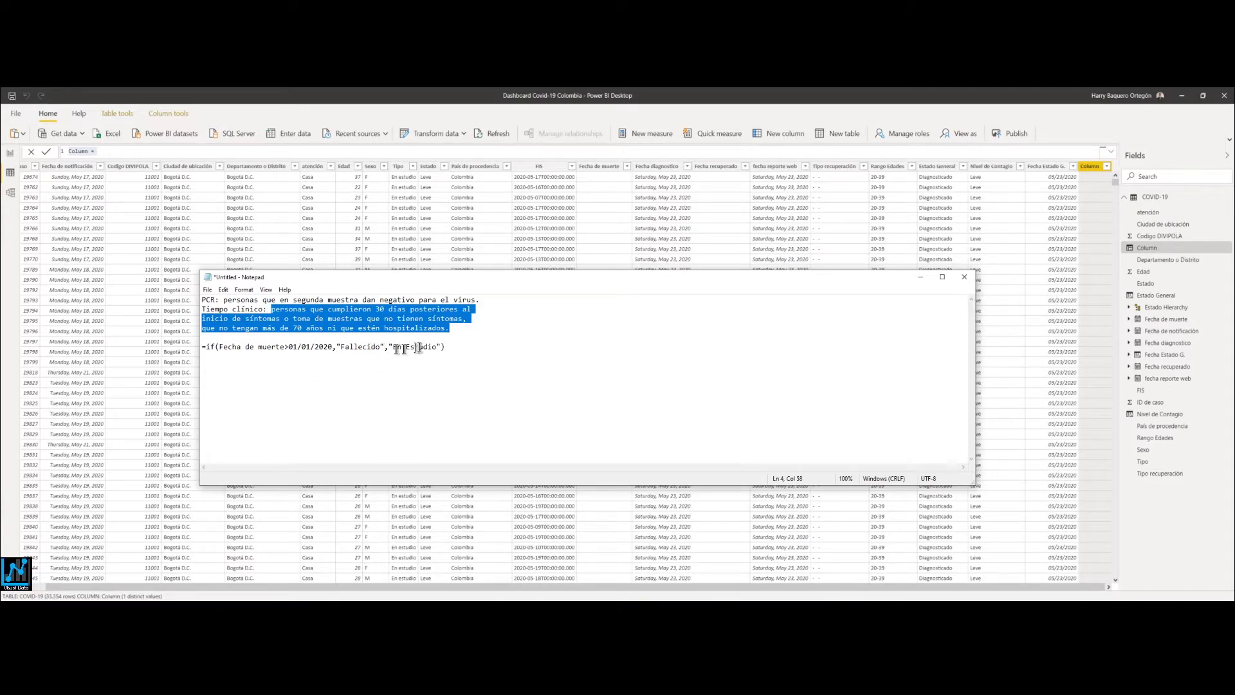
{"action": "left_click_drag", "start_coordinate": [455, 347], "coordinate": [210, 350]}
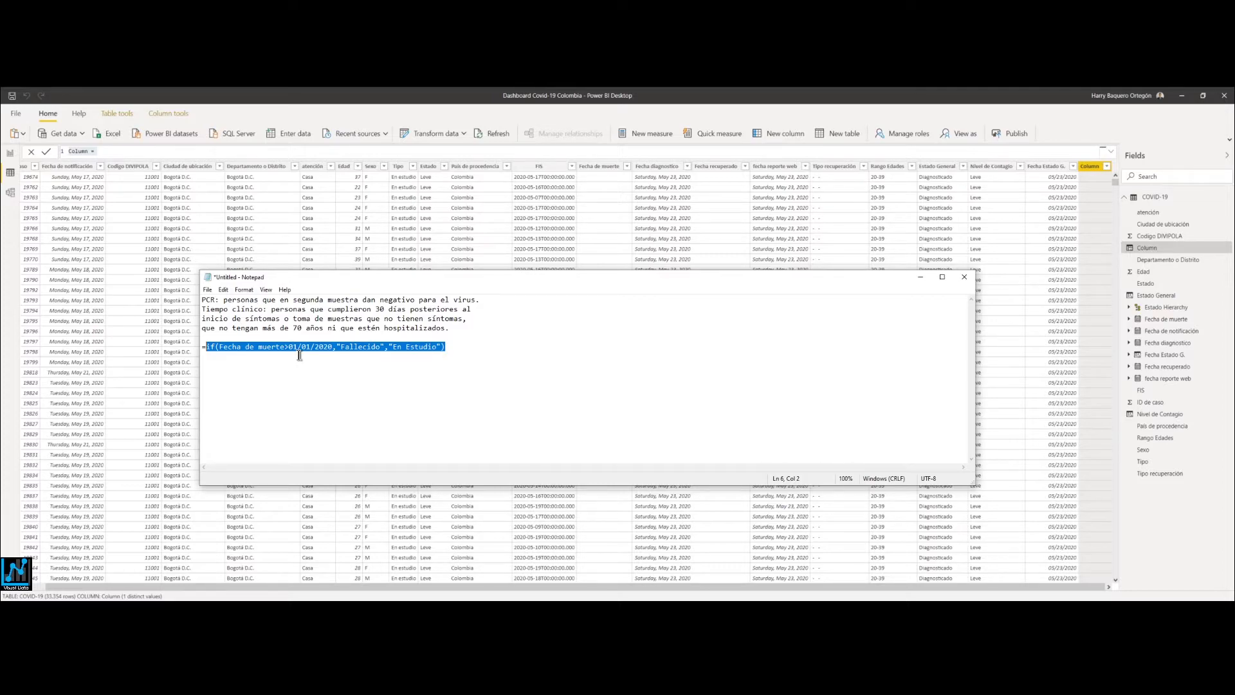
{"action": "left_click", "coordinate": [110, 150]}
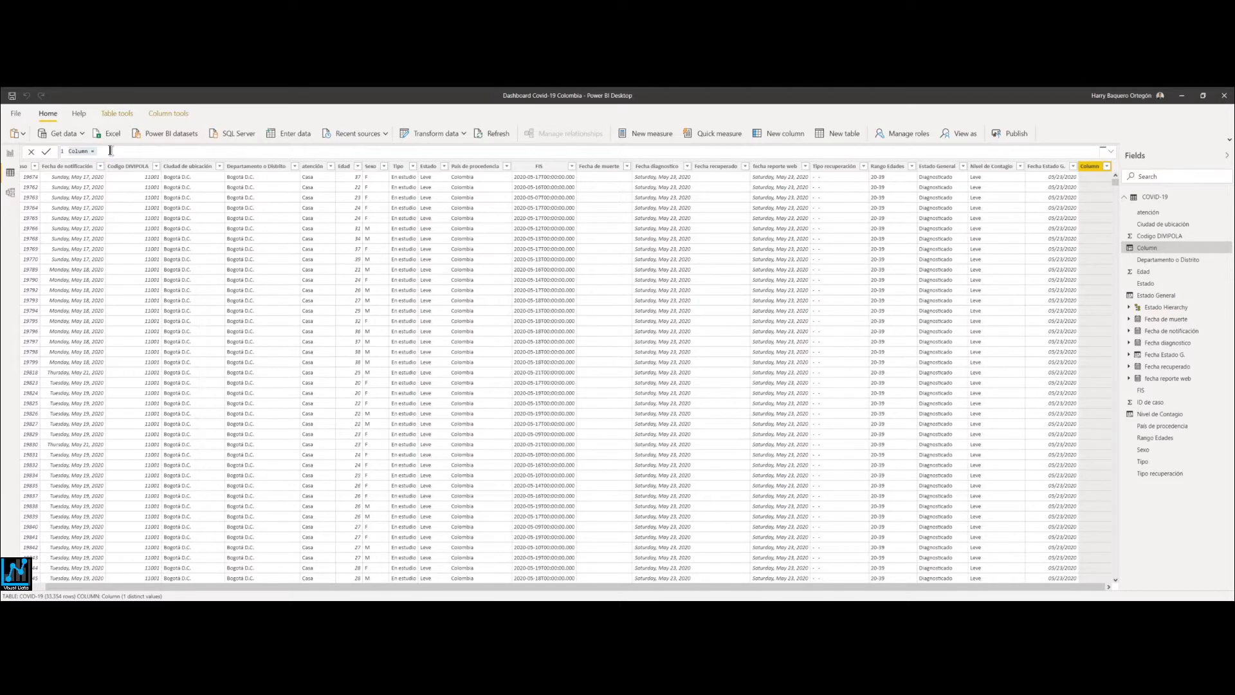
Name the new calculated column Status in its formula.
{"action": "key", "text": "BackSpace"}
{"action": "key", "text": "BackSpace"}
{"action": "key", "text": "BackSpace"}
{"action": "key", "text": "BackSpace"}
{"action": "key", "text": "BackSpace"}
{"action": "key", "text": "BackSpace"}
{"action": "key", "text": "BackSpace"}
{"action": "key", "text": "BackSpace"}
{"action": "key", "text": "BackSpace"}
{"action": "type", "text": "Estad"}
{"action": "key", "text": "BackSpace"}
{"action": "key", "text": "BackSpace"}
{"action": "key", "text": "BackSpace"}
{"action": "key", "text": "BackSpace"}
{"action": "key", "text": "BackSpace"}
{"action": "type", "text": "Status="}
Define Status with an if that returns "Fallecido" when 'COVID-19'[Fecha de muerte]>01/01/2020 and "EnEstudio" otherwise.
{"action": "type", "text": "if("}
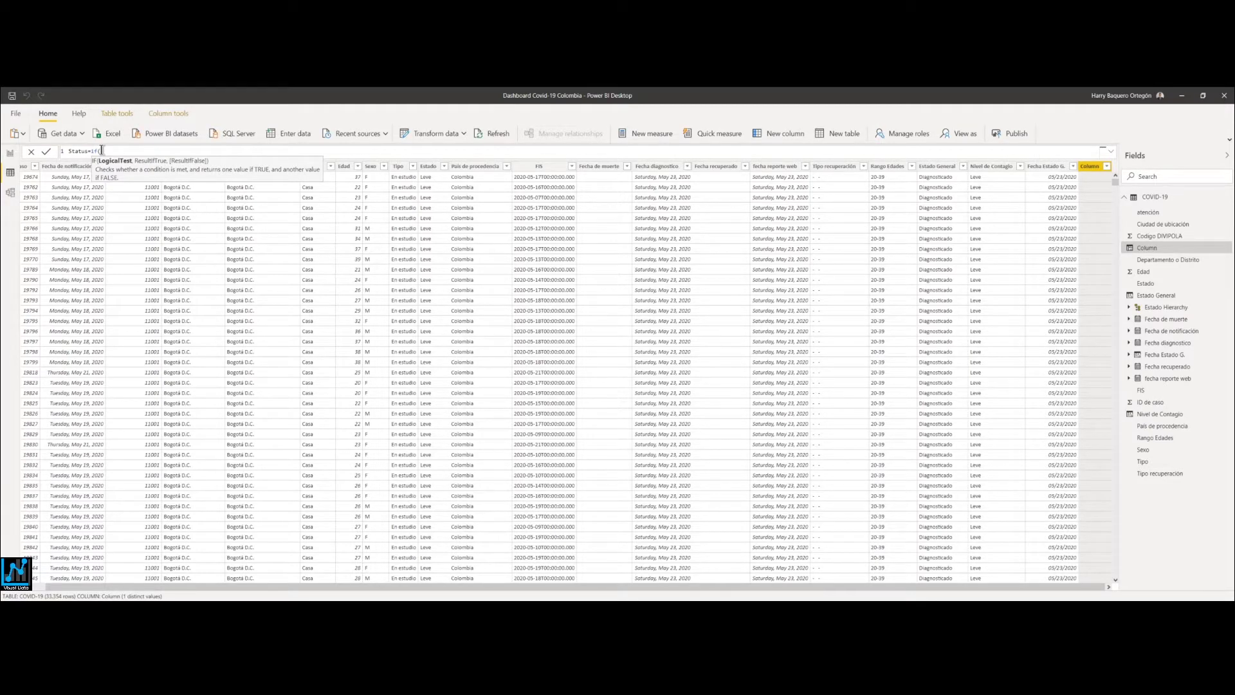
{"action": "type", "text": "fecha"}
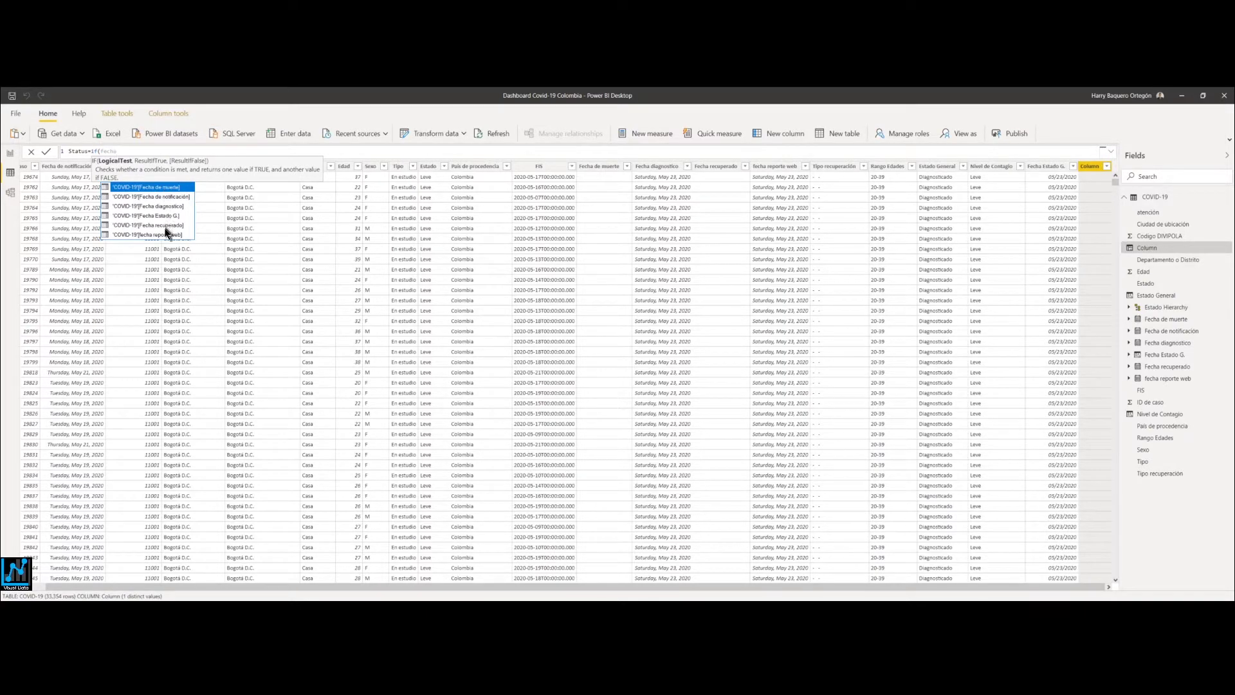
{"action": "left_click", "coordinate": [160, 187]}
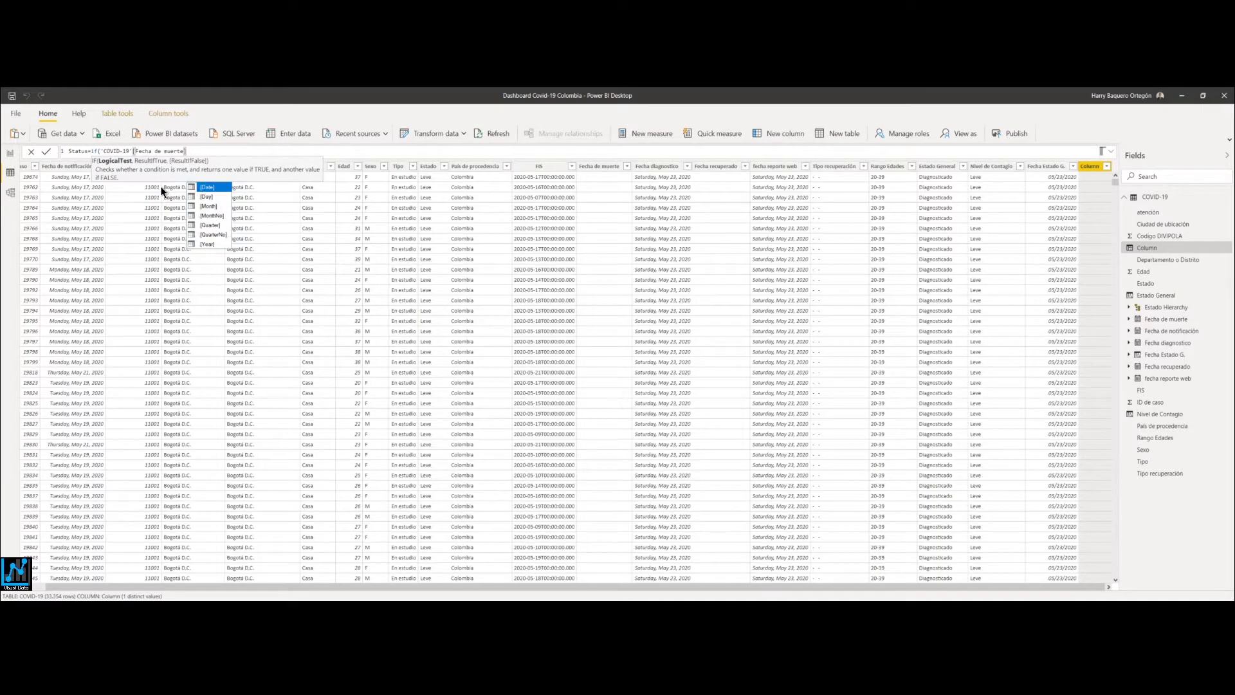
{"action": "type", "text": ">"}
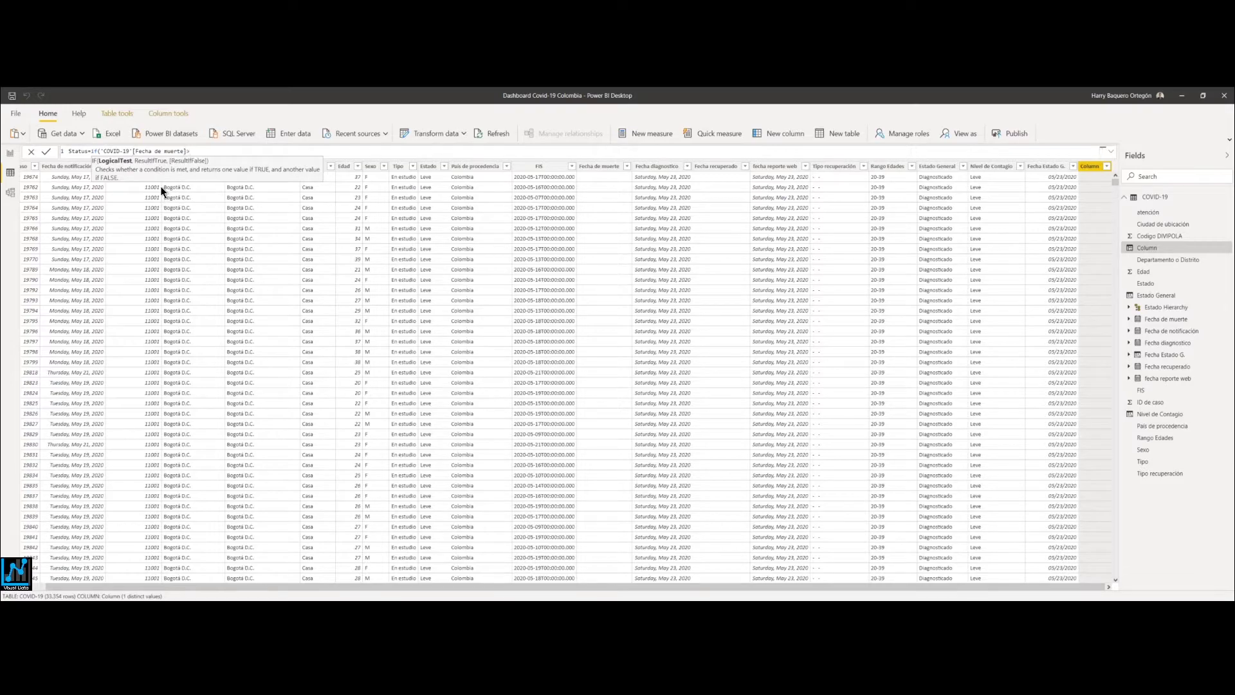
{"action": "type", "text": "01/01/2020"}
{"action": "type", "text": ",\"Fallecido\""}
{"action": "type", "text": ",\"EnEstudio"}
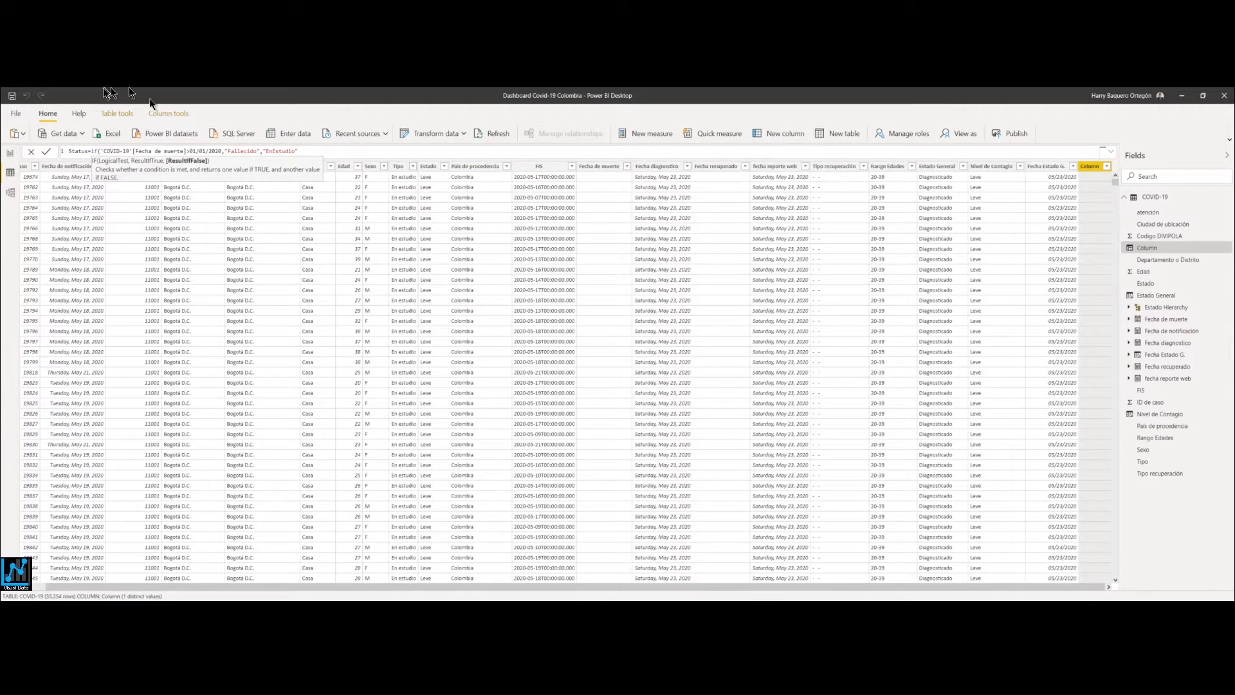
{"action": "left_click", "coordinate": [272, 152]}
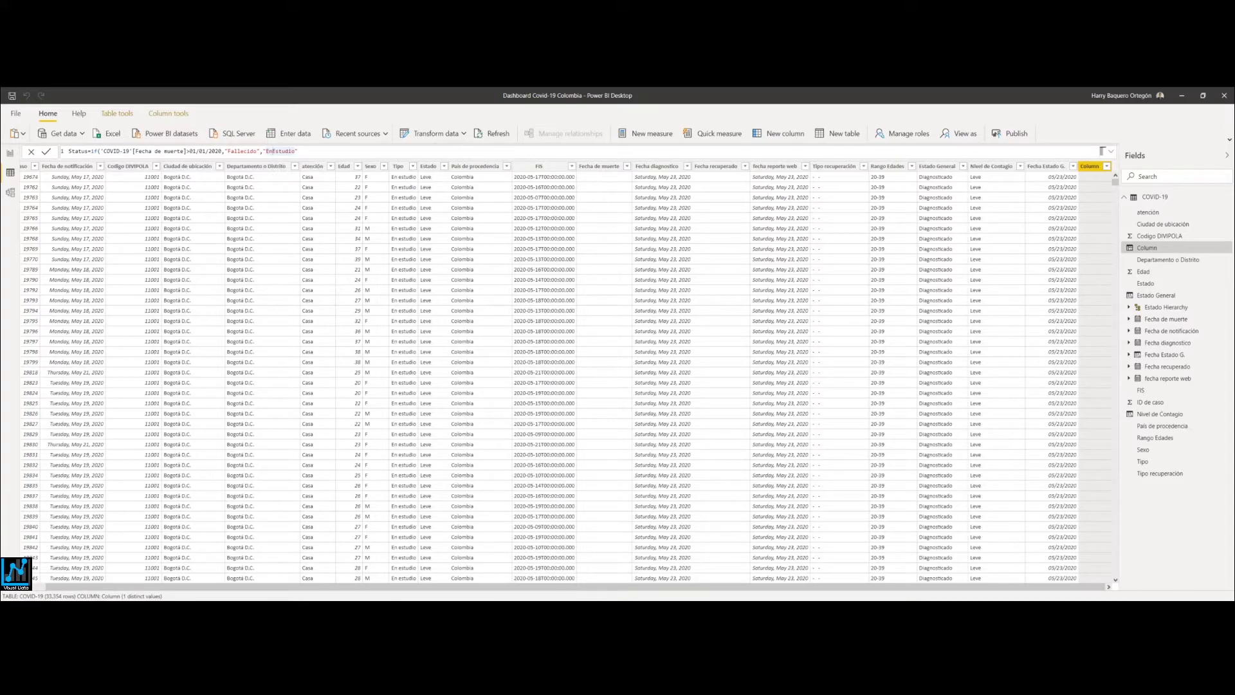
Switch to the Notepad notes and copy the if expression for Fecha de muerte without its equals sign.
{"action": "key", "text": "alt+Tab"}
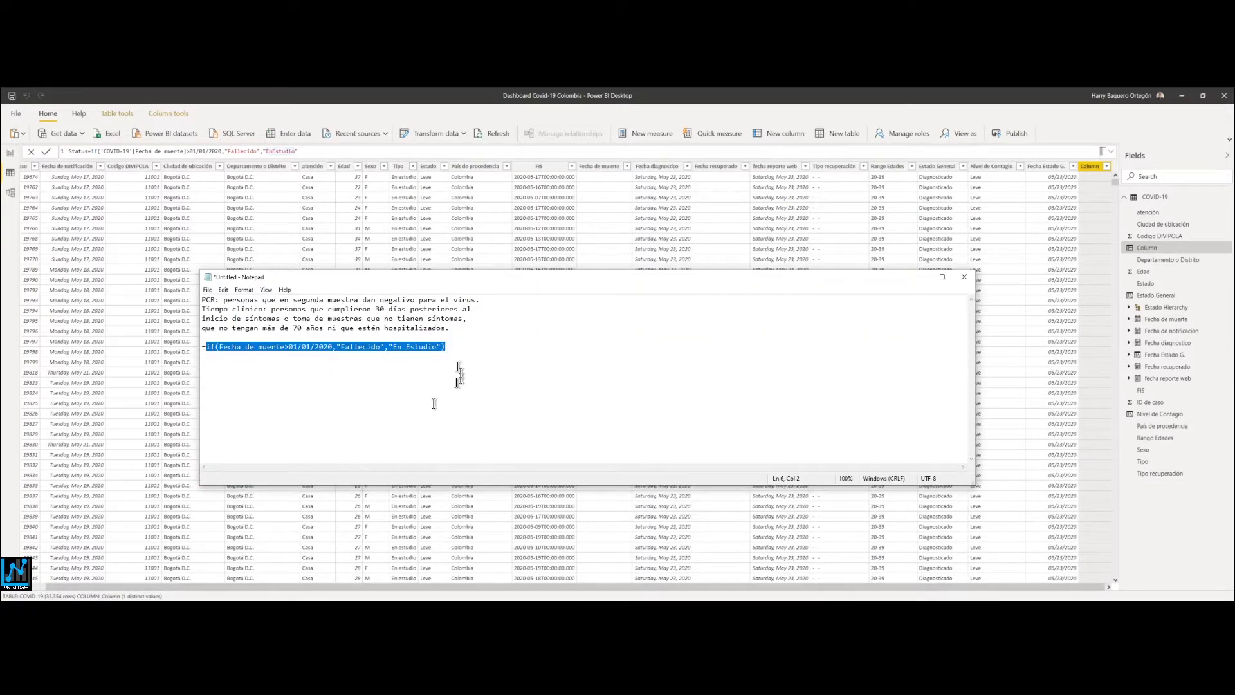
{"action": "left_click", "coordinate": [456, 347]}
{"action": "left_click_drag", "start_coordinate": [457, 347], "coordinate": [210, 347]}
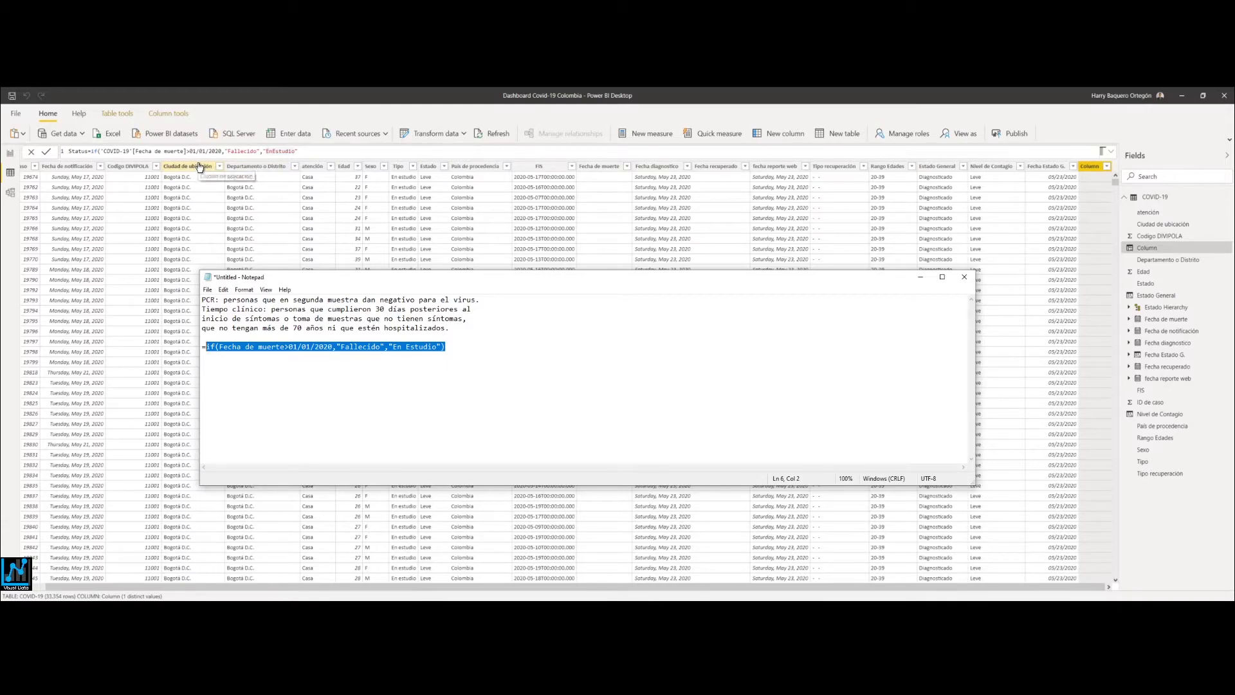
{"action": "left_click", "coordinate": [452, 347]}
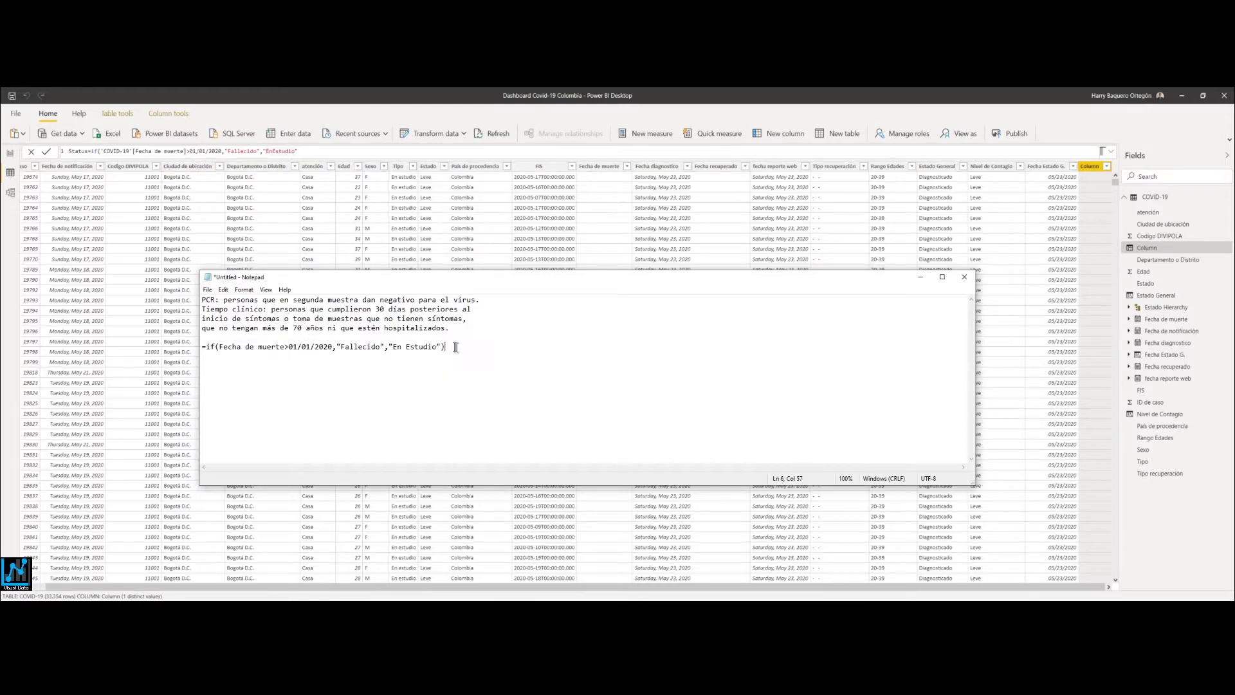
{"action": "left_click_drag", "start_coordinate": [452, 348], "coordinate": [207, 351]}
{"action": "key", "text": "ctrl+c"}
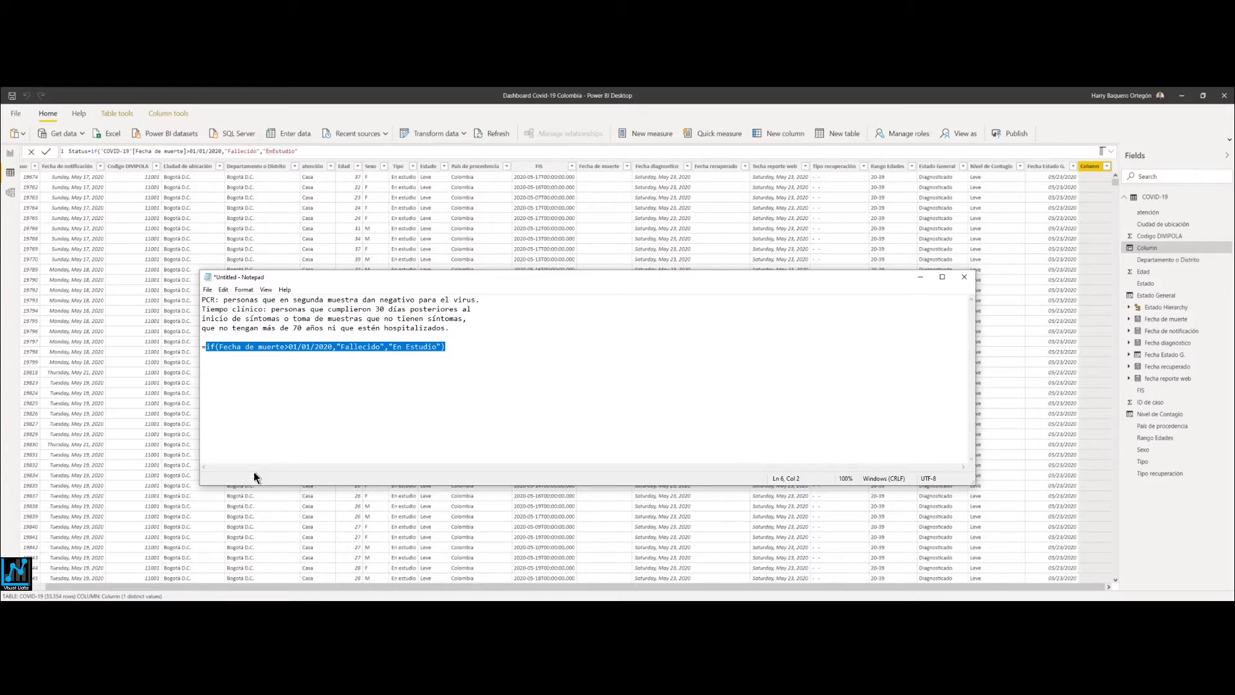
Replace the "En Estudio" argument in the Notepad formula with the copied if expression to nest a second condition.
{"action": "left_click", "coordinate": [442, 350]}
{"action": "key", "text": "shift+Left"}
{"action": "key", "text": "shift+Left"}
{"action": "key", "text": "shift+Left"}
{"action": "key", "text": "shift+Left"}
{"action": "key", "text": "shift+Left"}
{"action": "key", "text": "shift+Left"}
{"action": "key", "text": "shift+Left"}
{"action": "key", "text": "shift+Left"}
{"action": "key", "text": "shift+Left"}
{"action": "key", "text": "shift+Left"}
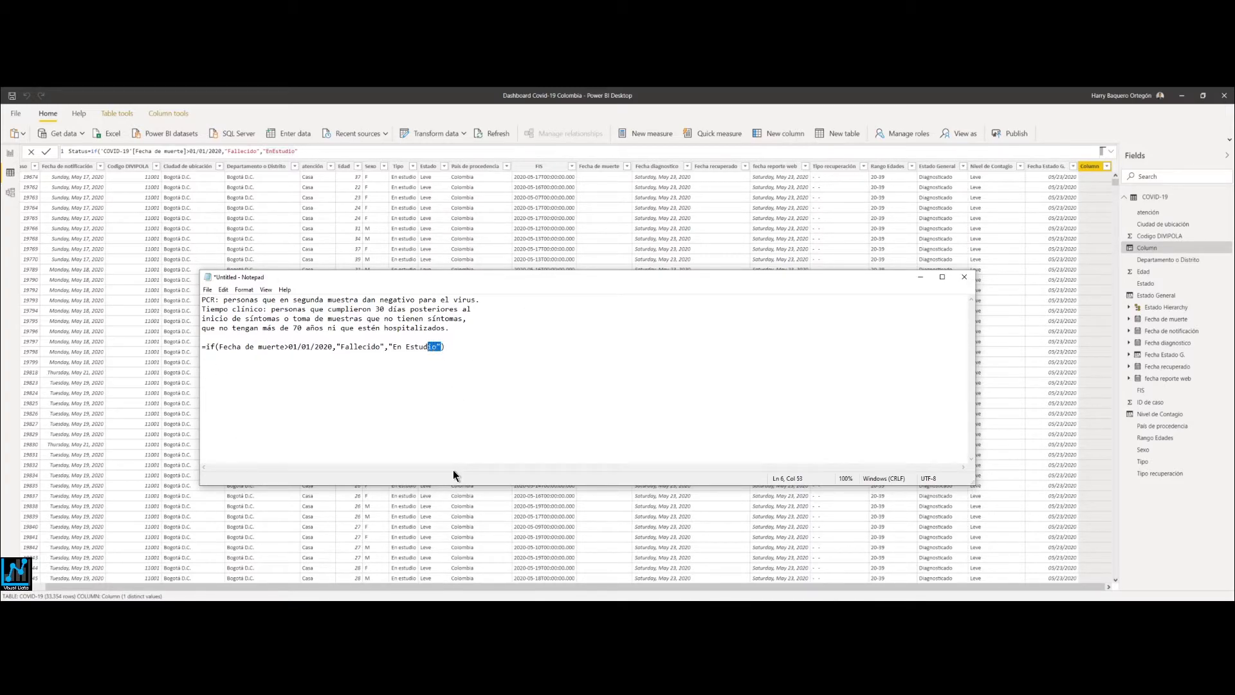
{"action": "key", "text": "shift+Left"}
{"action": "key", "text": "shift+Left"}
{"action": "key", "text": "ctrl+v"}
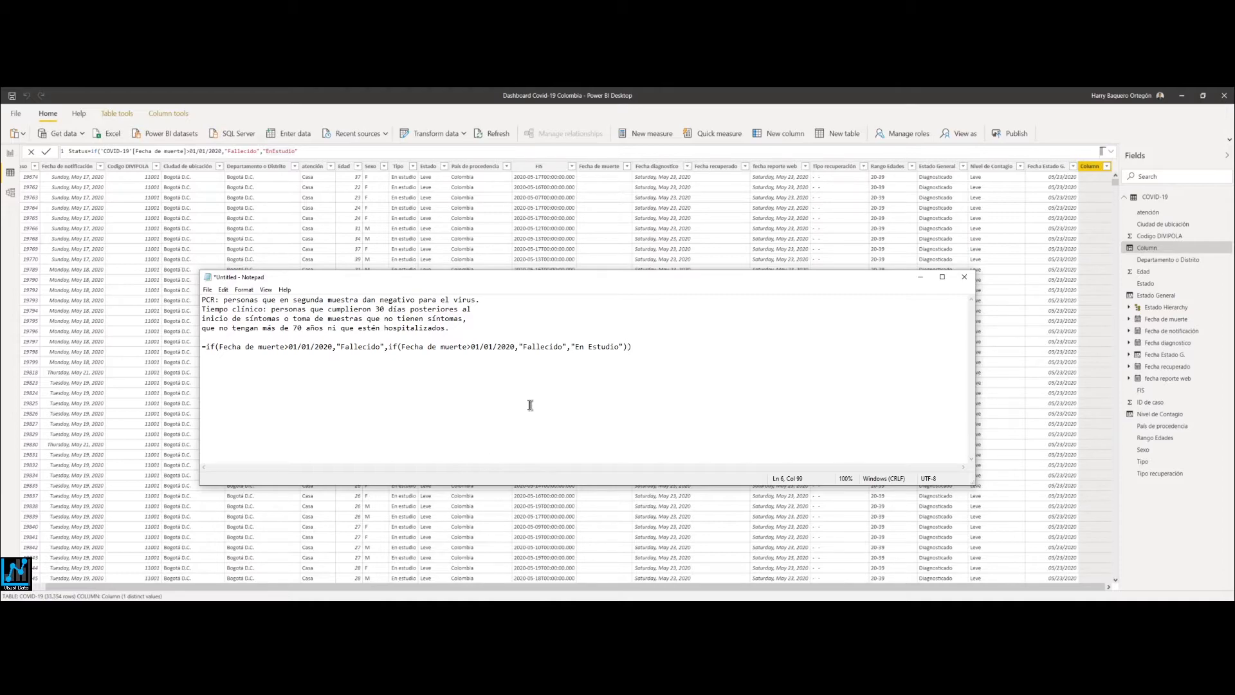
Change the second if to test Fecha de Recupero and return "Recuperado".
{"action": "left_click", "coordinate": [567, 347]}
{"action": "key", "text": "BackSpace"}
{"action": "key", "text": "BackSpace"}
{"action": "key", "text": "BackSpace"}
{"action": "key", "text": "BackSpace"}
{"action": "key", "text": "BackSpace"}
{"action": "key", "text": "BackSpace"}
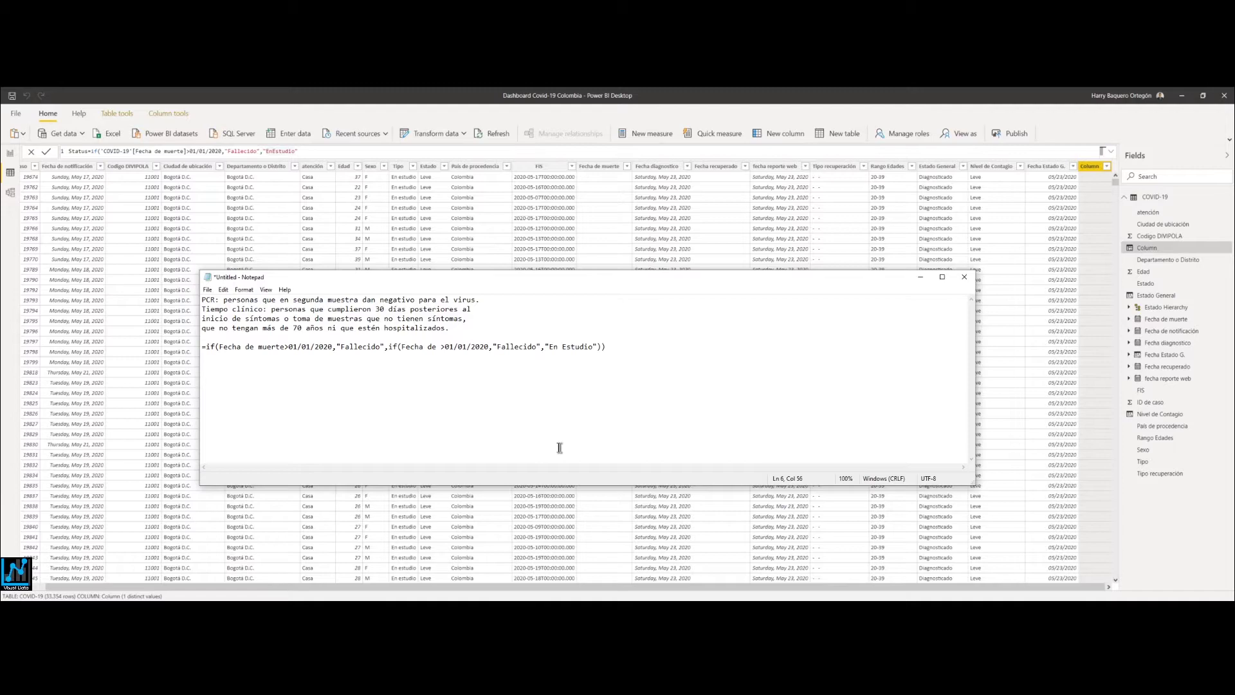
{"action": "type", "text": "Recupero"}
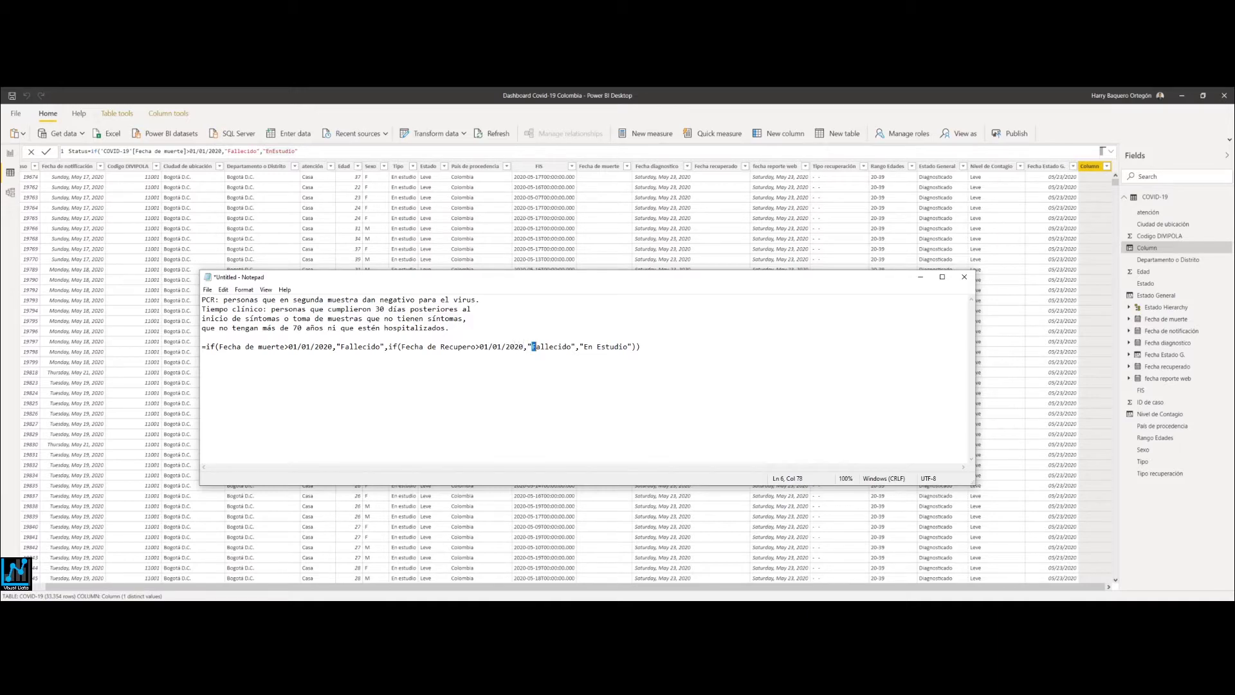
{"action": "key", "text": "shift+Right"}
{"action": "key", "text": "shift+Right"}
{"action": "key", "text": "shift+Right"}
{"action": "key", "text": "shift+Right"}
{"action": "key", "text": "shift+Right"}
{"action": "type", "text": "Recuperado"}
Nest a third copy of the if expression in place of the second if's "En Estudio" argument.
{"action": "key", "text": "shift+Right"}
{"action": "key", "text": "shift+Right"}
{"action": "key", "text": "shift+Right"}
{"action": "key", "text": "shift+Right"}
{"action": "key", "text": "shift+Right"}
{"action": "key", "text": "shift+Right"}
{"action": "key", "text": "shift+Right"}
{"action": "key", "text": "shift+Right"}
{"action": "key", "text": "ctrl+v"}
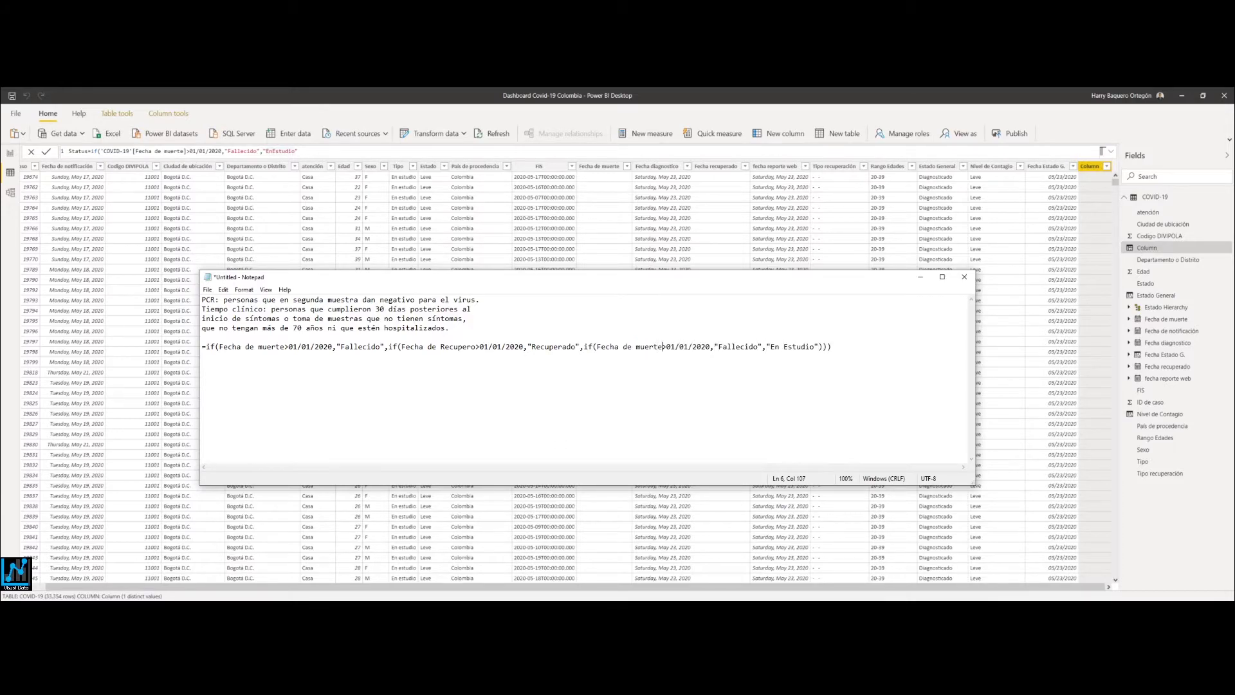
Change the third if to test Fecha de diagnostico and return "Diagnosticado", and highlight the complete nested formula.
{"action": "key", "text": "BackSpace"}
{"action": "key", "text": "BackSpace"}
{"action": "key", "text": "BackSpace"}
{"action": "key", "text": "BackSpace"}
{"action": "key", "text": "BackSpace"}
{"action": "key", "text": "BackSpace"}
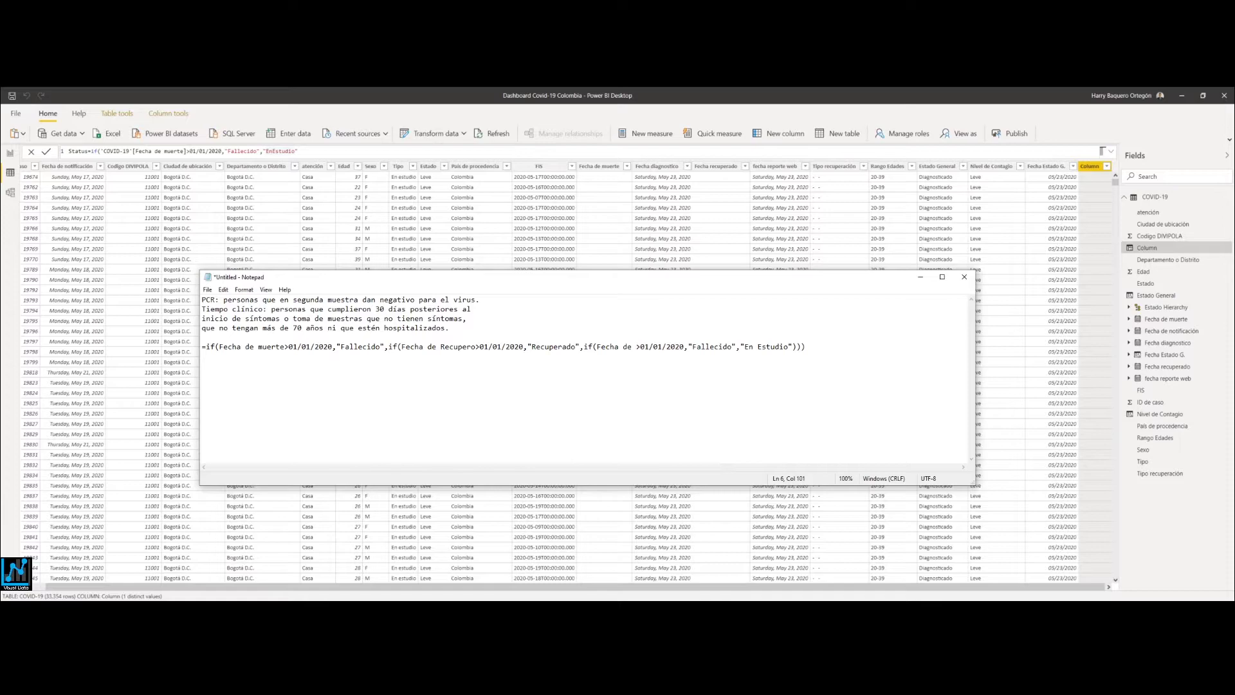
{"action": "type", "text": "diagnostico"}
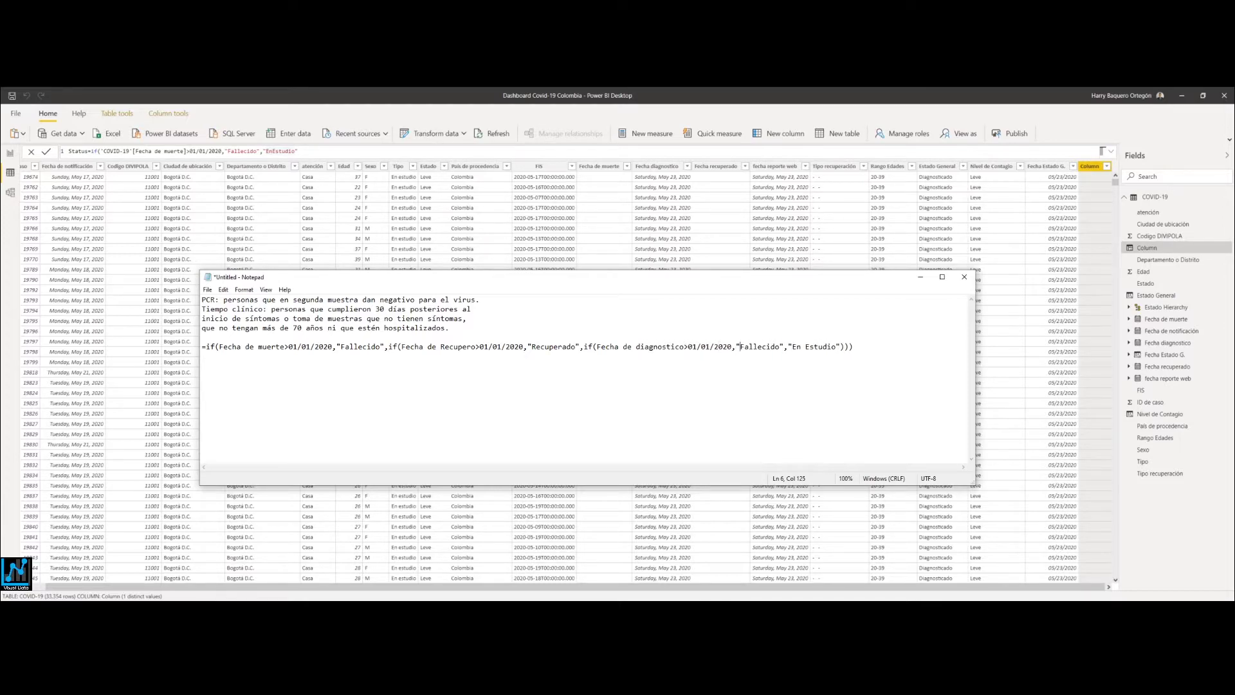
{"action": "key", "text": "shift+Right"}
{"action": "key", "text": "shift+Right"}
{"action": "key", "text": "shift+Right"}
{"action": "key", "text": "shift+Right"}
{"action": "key", "text": "shift+Right"}
{"action": "key", "text": "shift+Right"}
{"action": "key", "text": "shift+Right"}
{"action": "key", "text": "shift+Right"}
{"action": "type", "text": "Diagnosticado"}
{"action": "left_click_drag", "start_coordinate": [203, 347], "coordinate": [871, 351]}
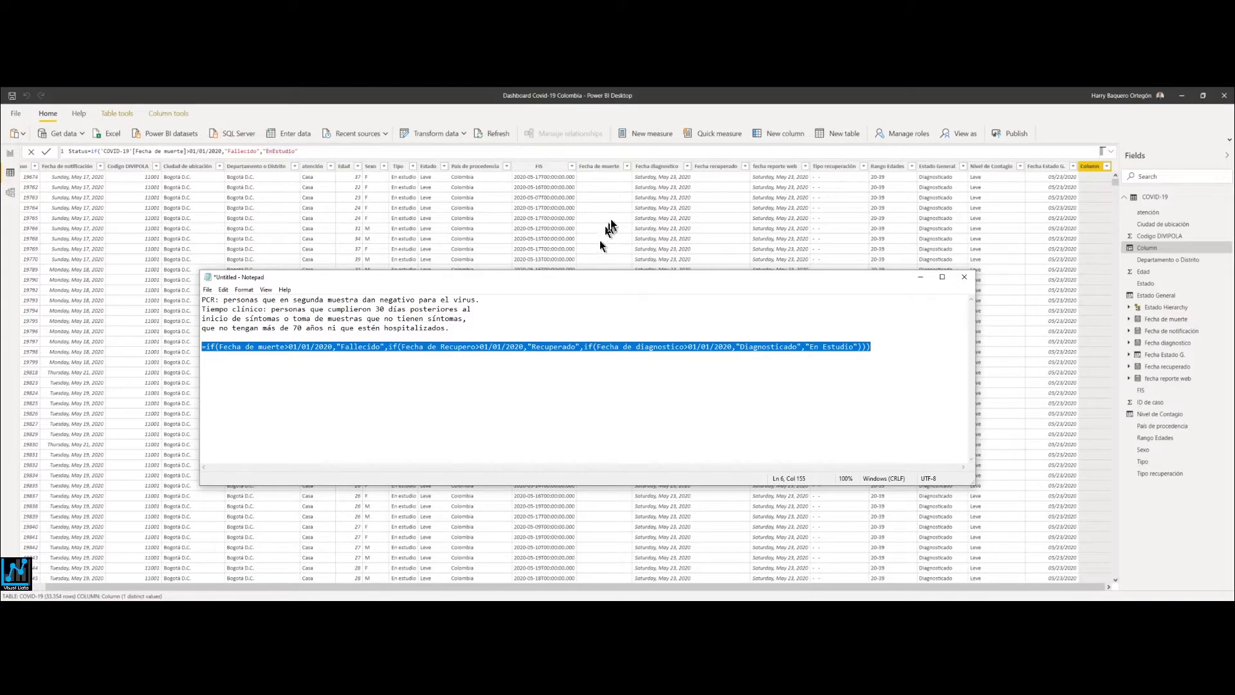
Return to the Power BI table, look at the Status column, and delete it from the COVID-19 table.
{"action": "left_click", "coordinate": [887, 199]}
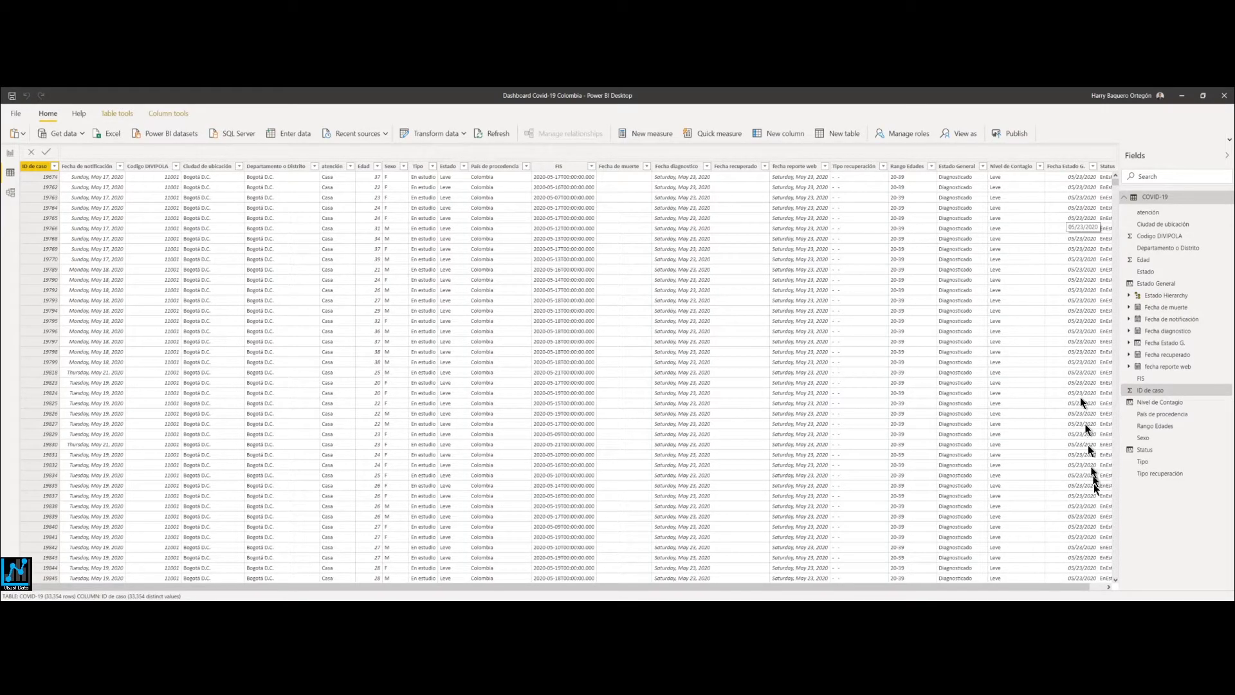
{"action": "left_click", "coordinate": [1107, 586]}
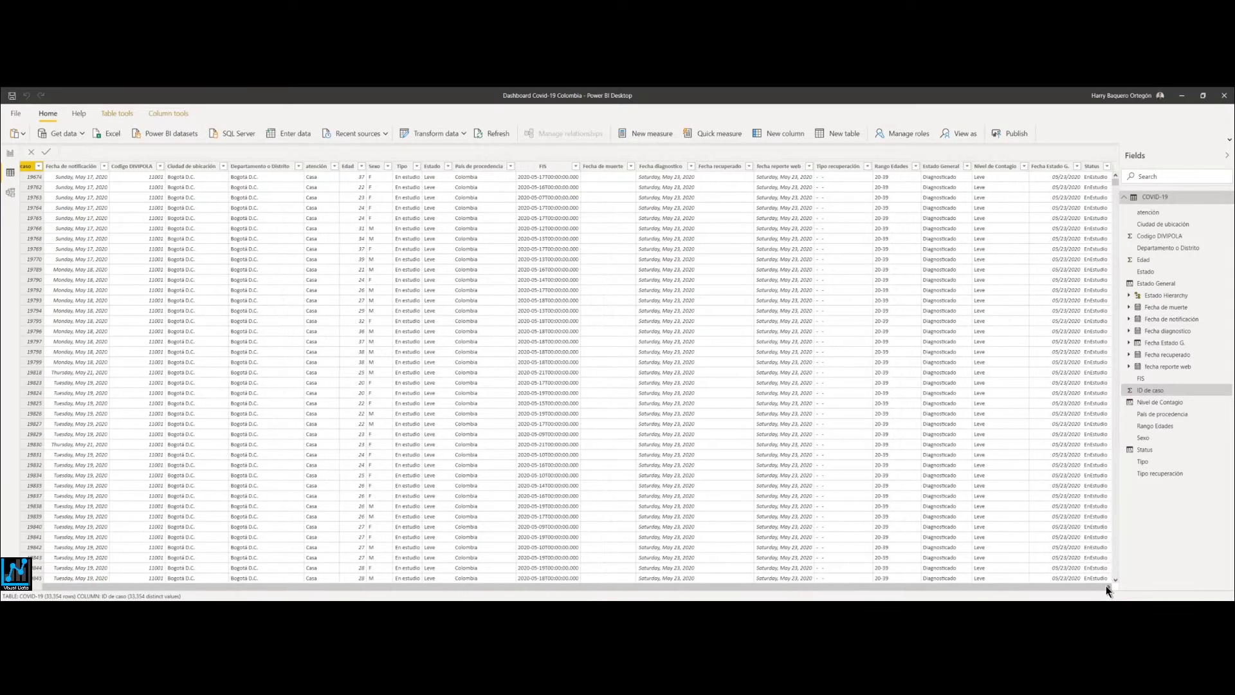
{"action": "left_click", "coordinate": [1094, 167]}
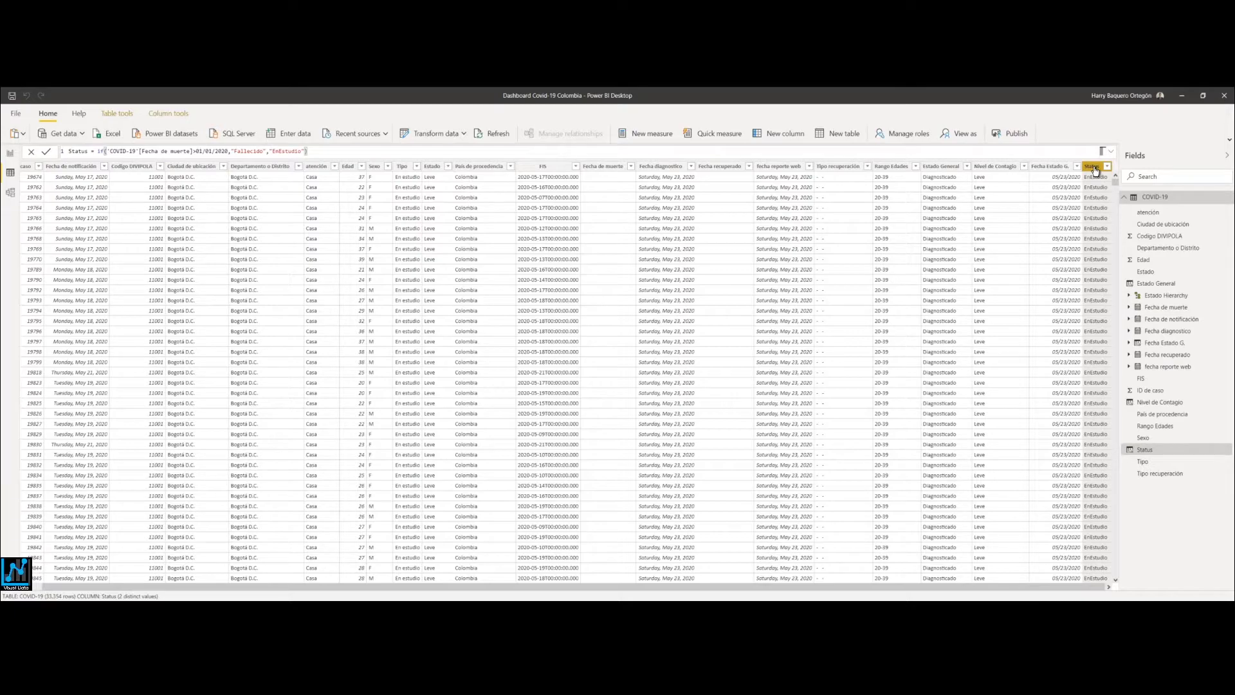
{"action": "left_click", "coordinate": [1224, 452]}
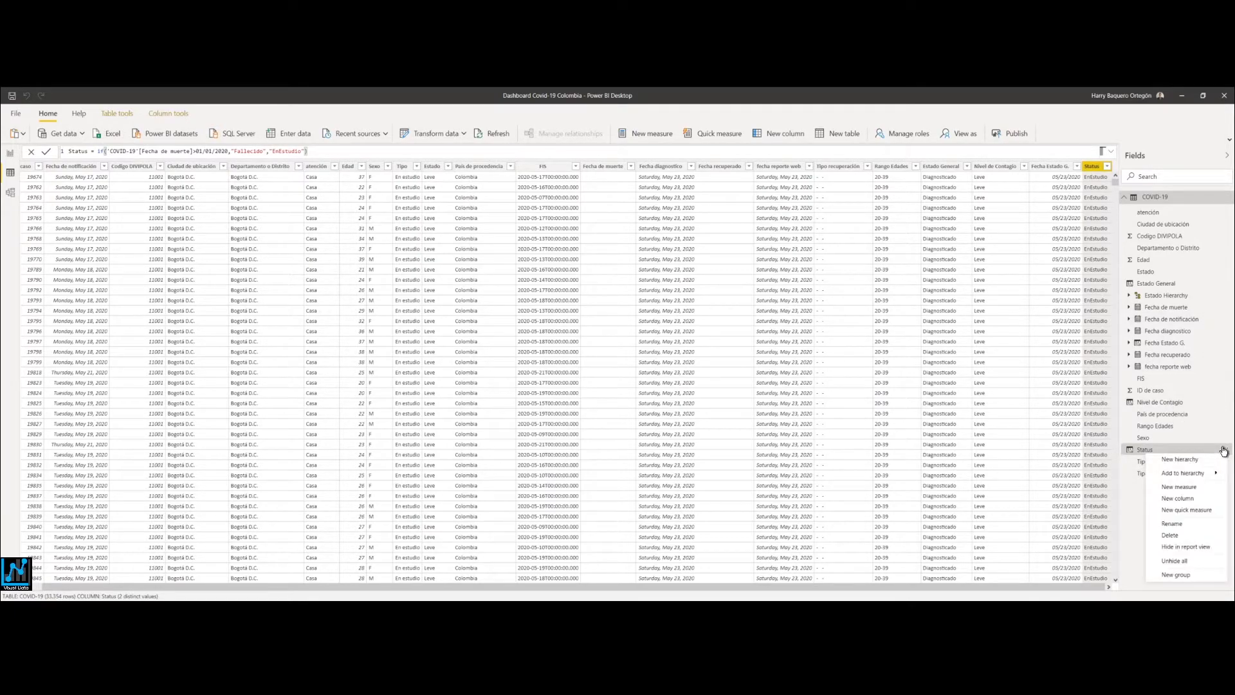
{"action": "left_click", "coordinate": [1176, 536]}
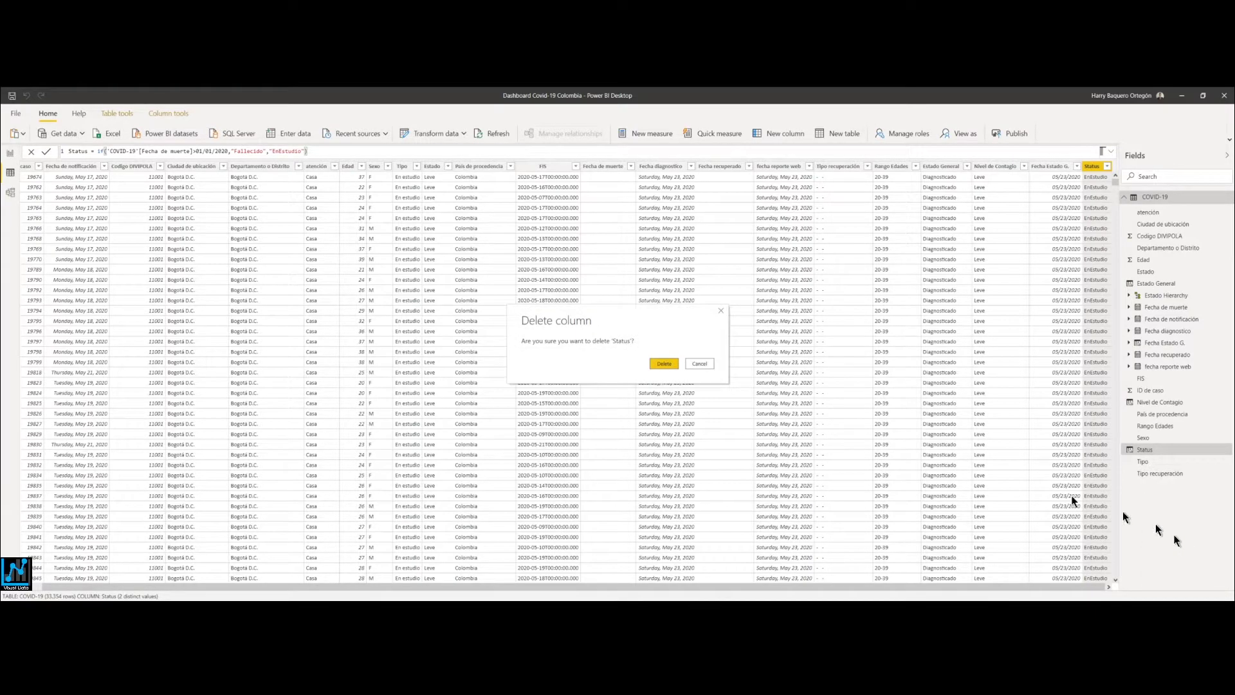
{"action": "left_click", "coordinate": [664, 364]}
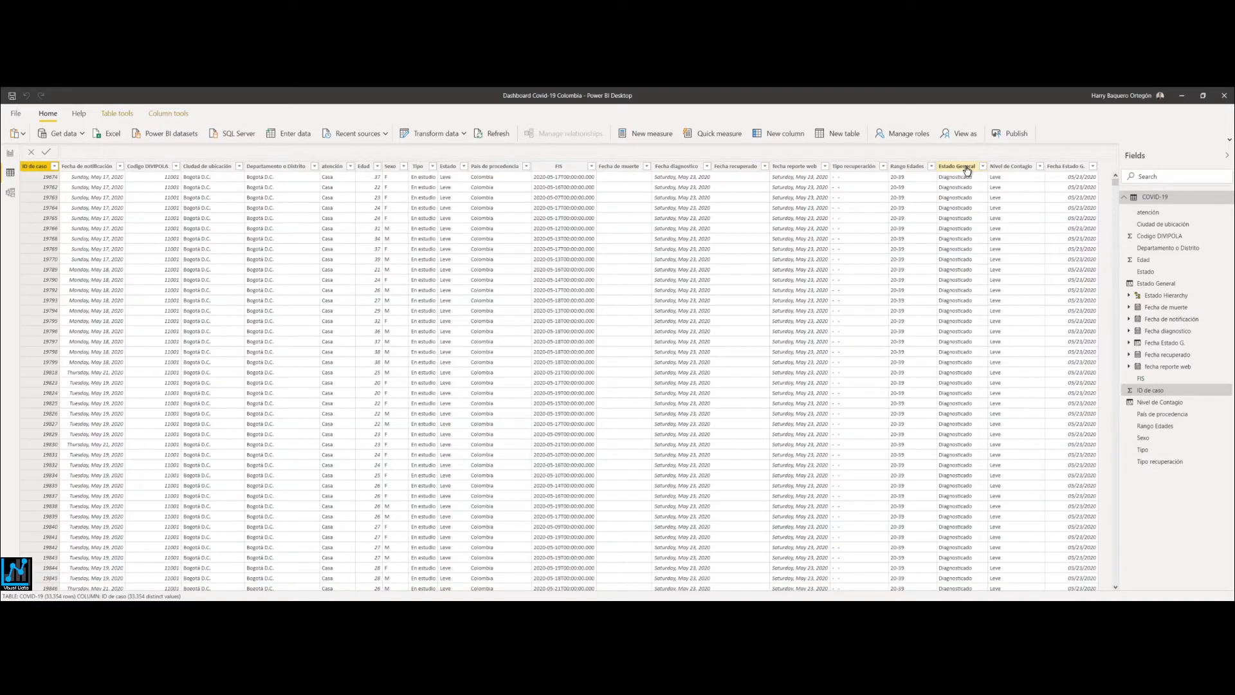
Display the formula of the Estado General column for comparison with the nested draft.
{"action": "left_click", "coordinate": [966, 168]}
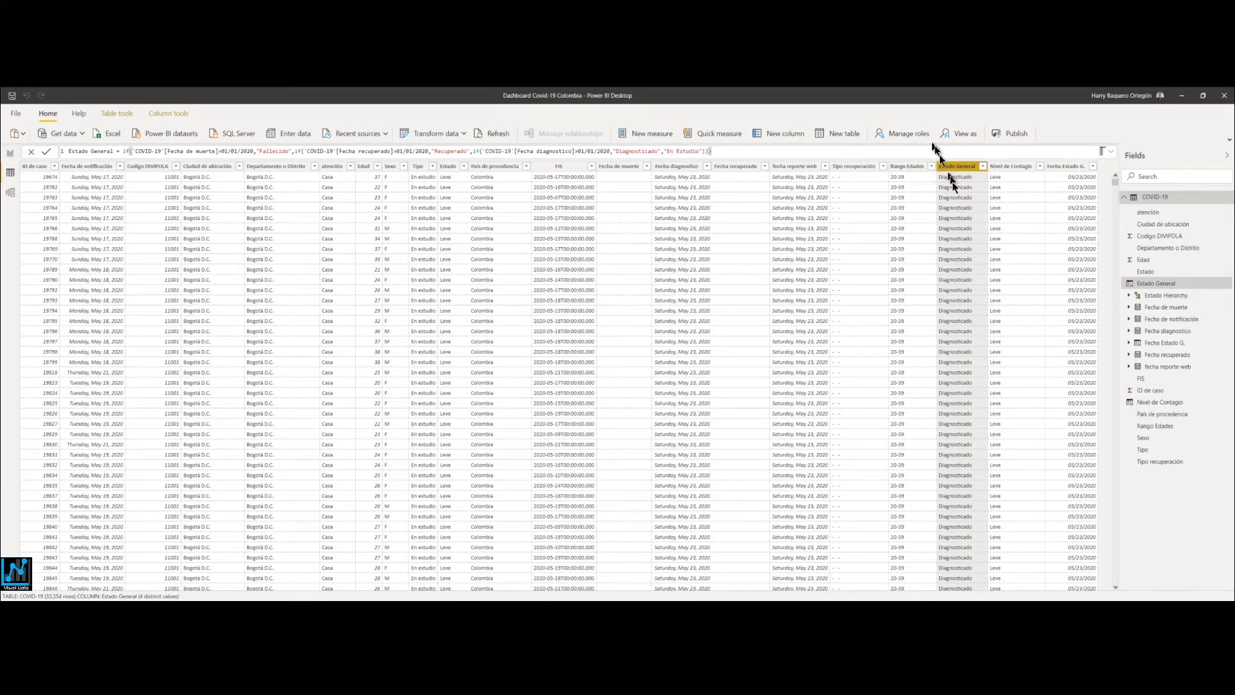
Display the formula of the Nivel de Contagio column and review its nested conditions up to the 'COVID-19'[Estado] argument.
{"action": "left_click", "coordinate": [1013, 172]}
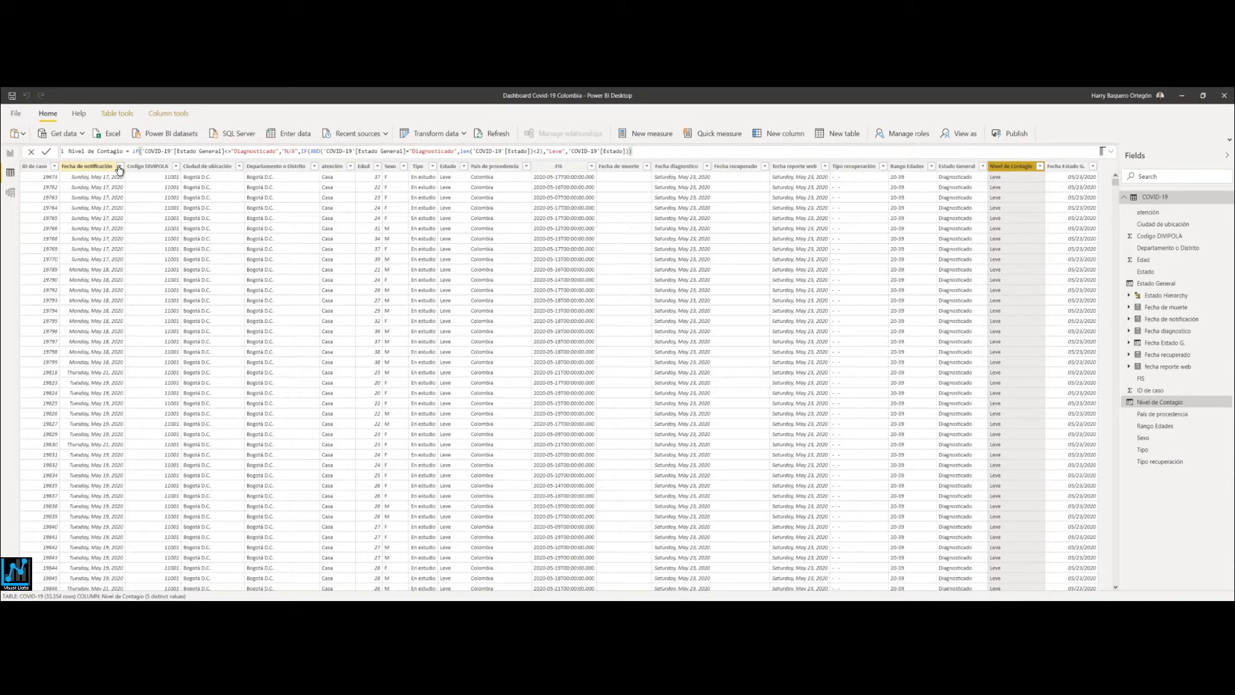
{"action": "left_click", "coordinate": [1226, 203]}
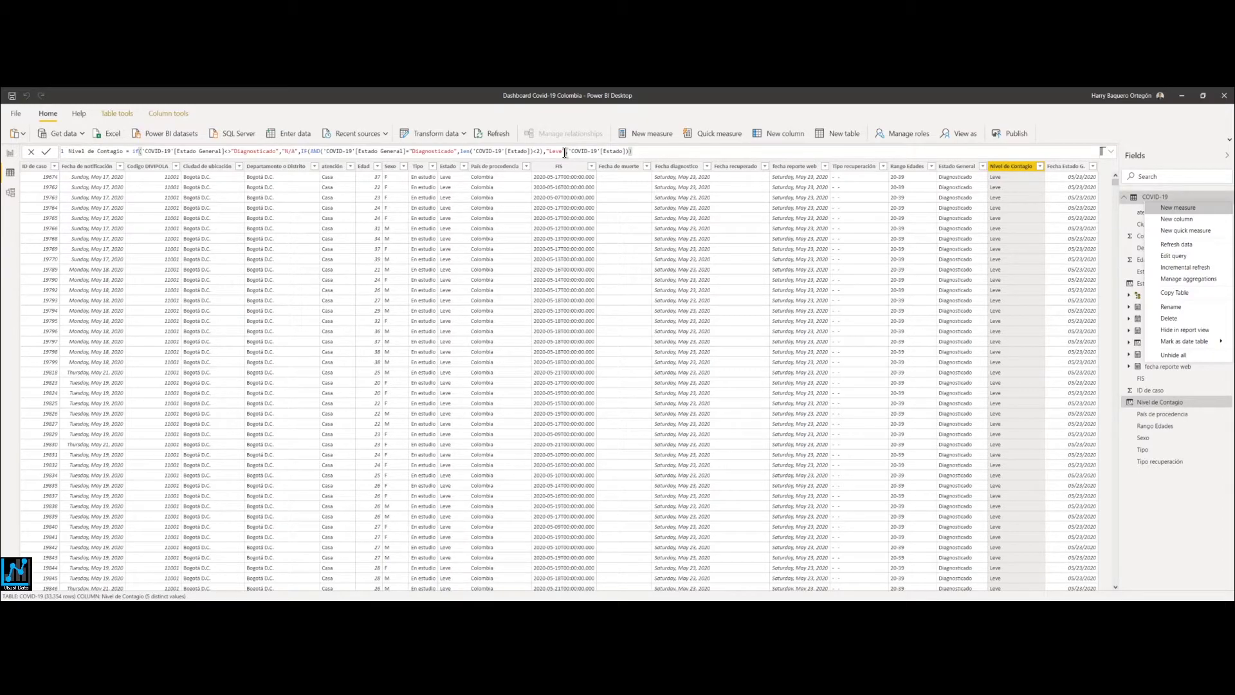
{"action": "double_click", "coordinate": [608, 152]}
{"action": "left_click", "coordinate": [608, 152]}
Display the formula of the Fecha Estado G. column and highlight its TODAY() argument.
{"action": "left_click", "coordinate": [1067, 169]}
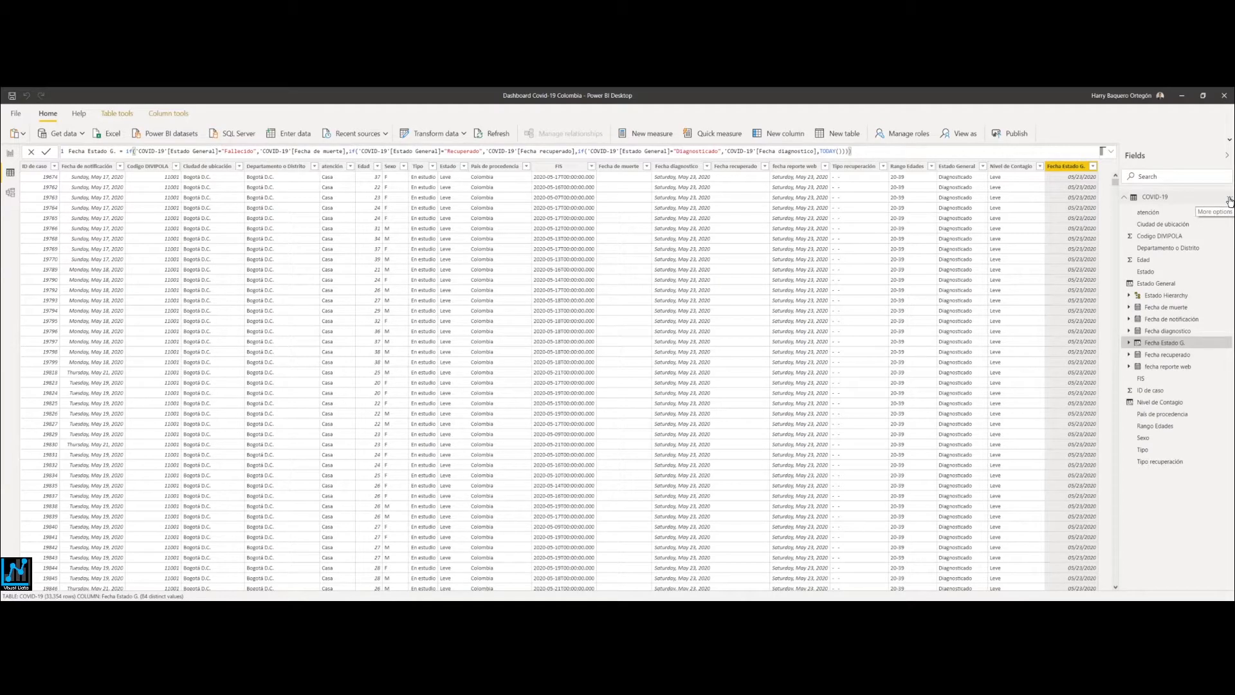
{"action": "left_click", "coordinate": [1229, 202]}
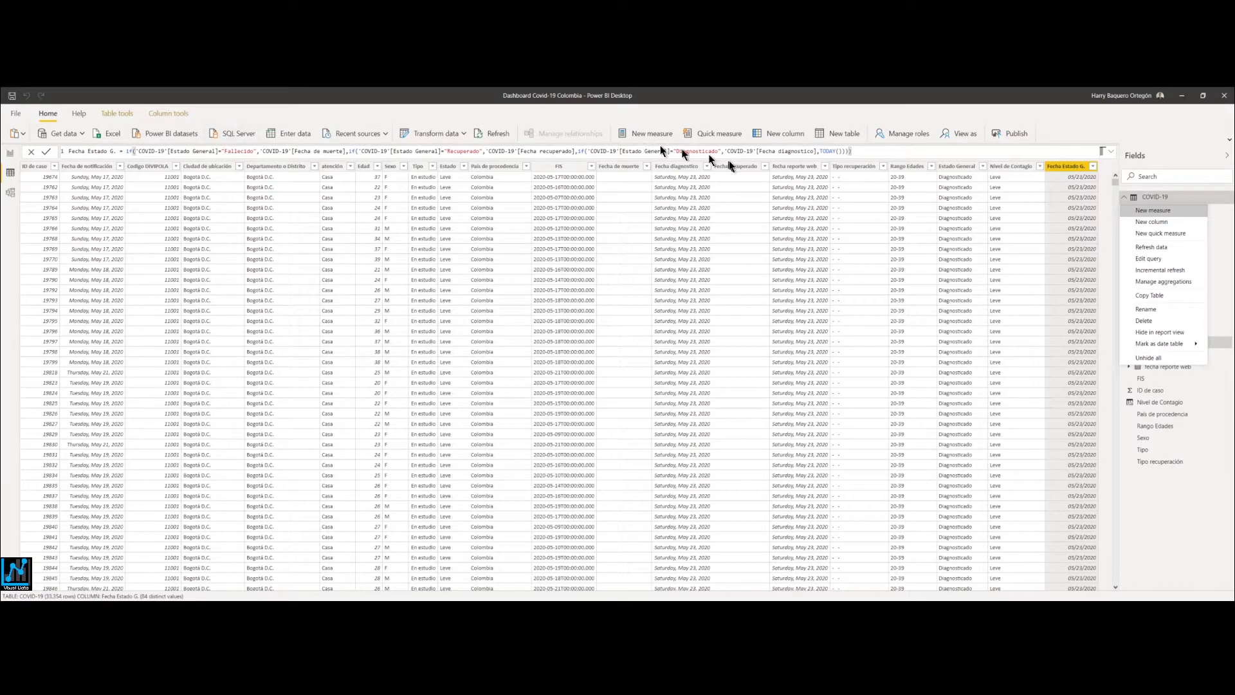
{"action": "left_click", "coordinate": [846, 152]}
{"action": "left_click_drag", "start_coordinate": [840, 150], "coordinate": [819, 151]}
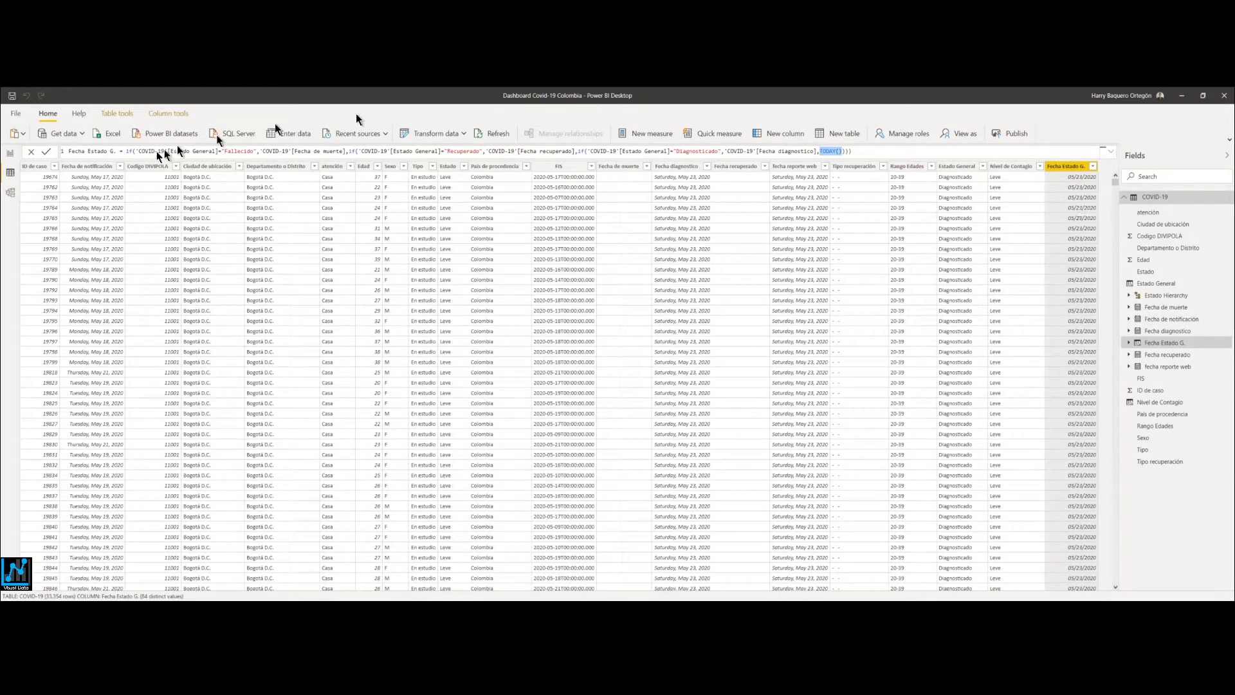
Look at the Fecha de notificación and Fecha diagnostico columns, and highlight today()-'COVID-19'[Fecha de notificación] in the Tiempo para Diagn. formula.
{"action": "left_click", "coordinate": [96, 167]}
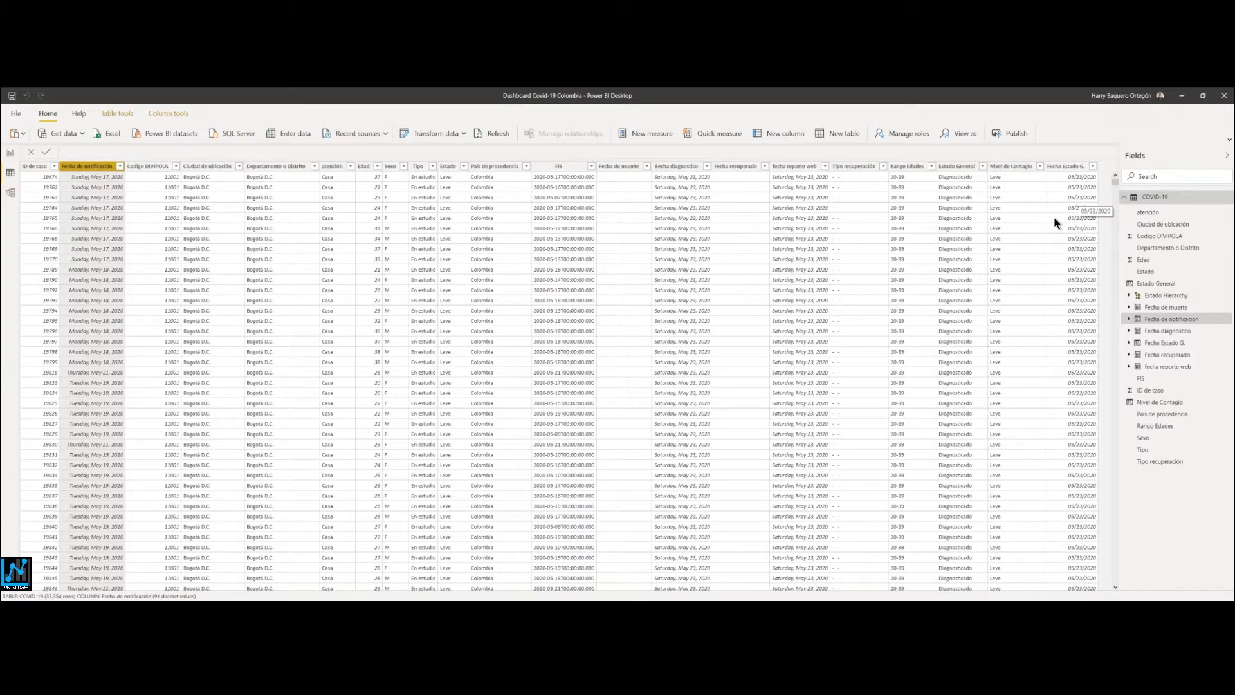
{"action": "left_click", "coordinate": [692, 169]}
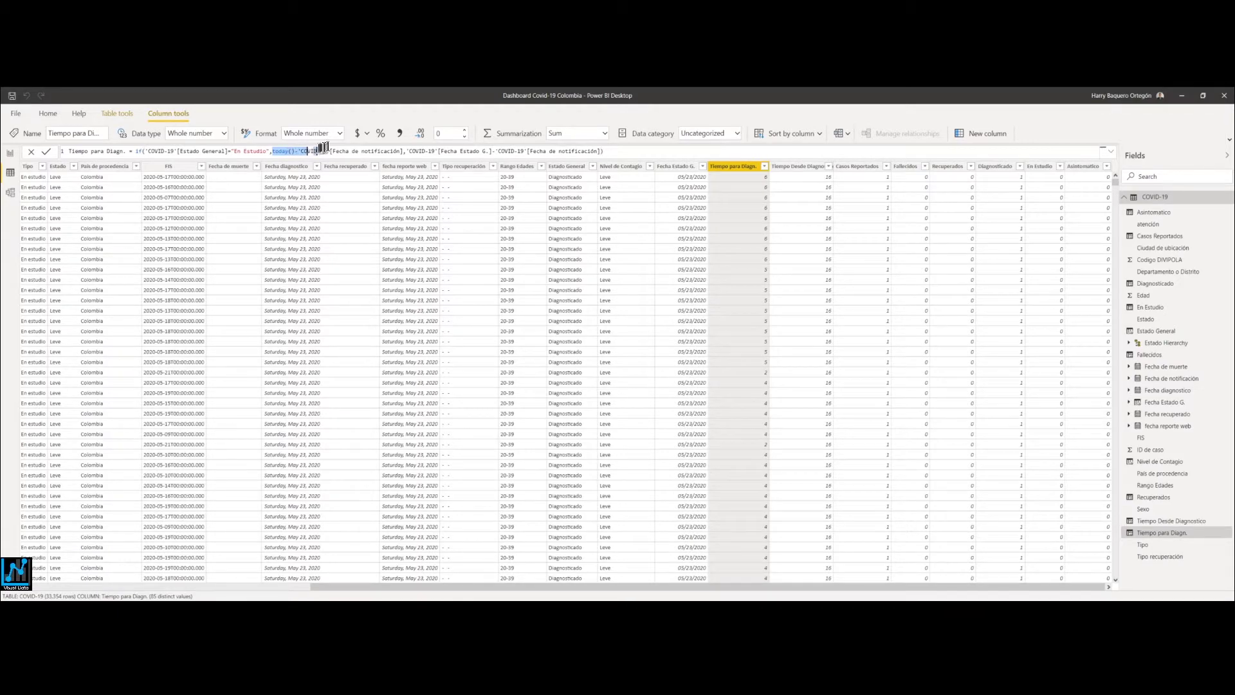
{"action": "key", "text": "shift+Home"}
{"action": "left_click_drag", "start_coordinate": [272, 151], "coordinate": [405, 151]}
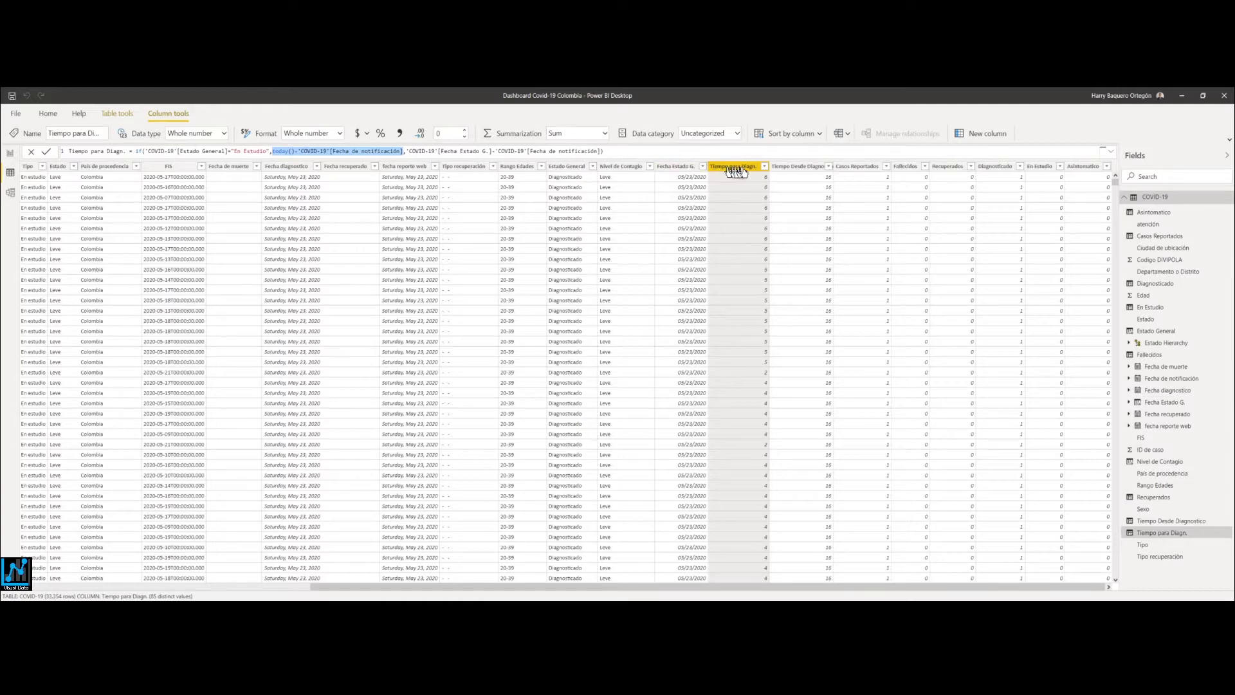
Display the Tiempo Desde Diagnostico formula, dismissing the rename dialog, and highlight its today()-'COVID-19'[Fecha diagnostico] part.
{"action": "left_click", "coordinate": [810, 170]}
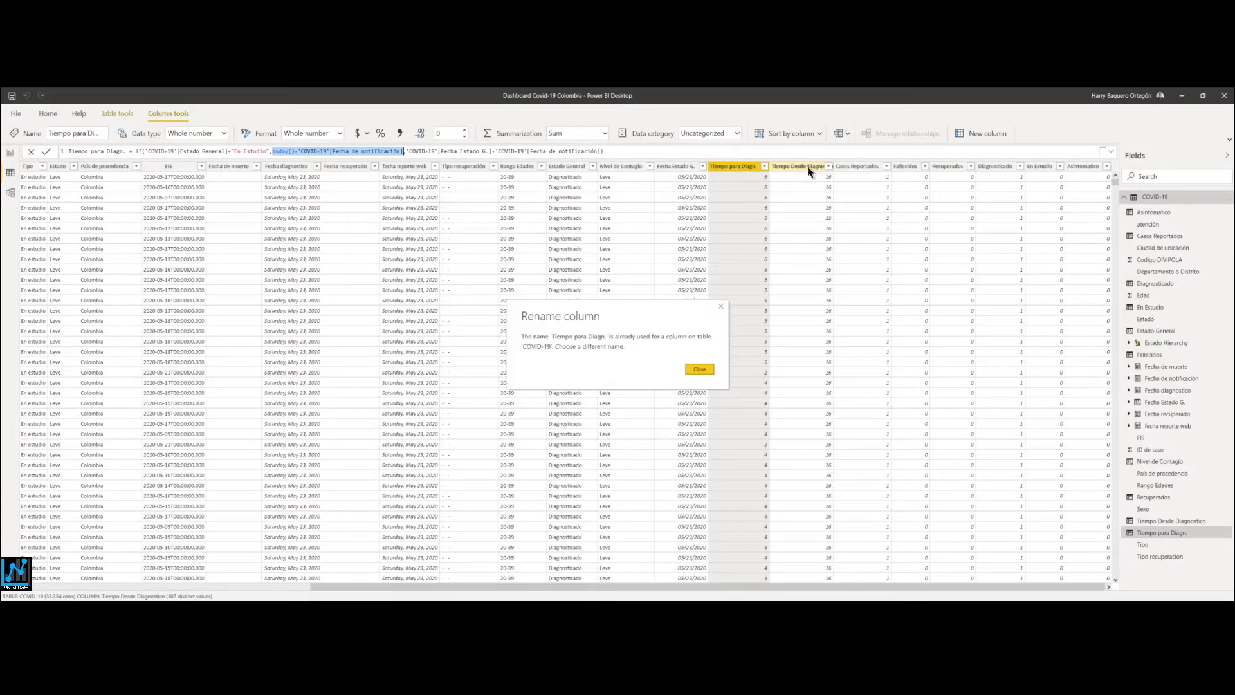
{"action": "left_click", "coordinate": [698, 370]}
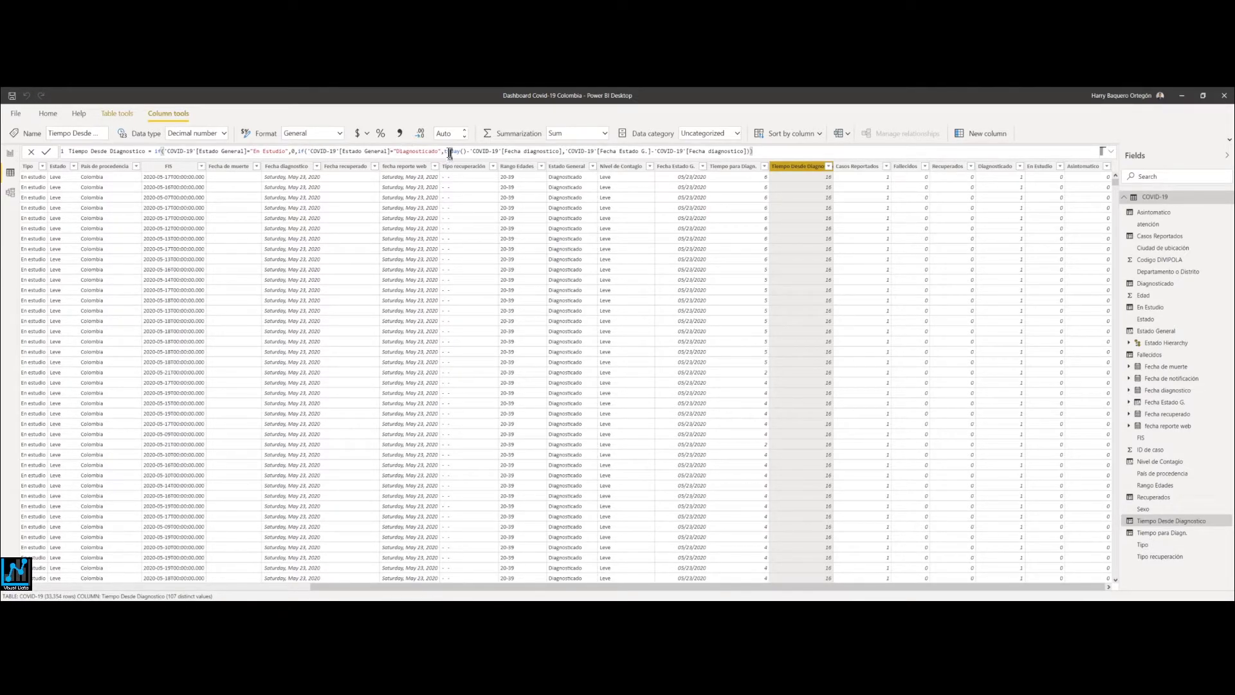
{"action": "left_click_drag", "start_coordinate": [443, 151], "coordinate": [561, 151]}
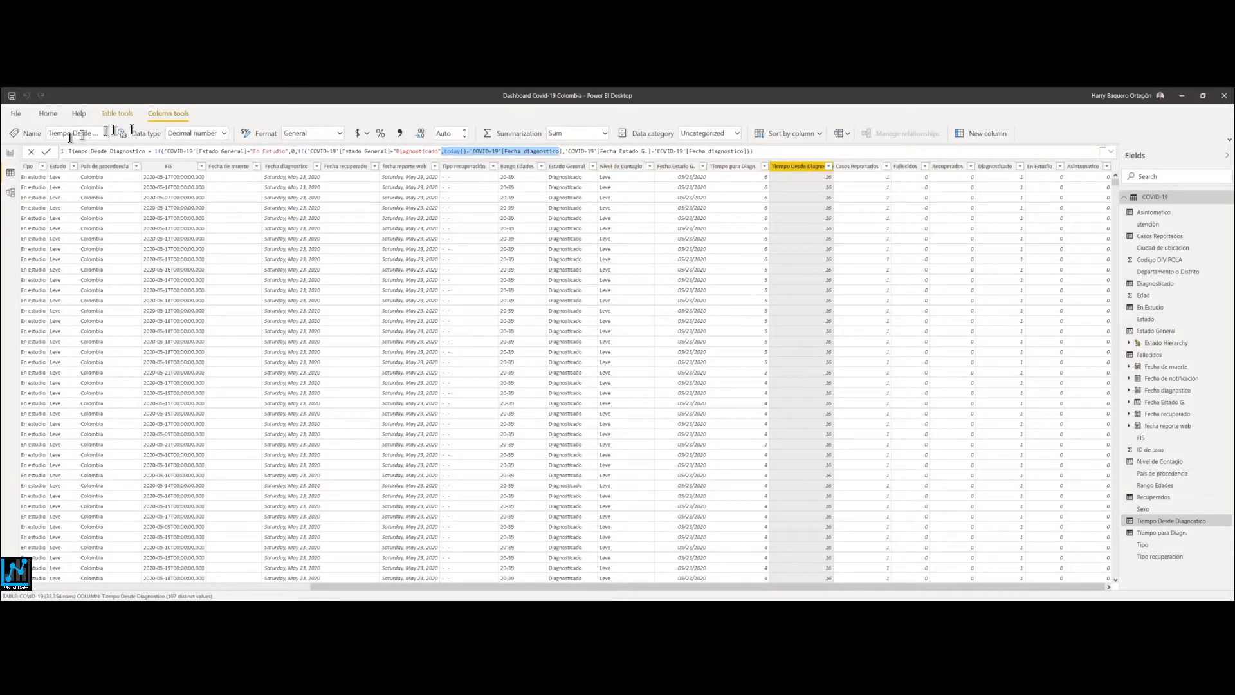
Format the Tiempo Desde Diagnostico column as Whole number and check the format options of the Tiempo para Diagn. column.
{"action": "left_click", "coordinate": [340, 133]}
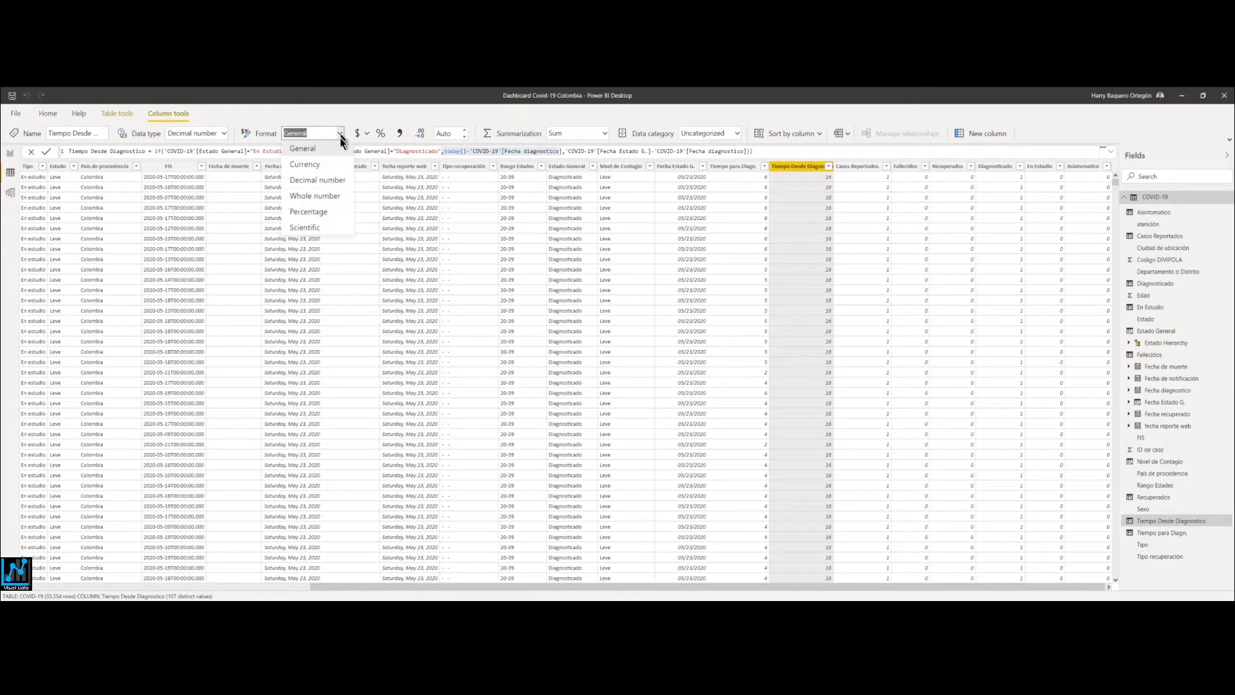
{"action": "left_click", "coordinate": [318, 195]}
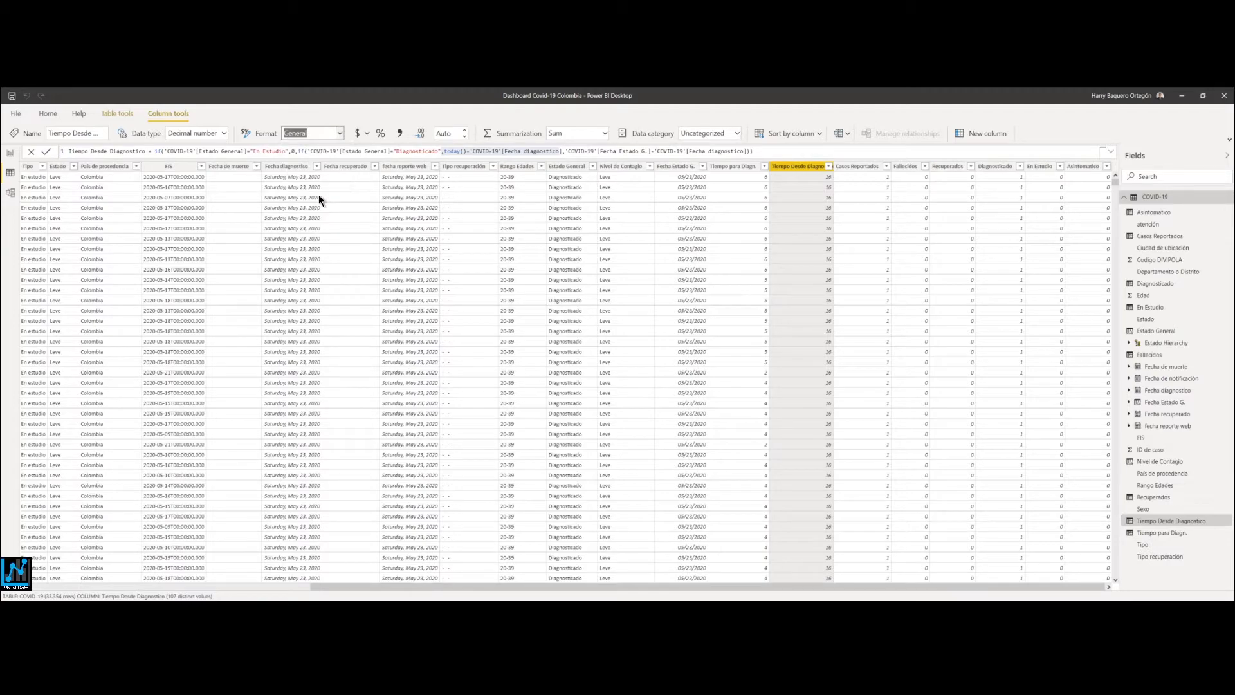
{"action": "left_click", "coordinate": [740, 167]}
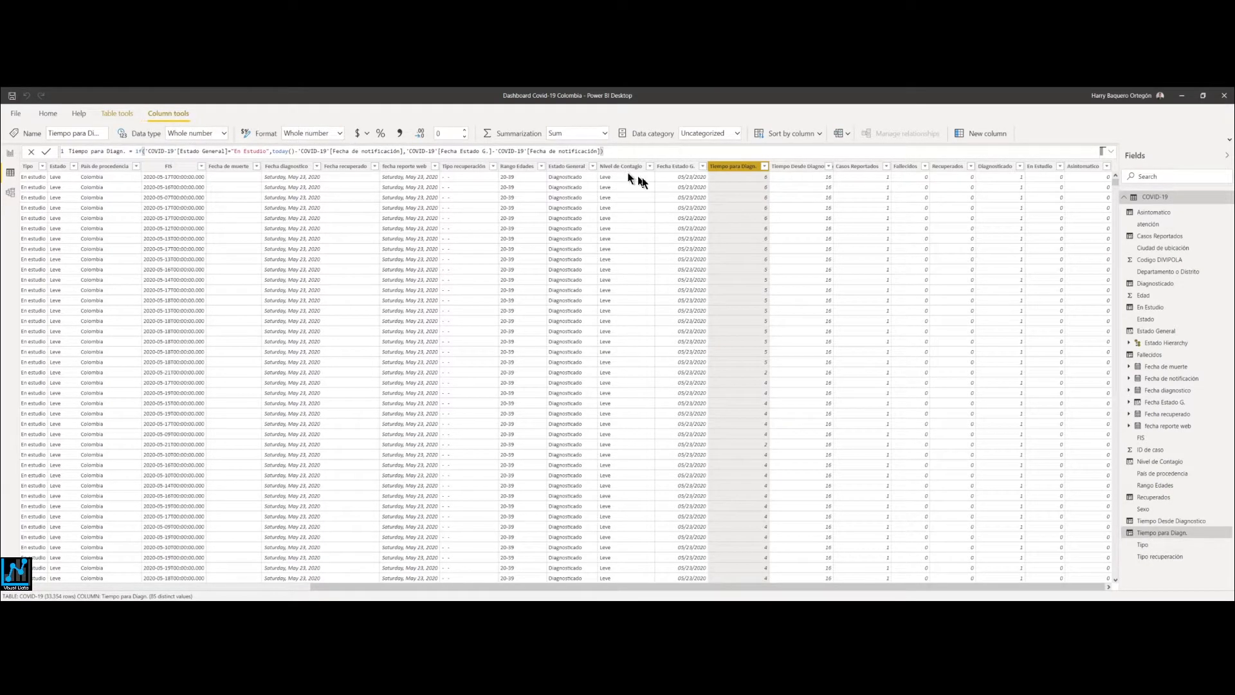
{"action": "left_click", "coordinate": [341, 132]}
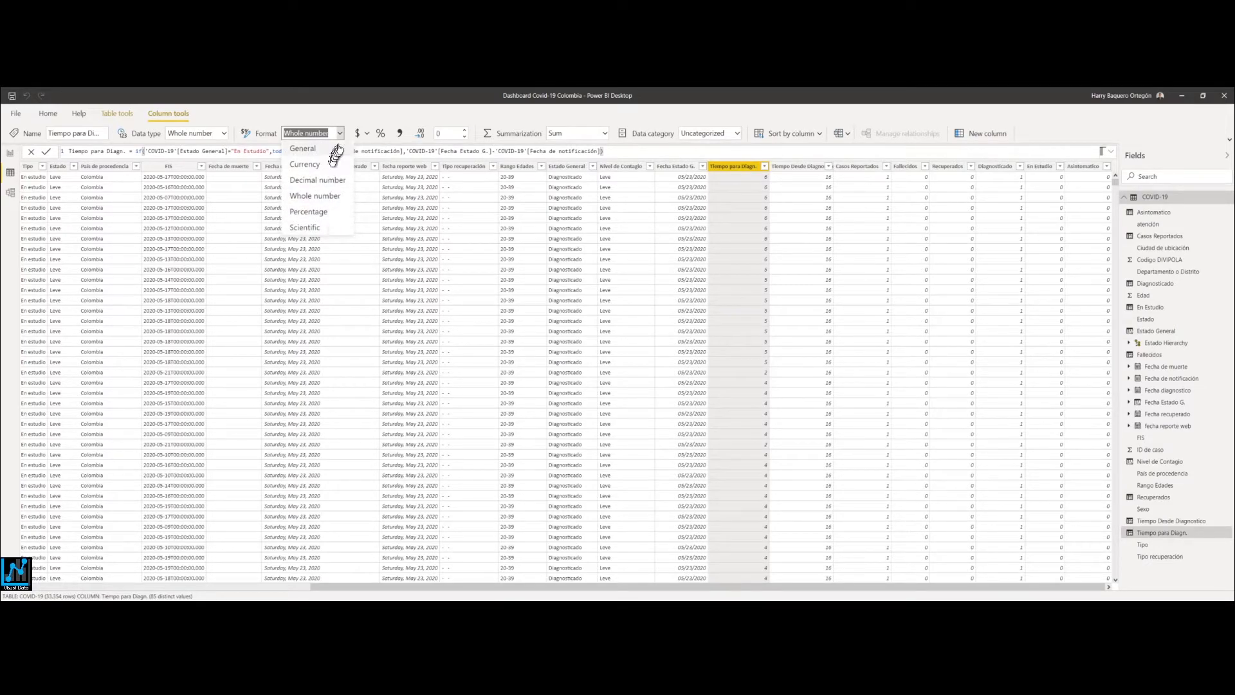
{"action": "left_click", "coordinate": [399, 124]}
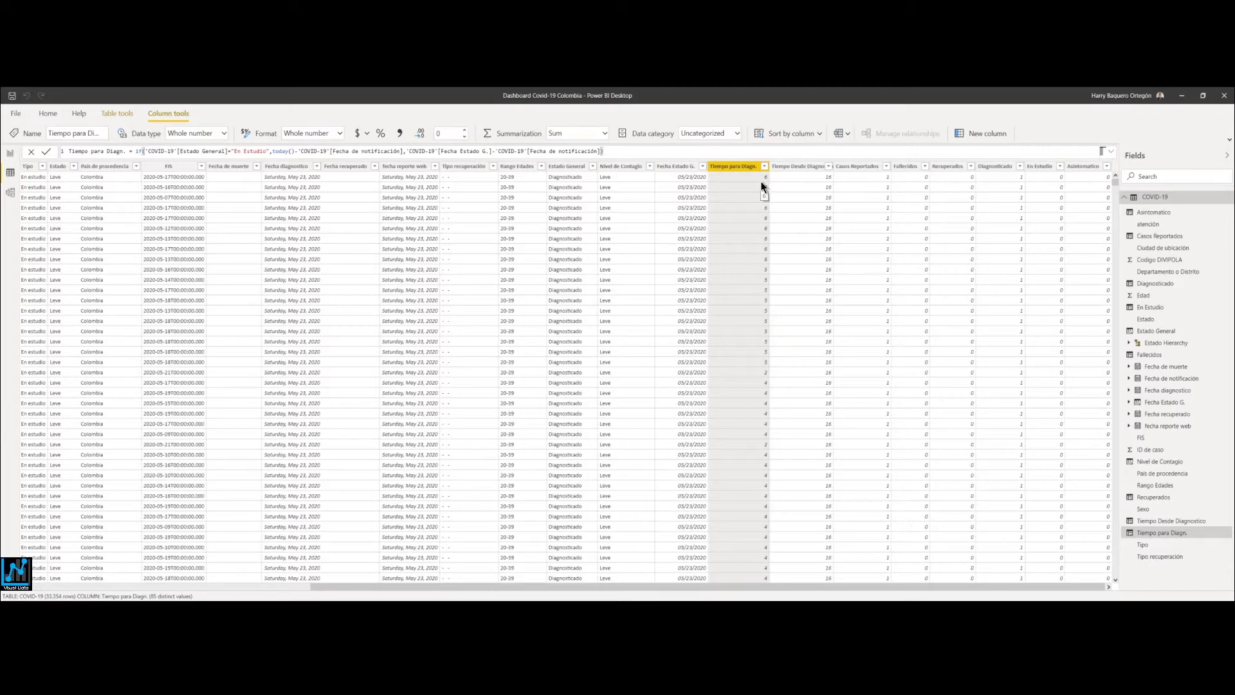
Filter the Tiempo Desde Diagnostico column to only the values -37, -29, -28, -27 and -25.
{"action": "left_click", "coordinate": [828, 170]}
{"action": "left_click", "coordinate": [829, 169]}
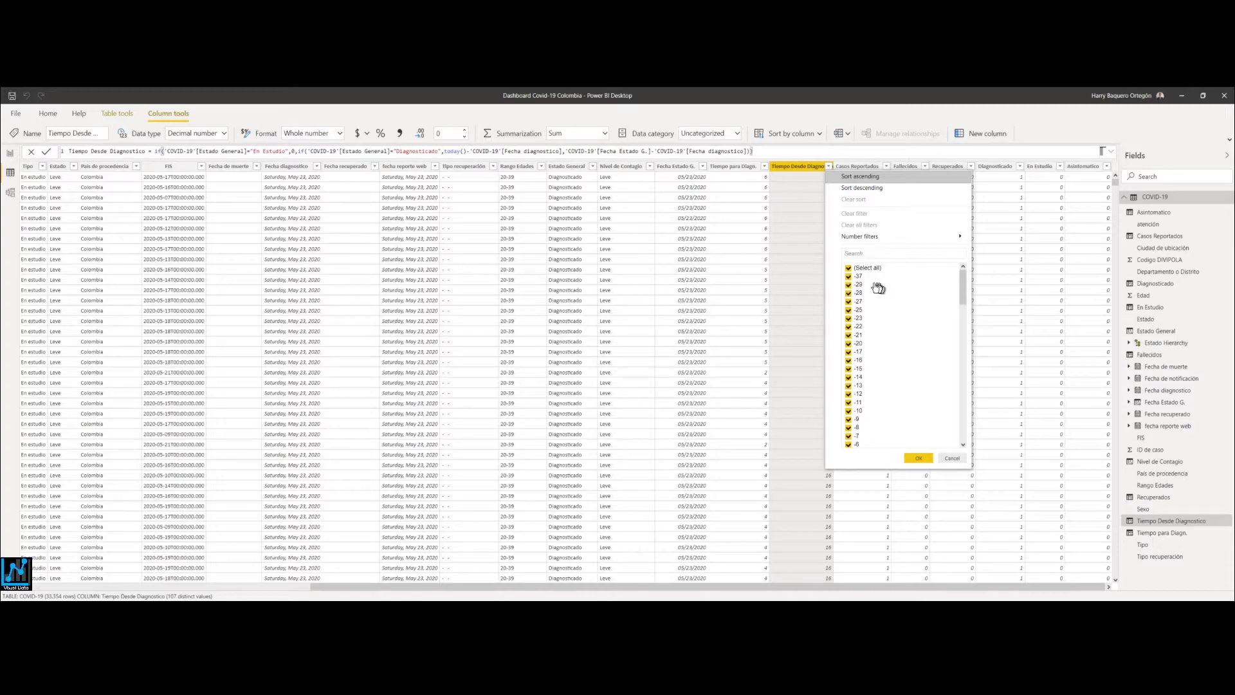
{"action": "left_click", "coordinate": [849, 269]}
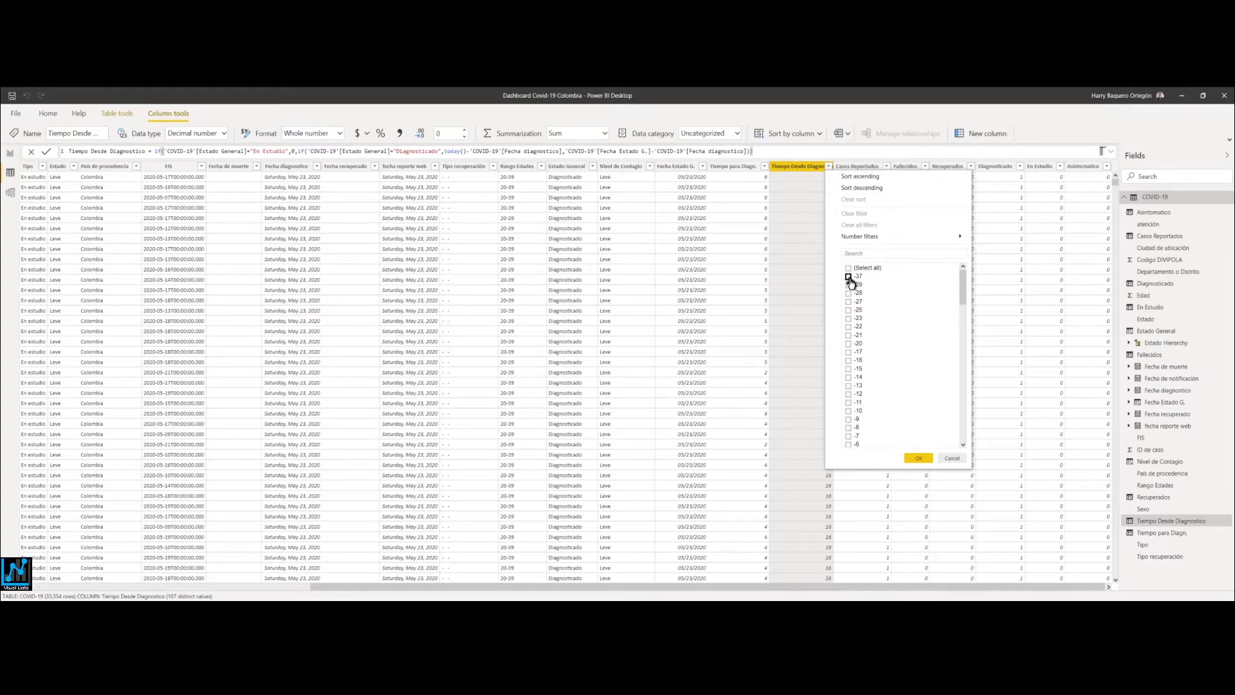
{"action": "left_click", "coordinate": [848, 277]}
{"action": "left_click", "coordinate": [849, 285]}
{"action": "left_click", "coordinate": [849, 294]}
{"action": "left_click", "coordinate": [849, 302]}
{"action": "left_click", "coordinate": [849, 310]}
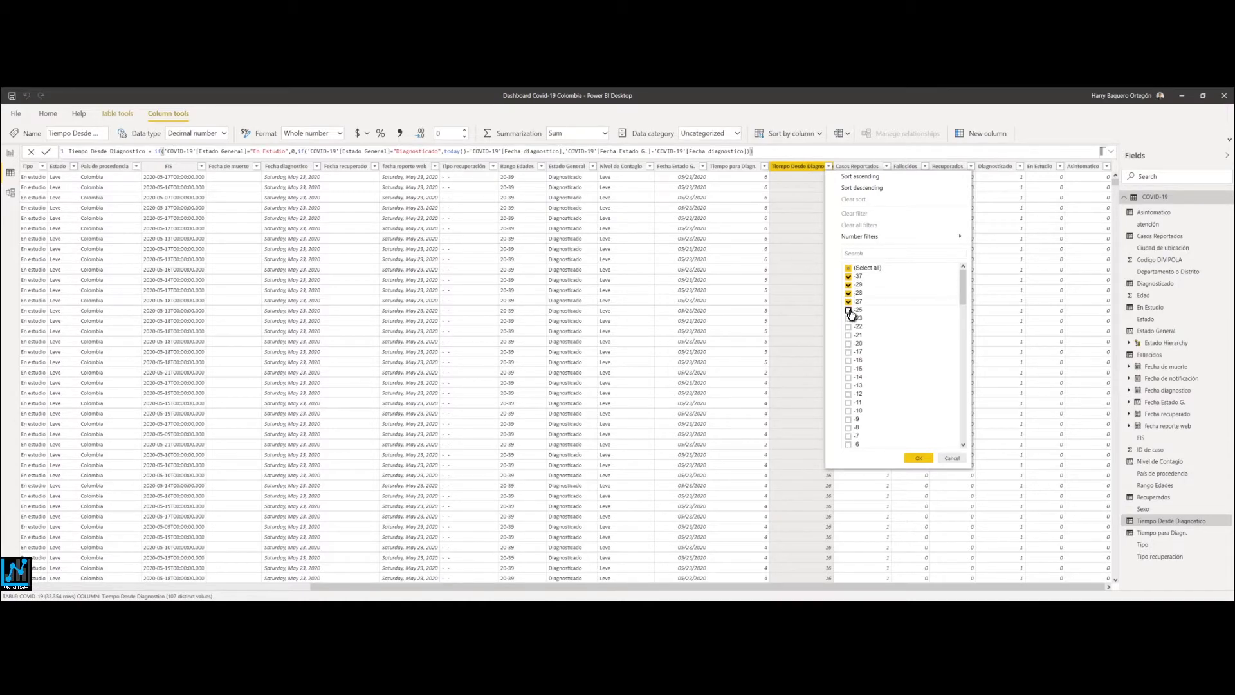
{"action": "left_click", "coordinate": [916, 457]}
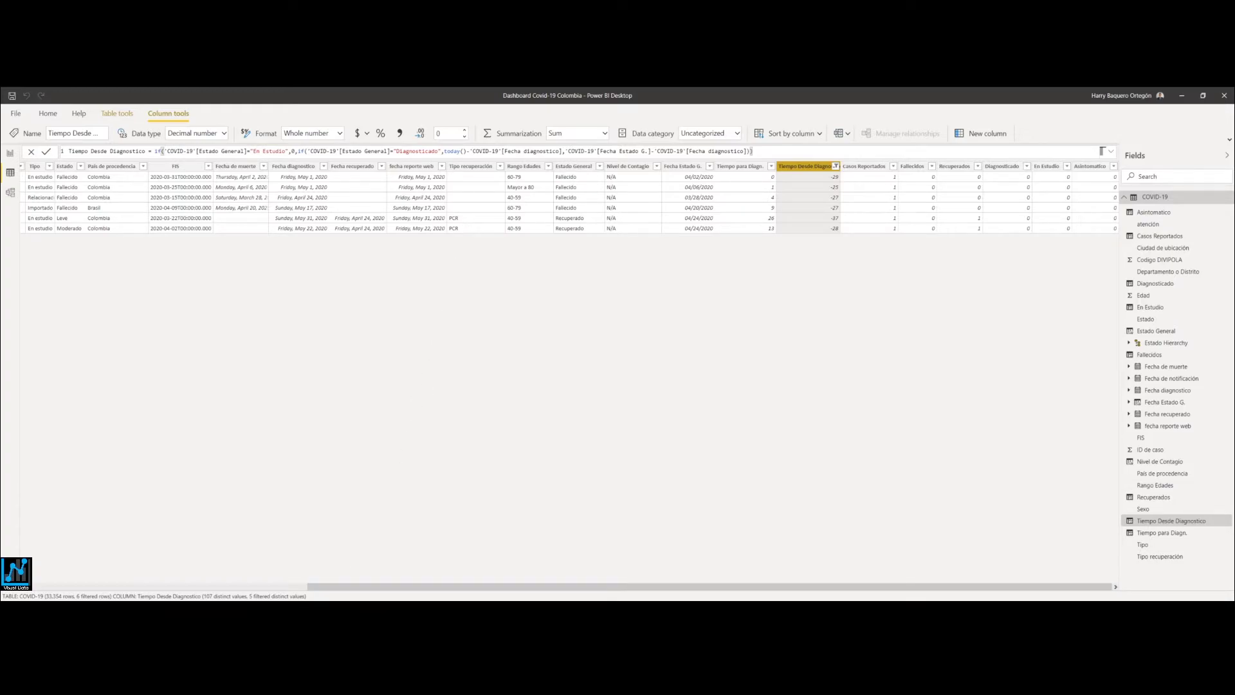
Put the Notepad draft away, examine the Coronavirus Colombia report on the Instituto Nacional de Salud website, and return to Power BI.
{"action": "key", "text": "alt+Tab"}
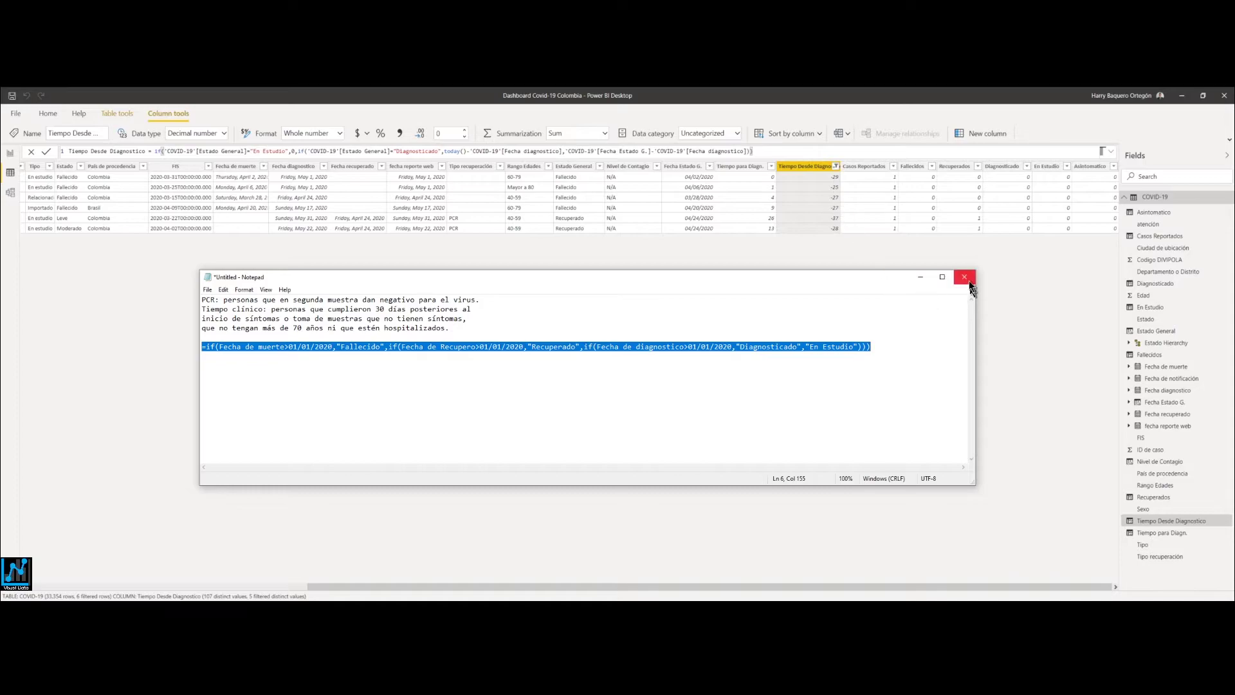
{"action": "left_click", "coordinate": [920, 281]}
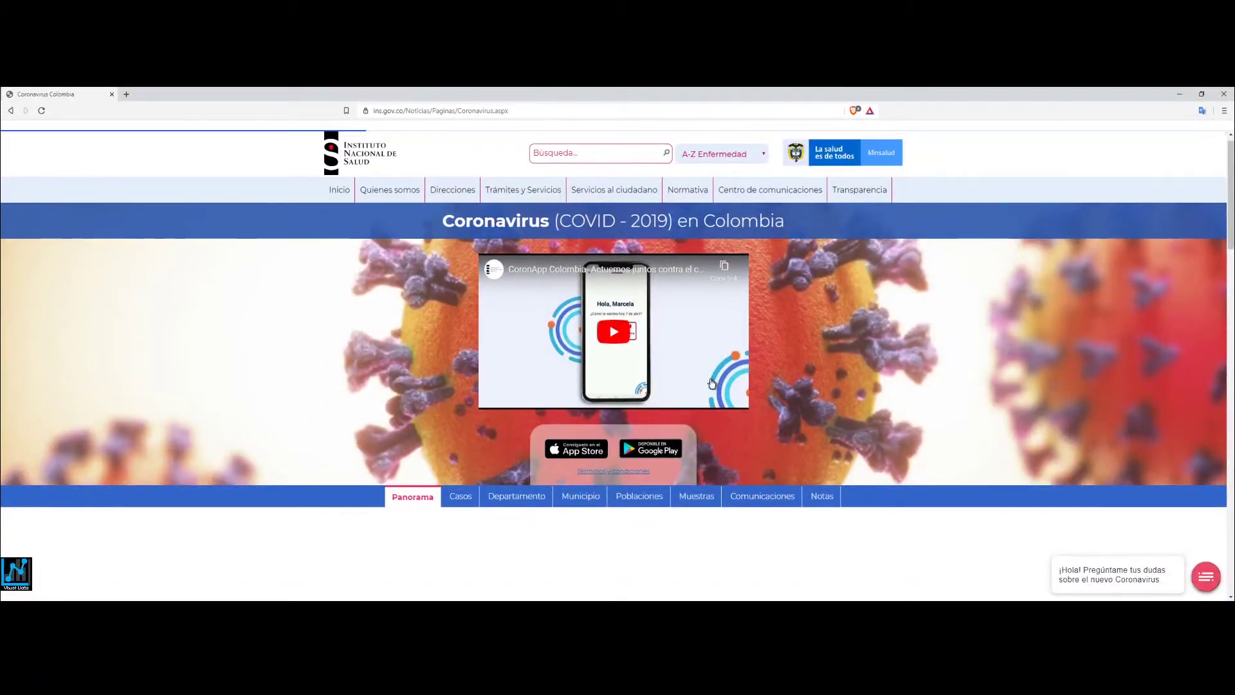
{"action": "scroll", "coordinate": [713, 385], "scroll_direction": "down", "scroll_amount": 4}
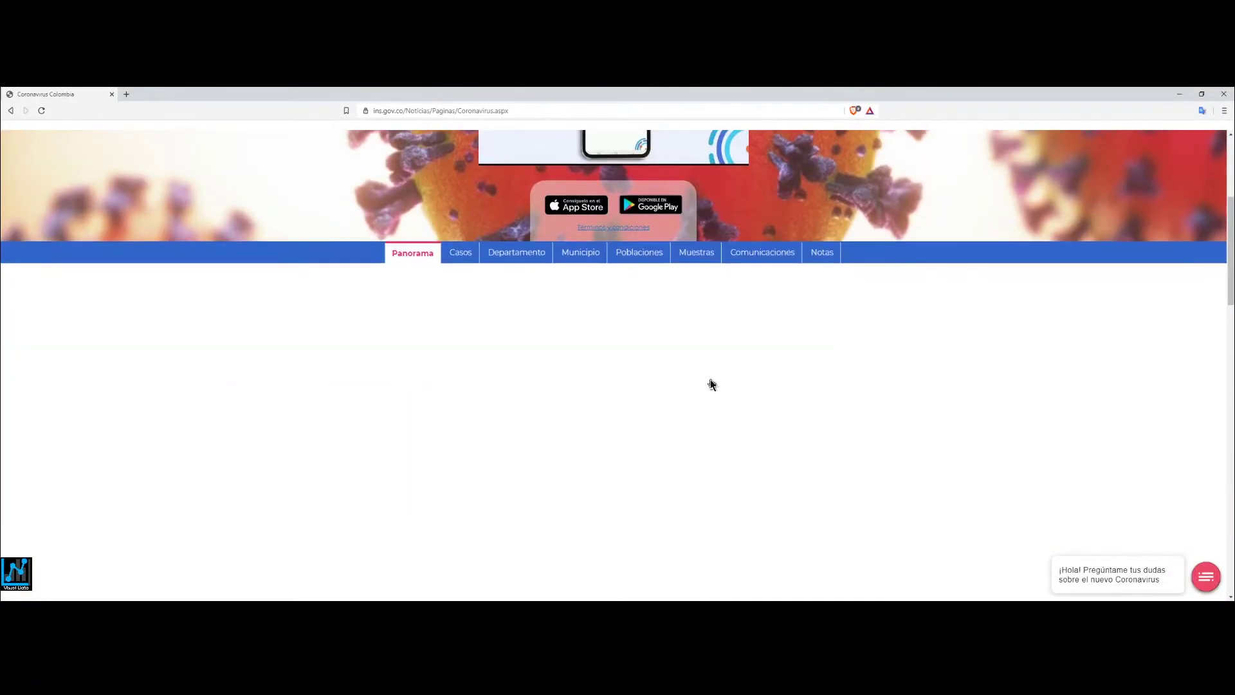
{"action": "scroll", "coordinate": [712, 385], "scroll_direction": "down", "scroll_amount": 2}
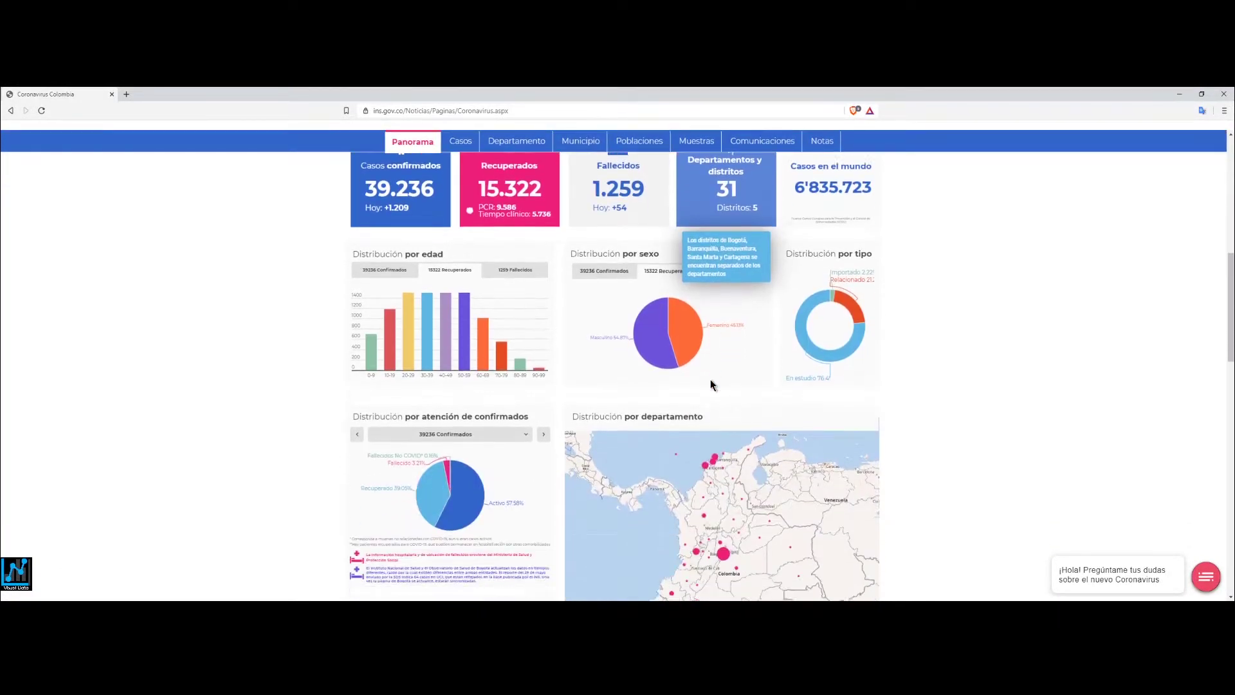
{"action": "scroll", "coordinate": [710, 384], "scroll_direction": "down", "scroll_amount": 1}
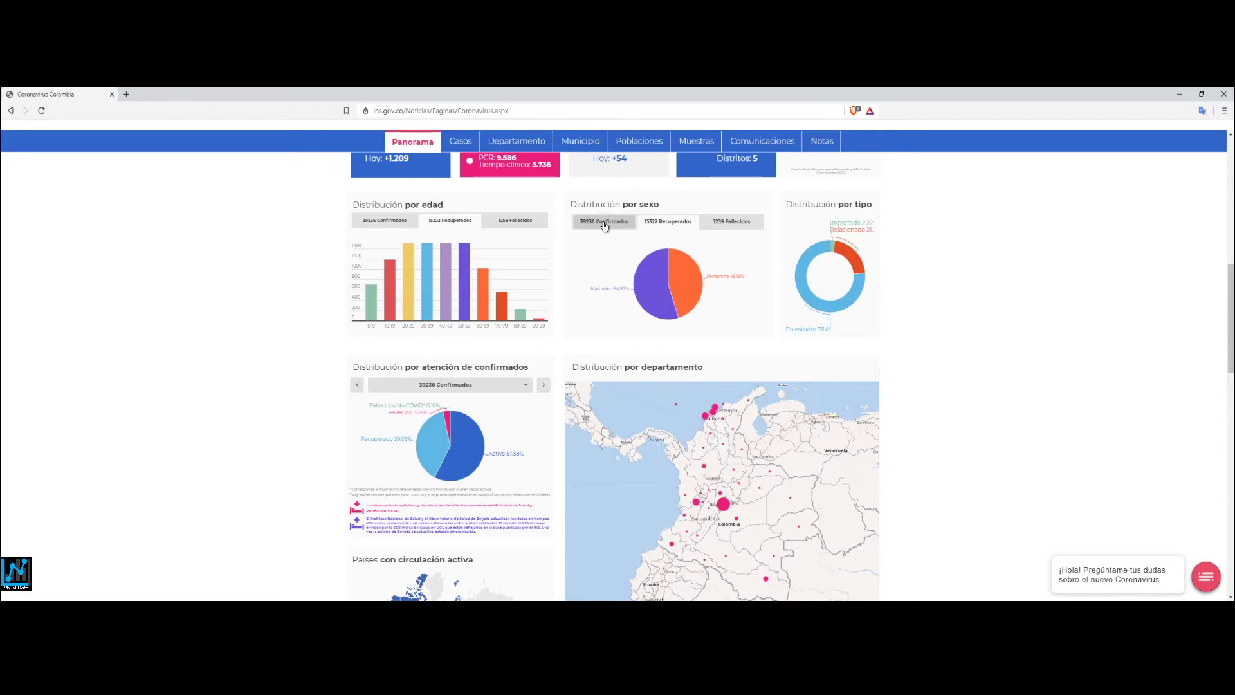
{"action": "scroll", "coordinate": [604, 225], "scroll_direction": "up", "scroll_amount": 2}
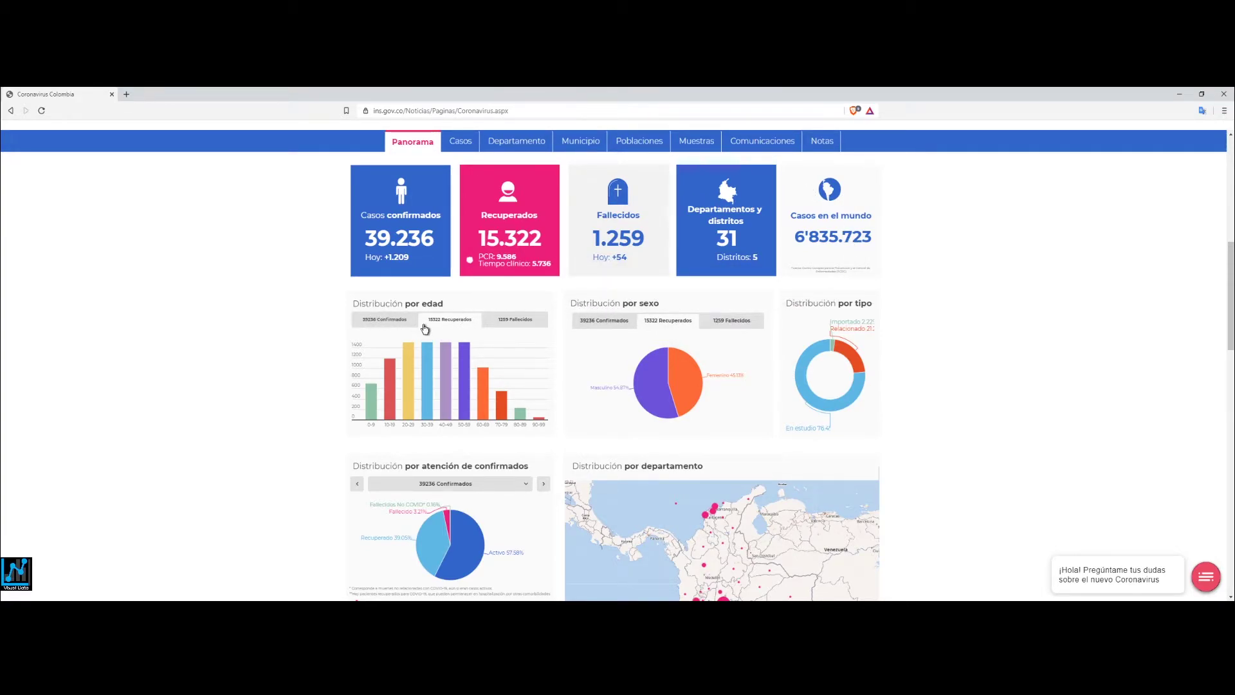
{"action": "scroll", "coordinate": [424, 329], "scroll_direction": "up", "scroll_amount": 1}
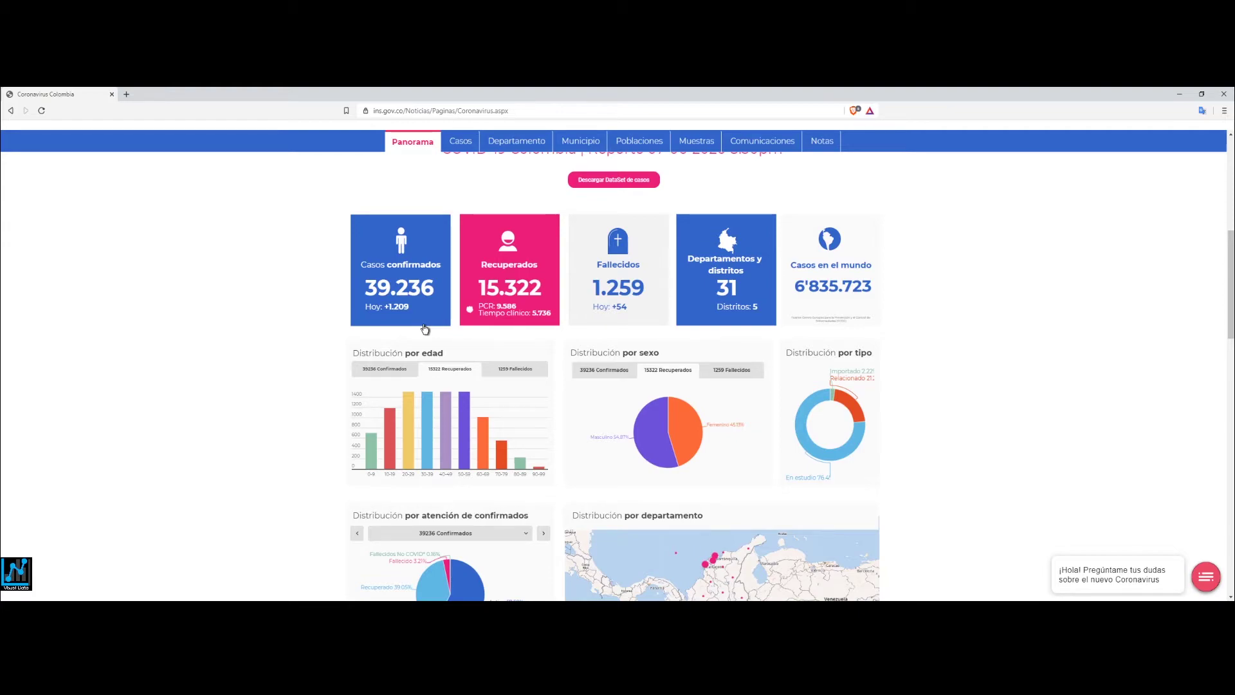
{"action": "double_click", "coordinate": [983, 93]}
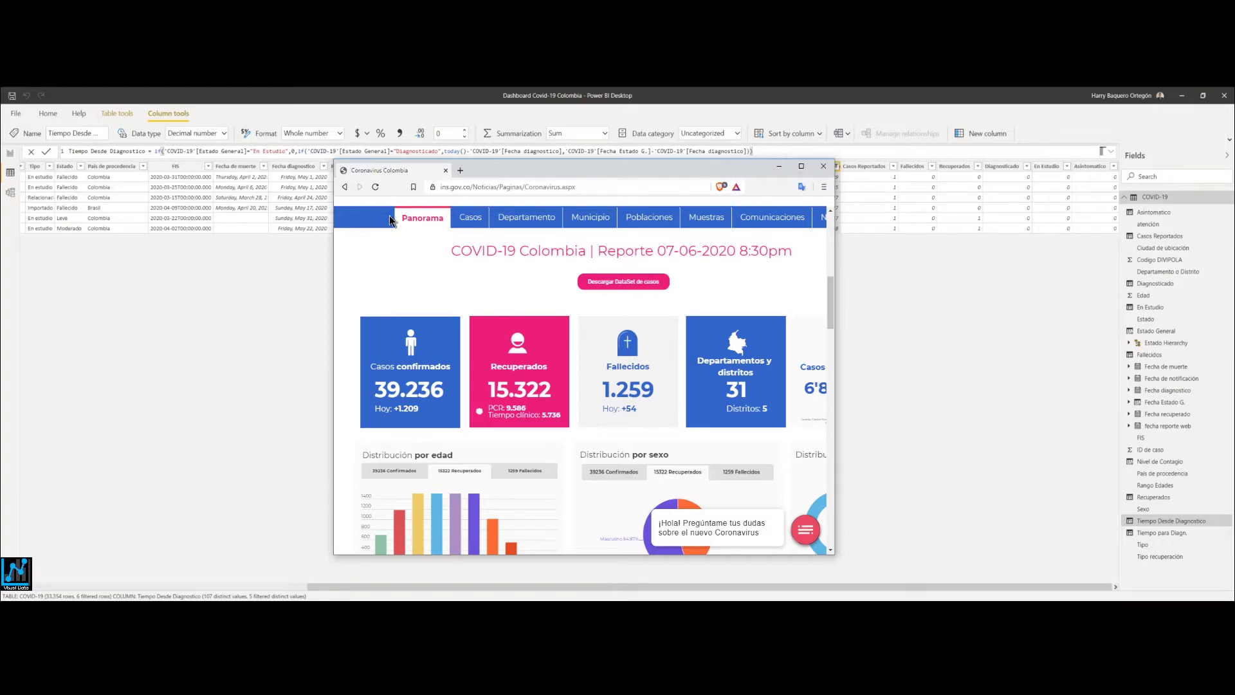
{"action": "key", "text": "super+Down"}
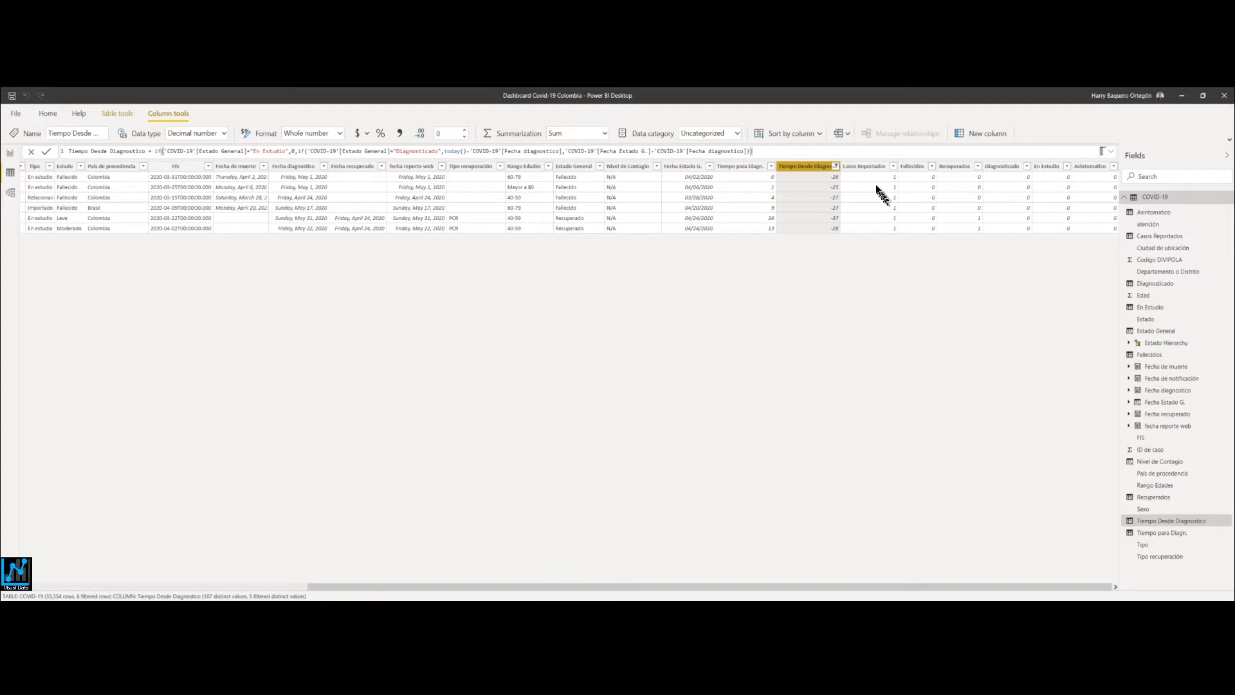
Remove the filter from the Tiempo Desde Diagnostico column by selecting all of its values again.
{"action": "left_click", "coordinate": [836, 166]}
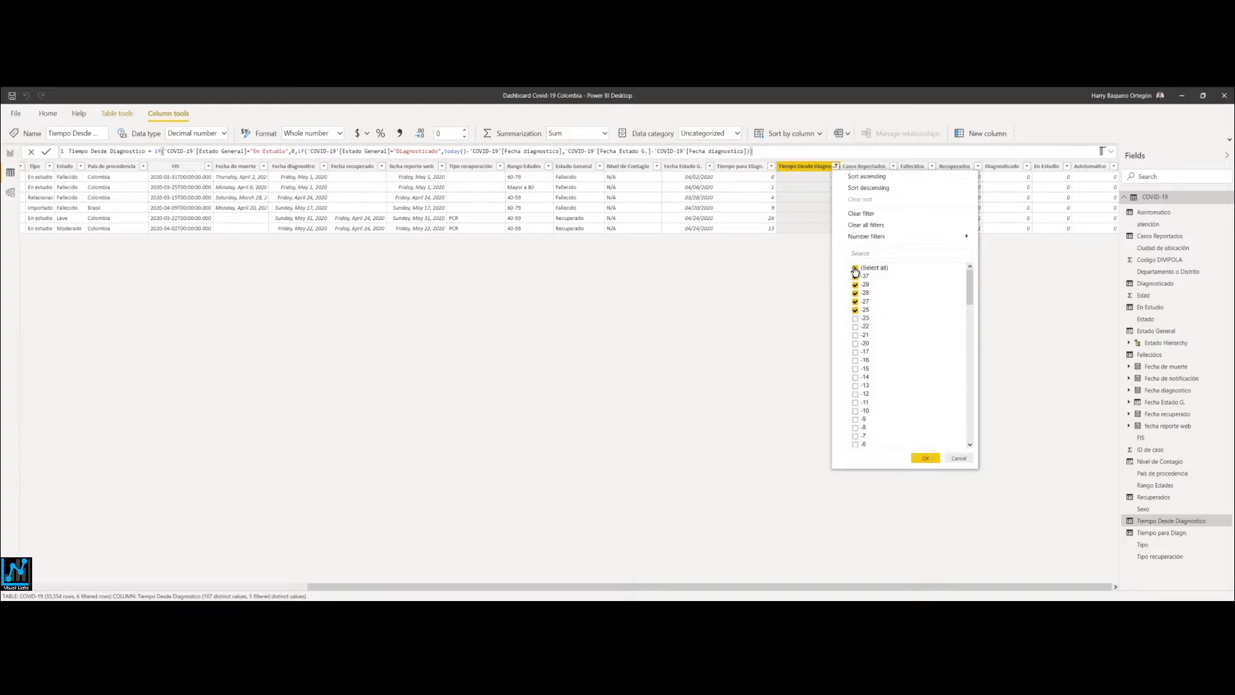
{"action": "left_click", "coordinate": [855, 268]}
{"action": "left_click", "coordinate": [925, 458]}
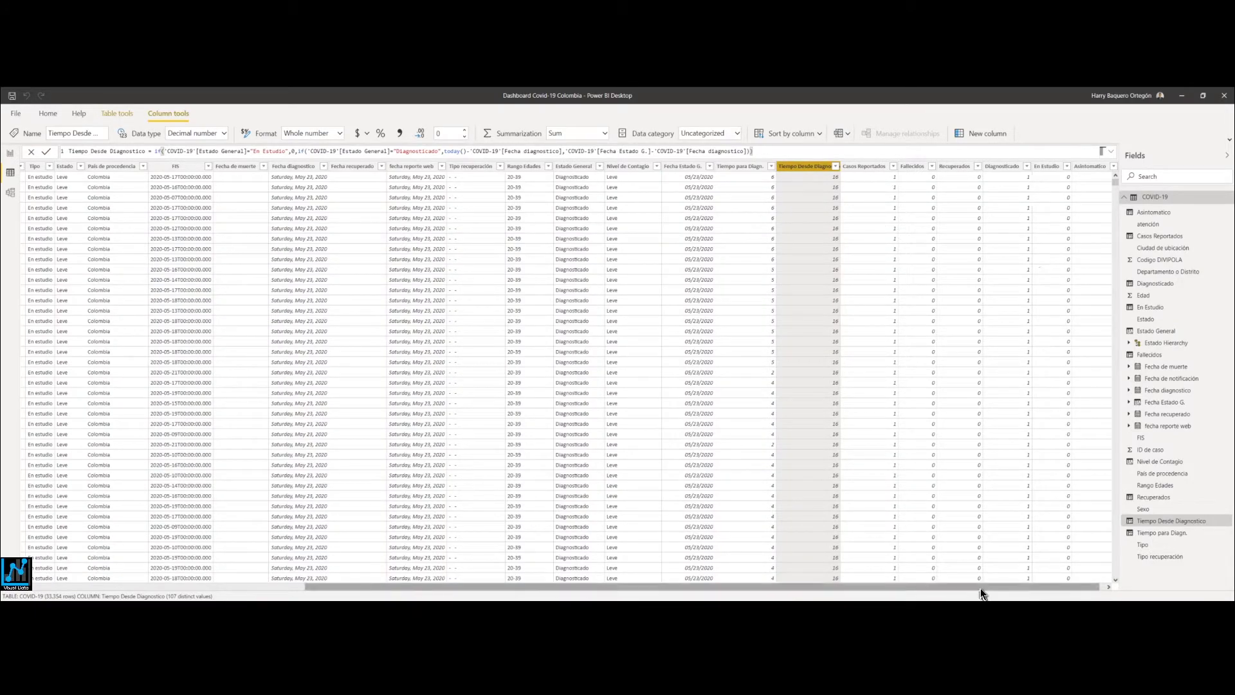
{"action": "left_click_drag", "start_coordinate": [1026, 588], "coordinate": [1032, 589]}
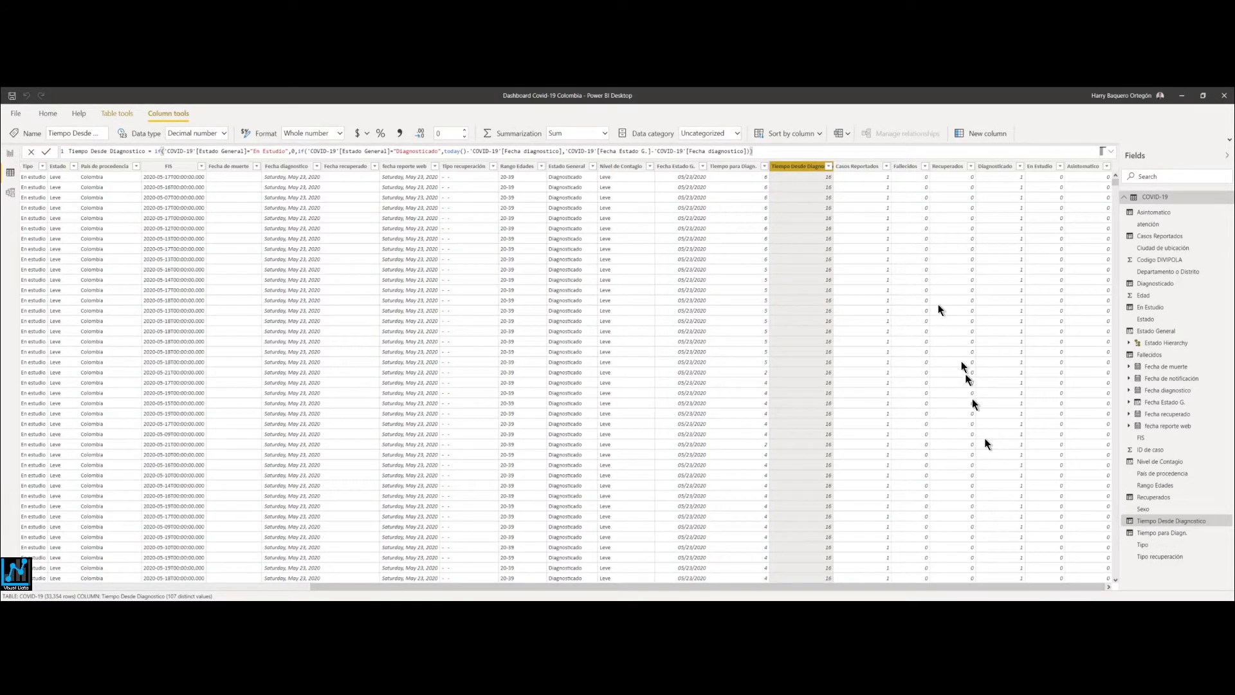
Review the formulas of the Casos Reportados and Asintomatico columns, and switch to the report page.
{"action": "left_click", "coordinate": [877, 169]}
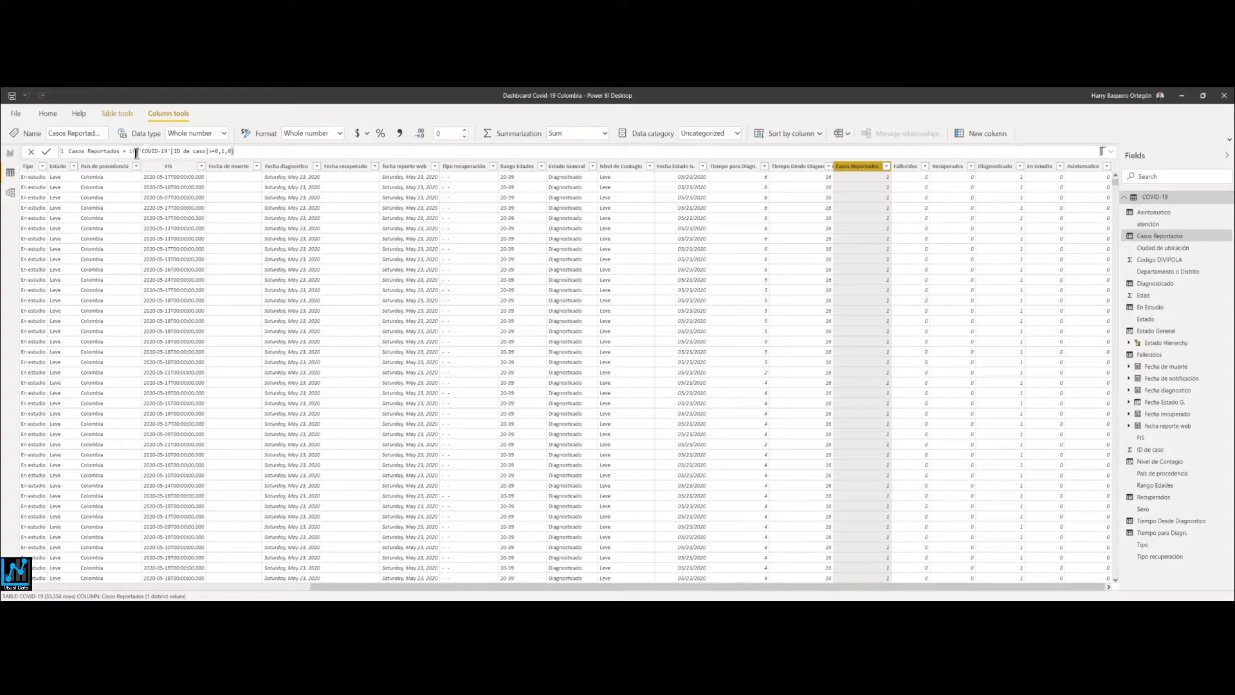
{"action": "left_click", "coordinate": [210, 152]}
{"action": "type", "text": ">"}
{"action": "type", "text": "0)"}
{"action": "left_click", "coordinate": [1084, 169]}
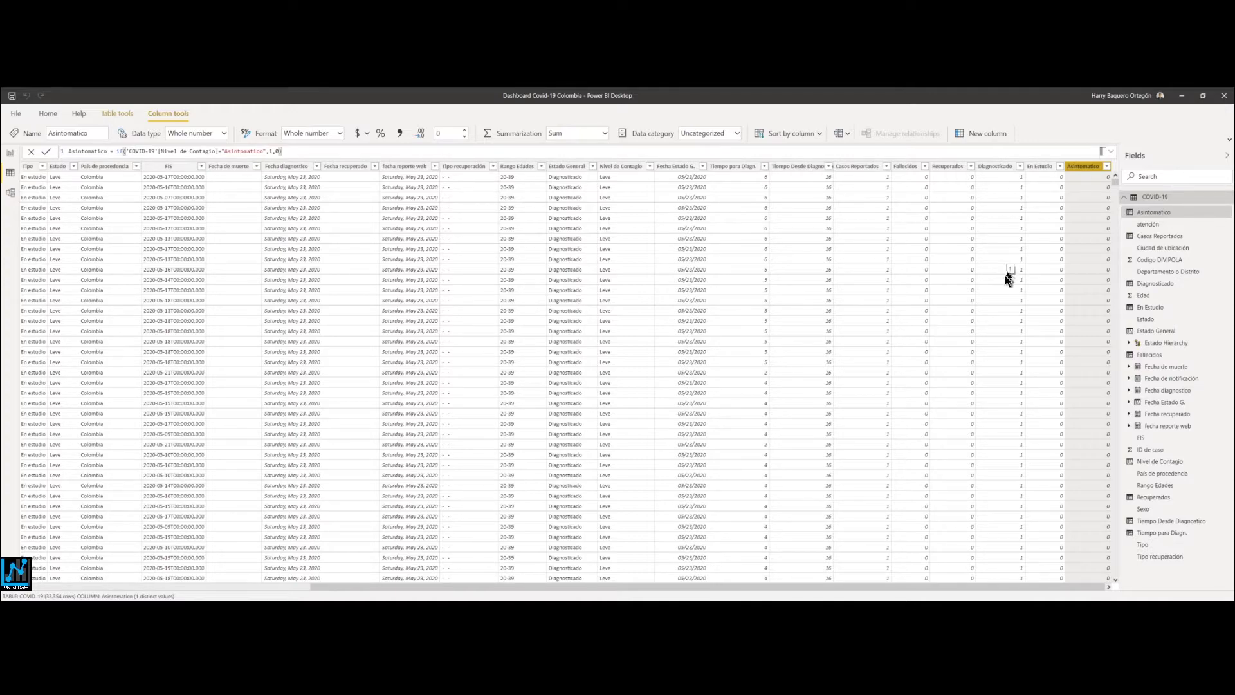
{"action": "left_click", "coordinate": [11, 156]}
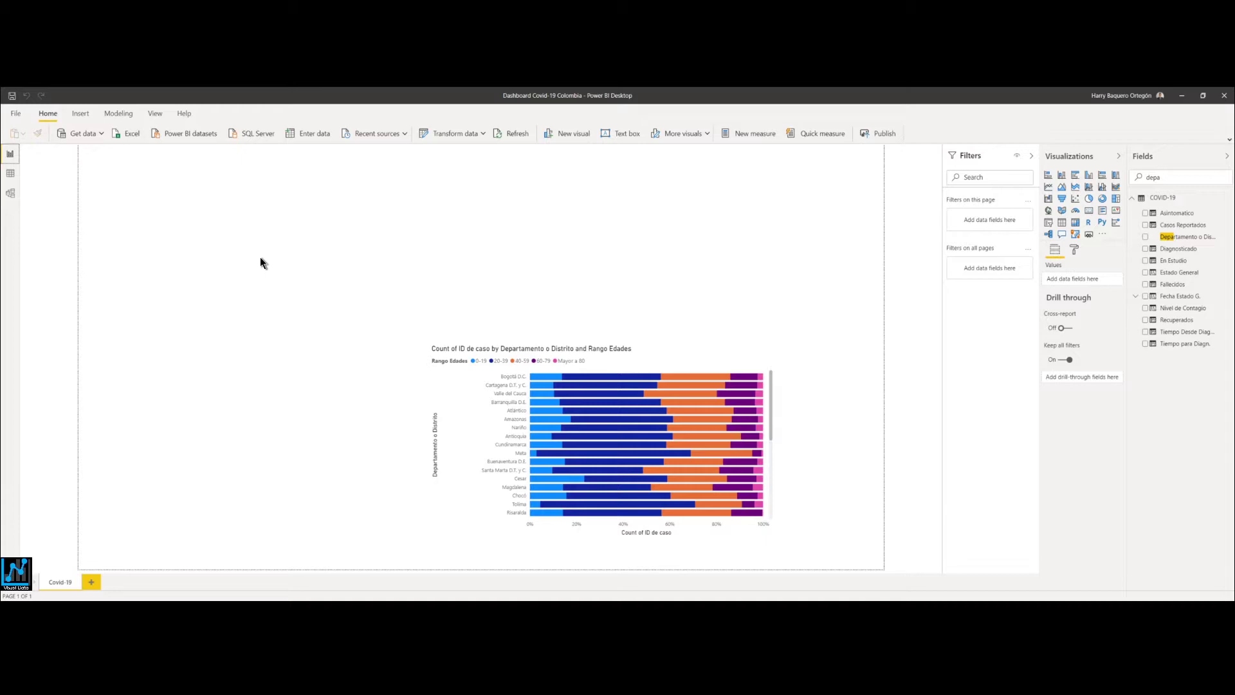
Enlarge the Departamento o Distrito and Rango Edades bar chart upward and shift it slightly up and to the left on the page.
{"action": "left_click", "coordinate": [725, 352]}
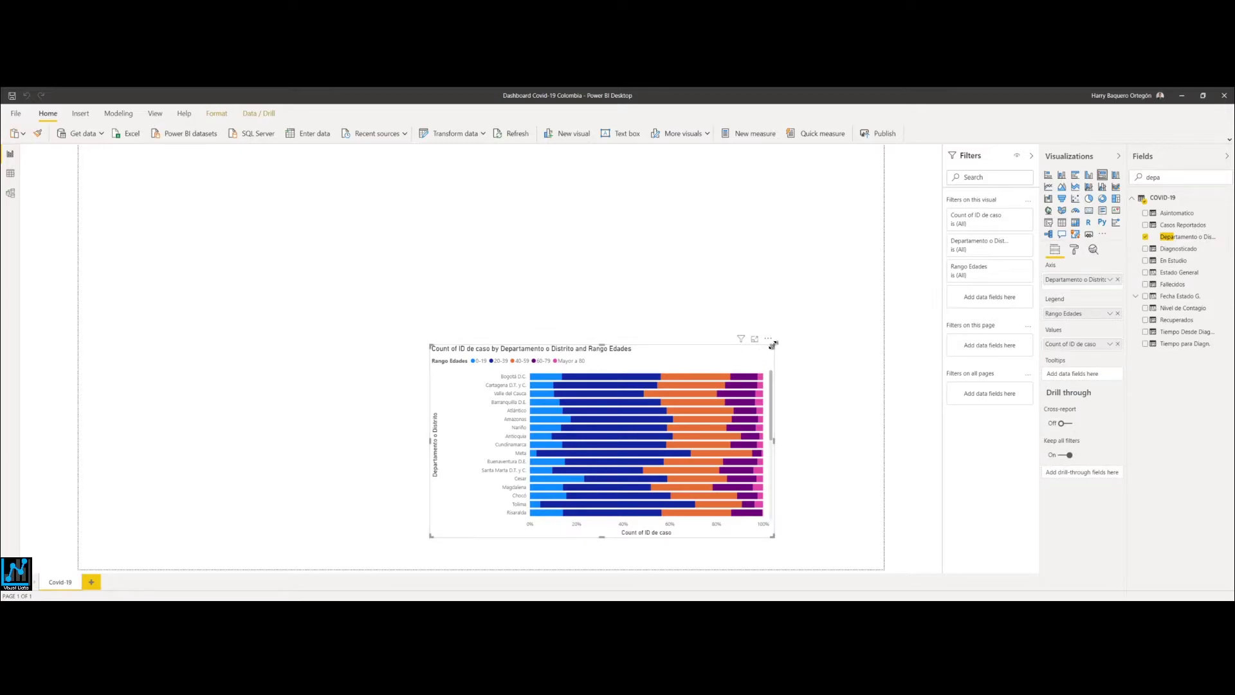
{"action": "left_click_drag", "start_coordinate": [772, 348], "coordinate": [779, 245]}
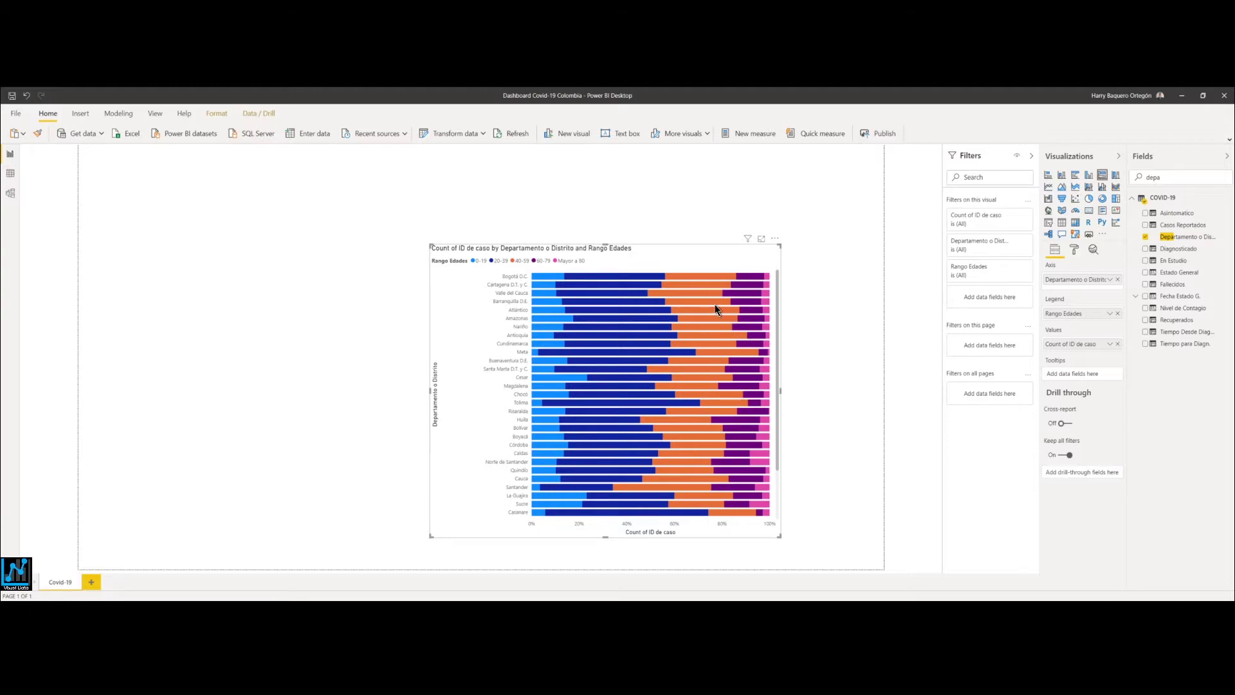
{"action": "mouse_move", "coordinate": [654, 295]}
{"action": "left_click_drag", "start_coordinate": [679, 260], "coordinate": [659, 253]}
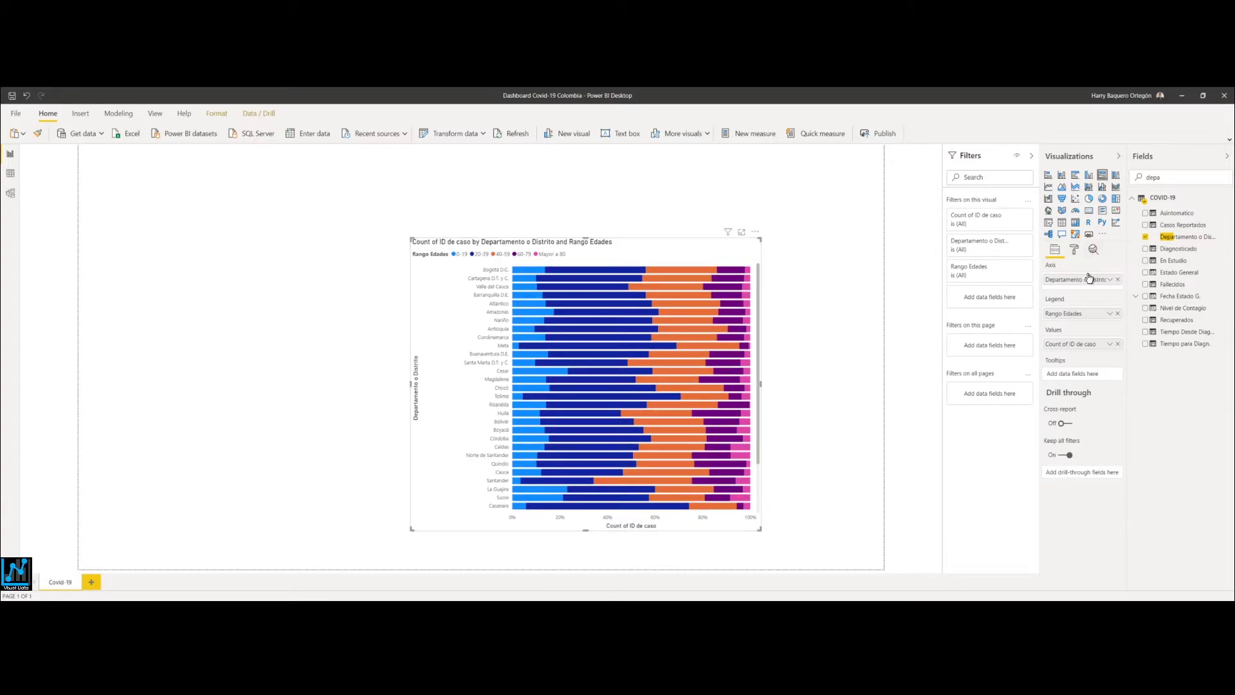
Start a new quick measure on the COVID-19 table with Division as its calculation.
{"action": "left_click", "coordinate": [1226, 200]}
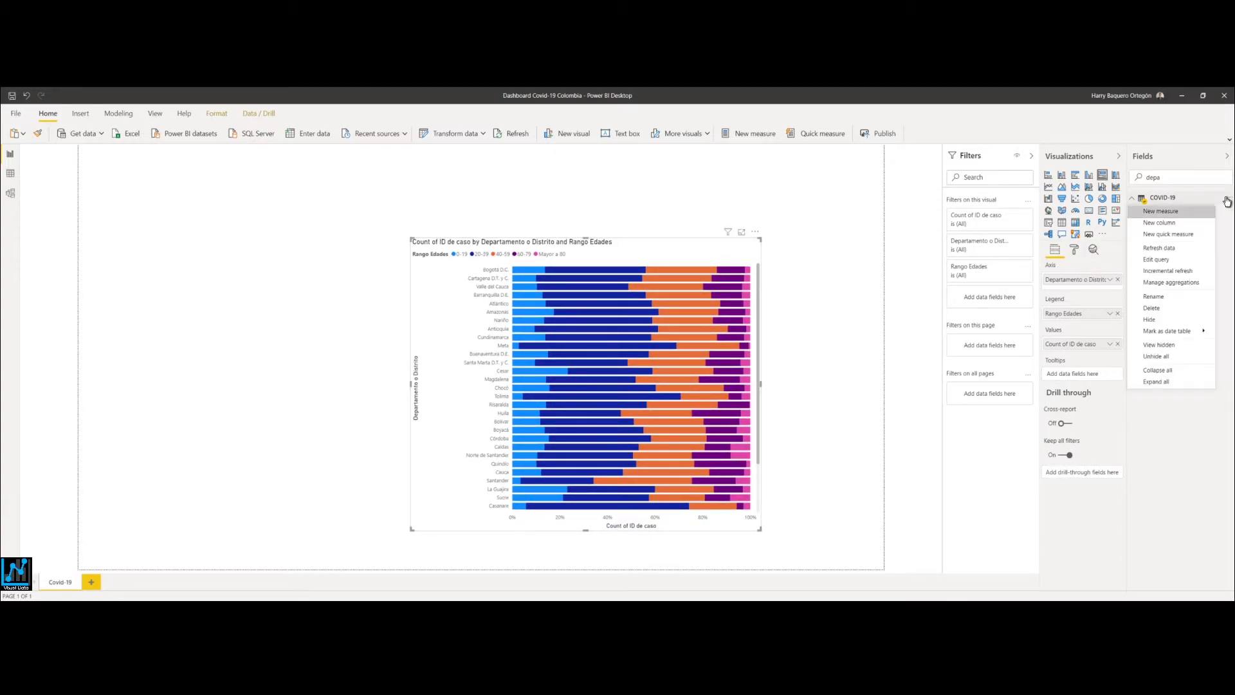
{"action": "left_click", "coordinate": [1185, 234]}
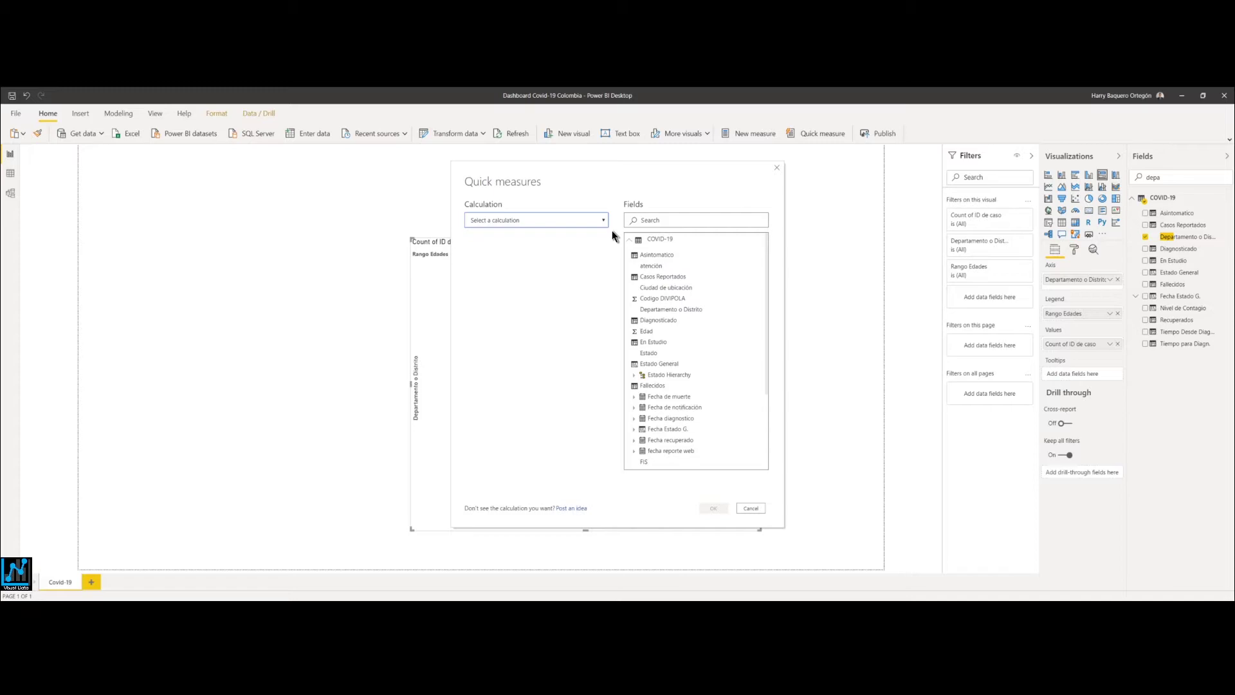
{"action": "left_click", "coordinate": [580, 222]}
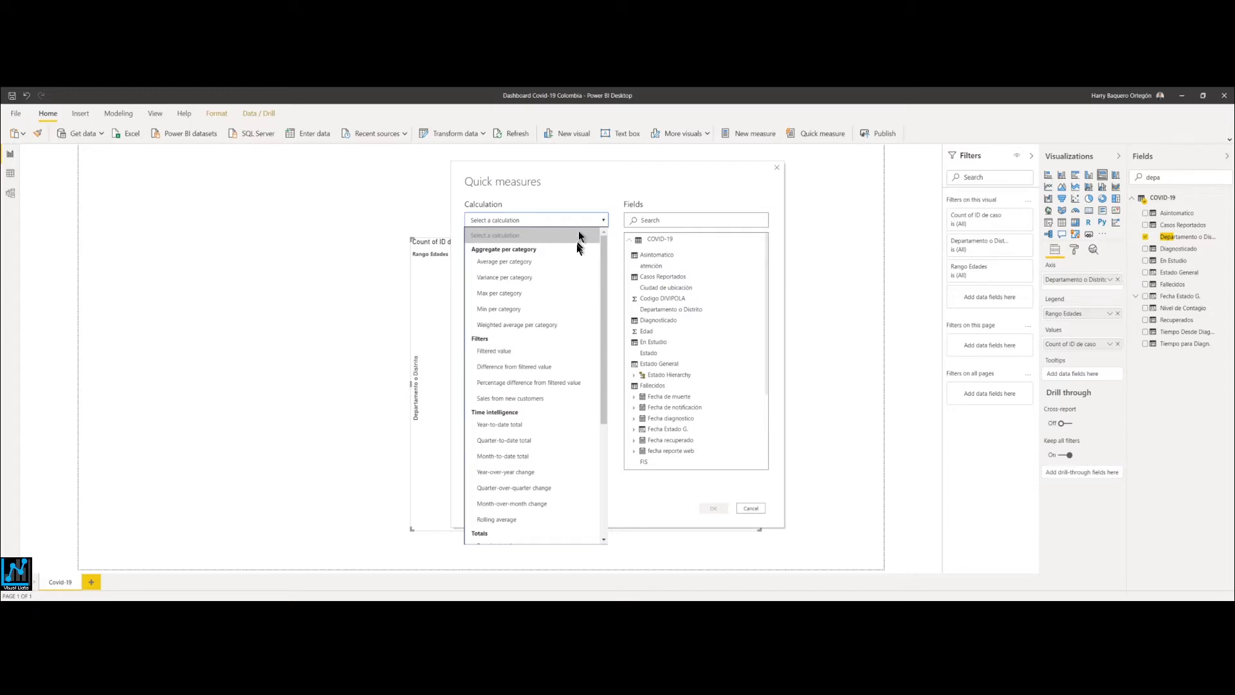
{"action": "scroll", "coordinate": [554, 386], "scroll_direction": "down", "scroll_amount": 3}
{"action": "scroll", "coordinate": [554, 386], "scroll_direction": "up", "scroll_amount": 3}
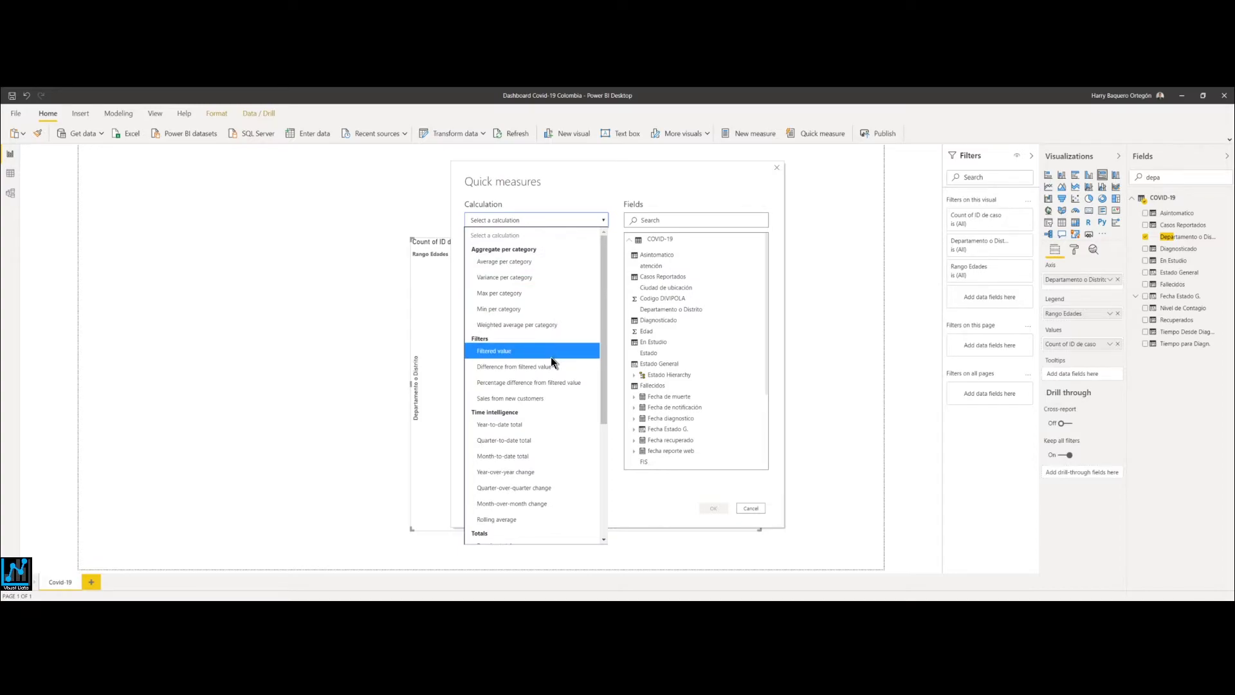
{"action": "scroll", "coordinate": [551, 348], "scroll_direction": "down", "scroll_amount": 3}
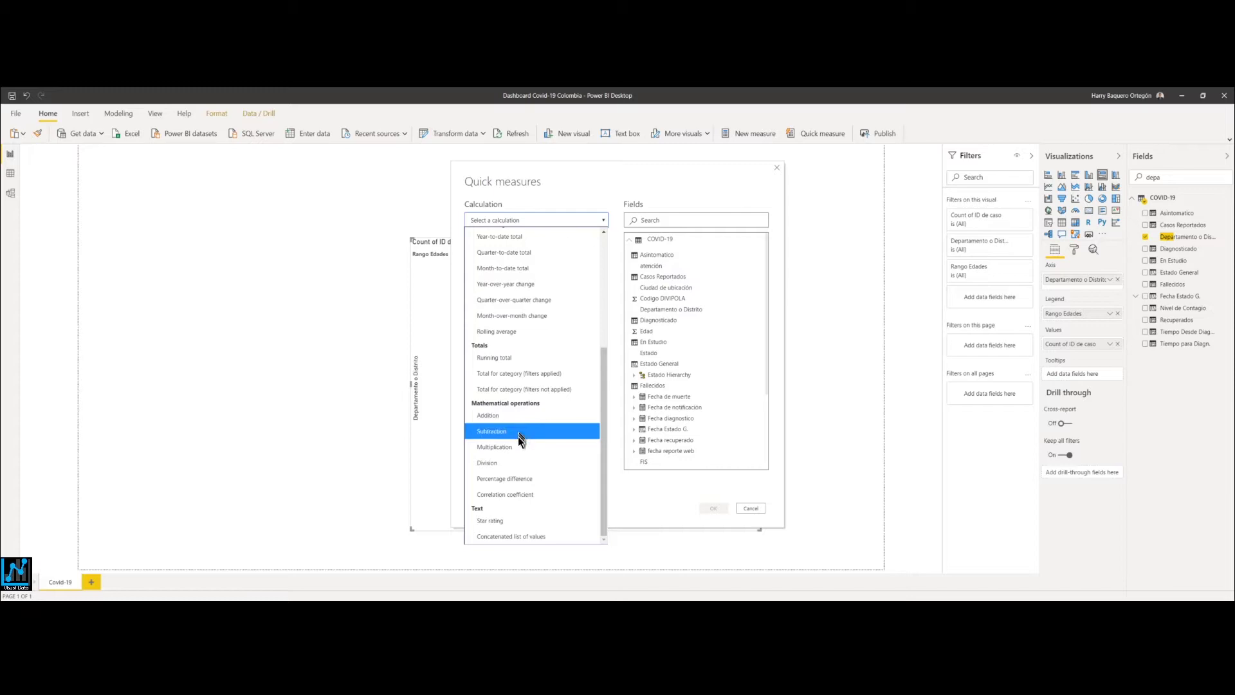
{"action": "left_click", "coordinate": [514, 460]}
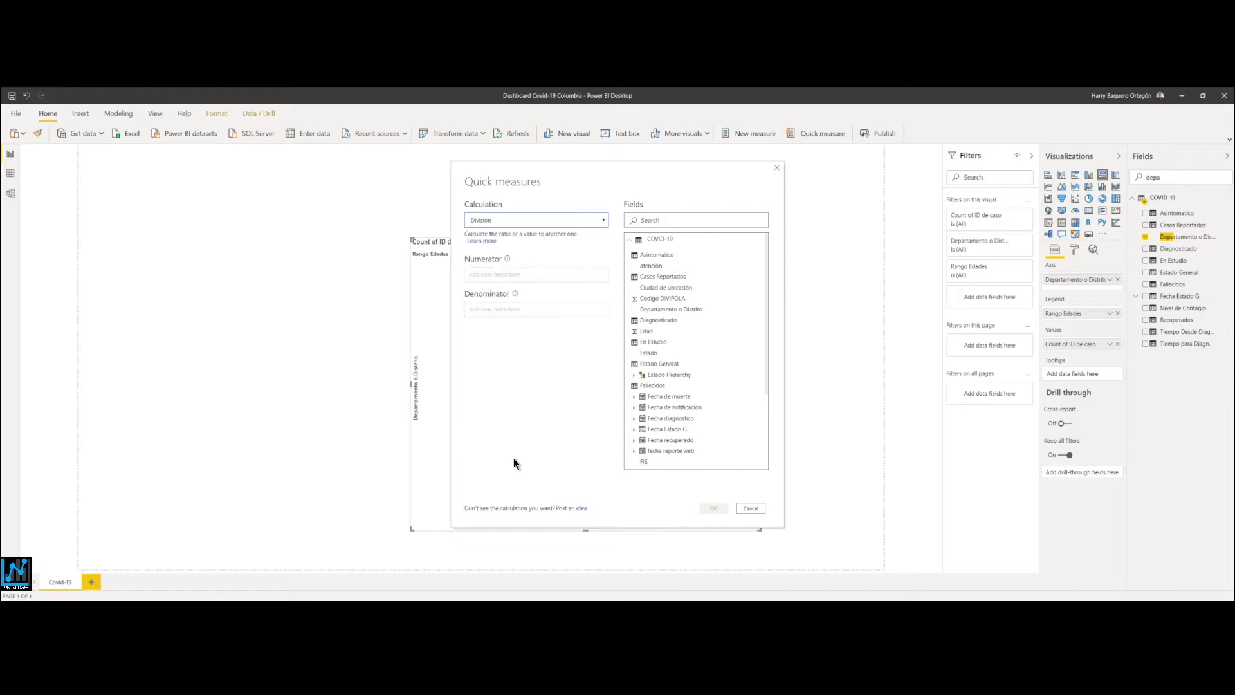
Set Fallecidos as the numerator and Casos Reportados as the denominator, and create the quick measure.
{"action": "left_click", "coordinate": [523, 275]}
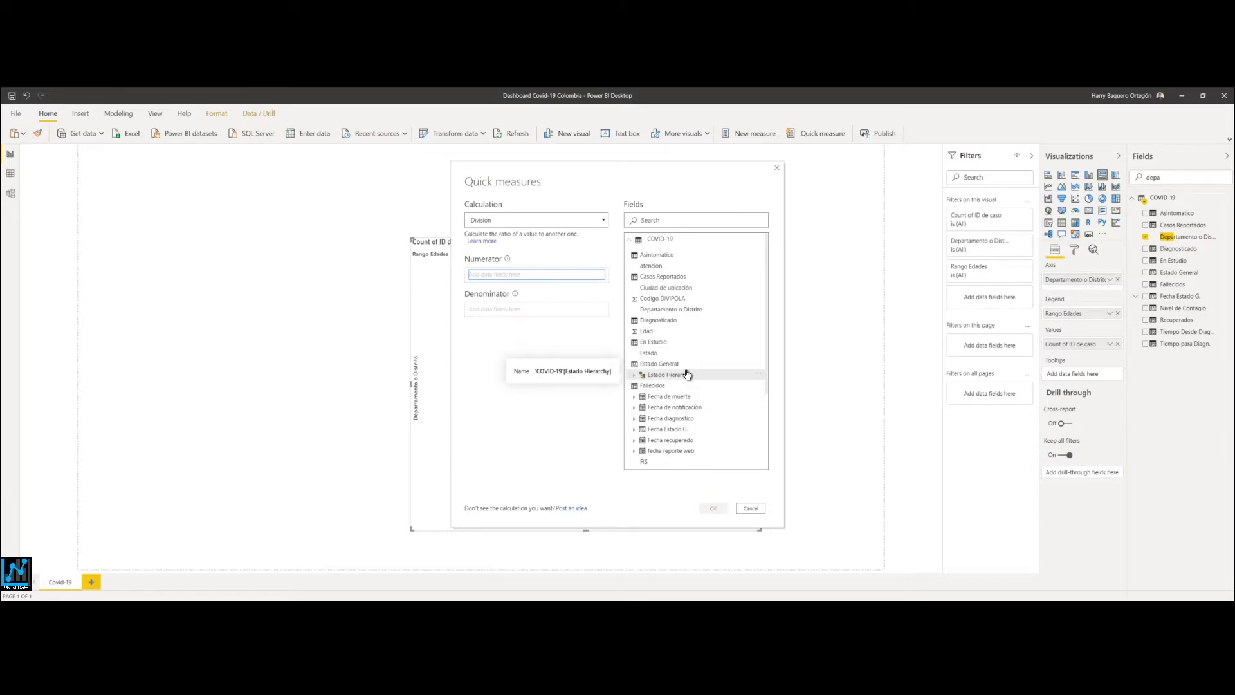
{"action": "left_click", "coordinate": [675, 221]}
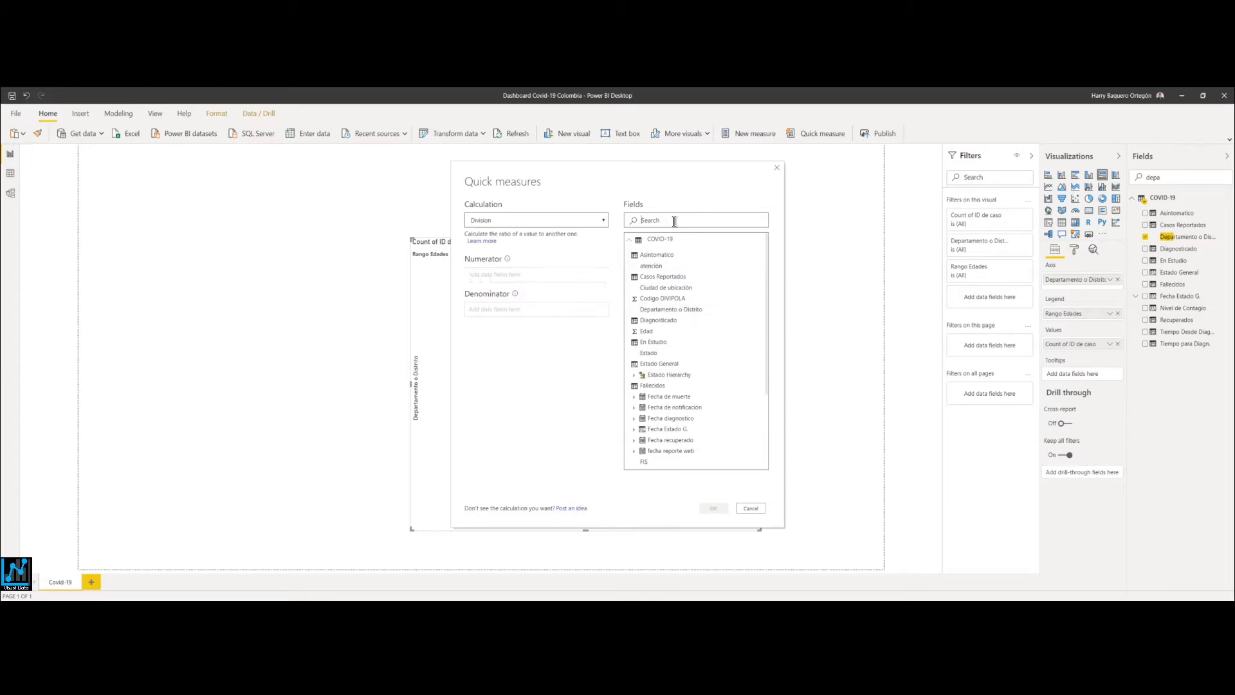
{"action": "type", "text": "falle"}
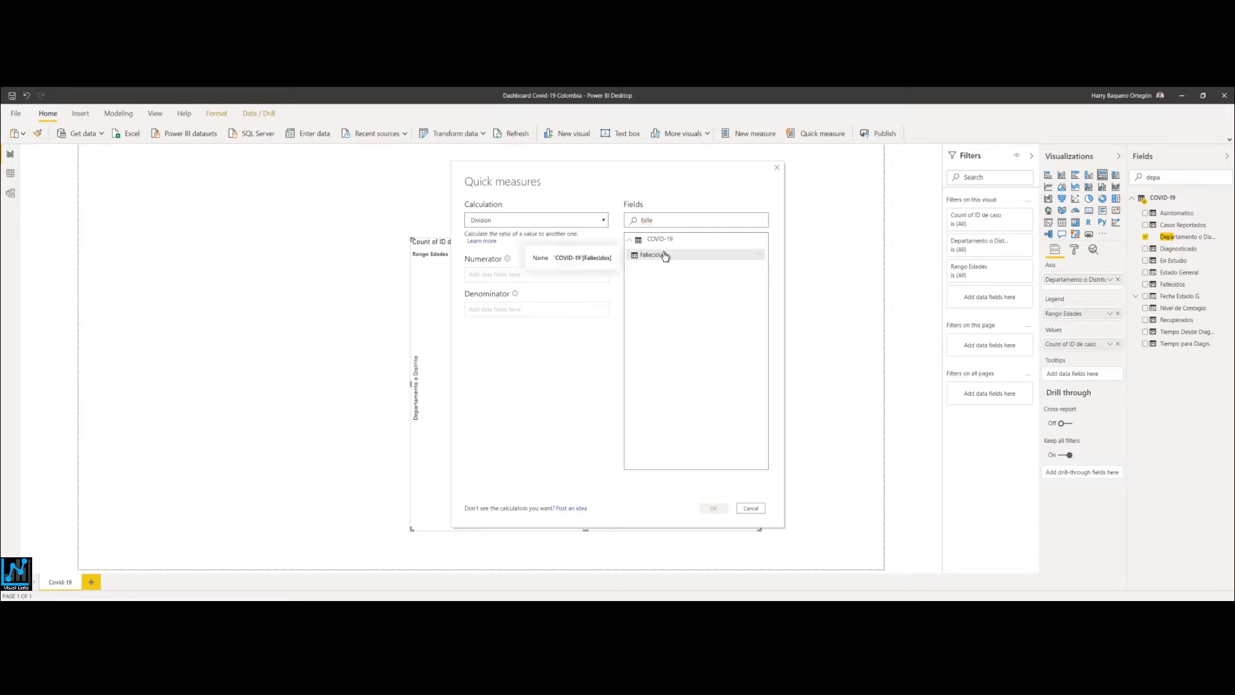
{"action": "left_click_drag", "start_coordinate": [665, 255], "coordinate": [505, 273]}
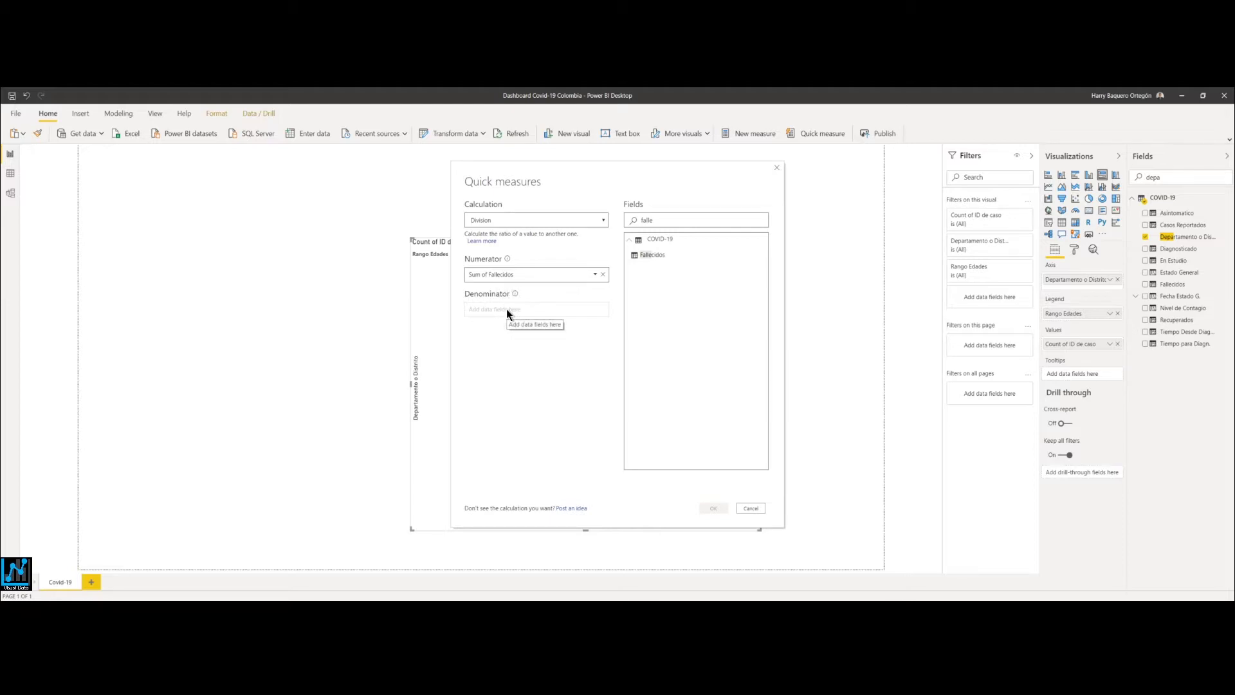
{"action": "double_click", "coordinate": [628, 220]}
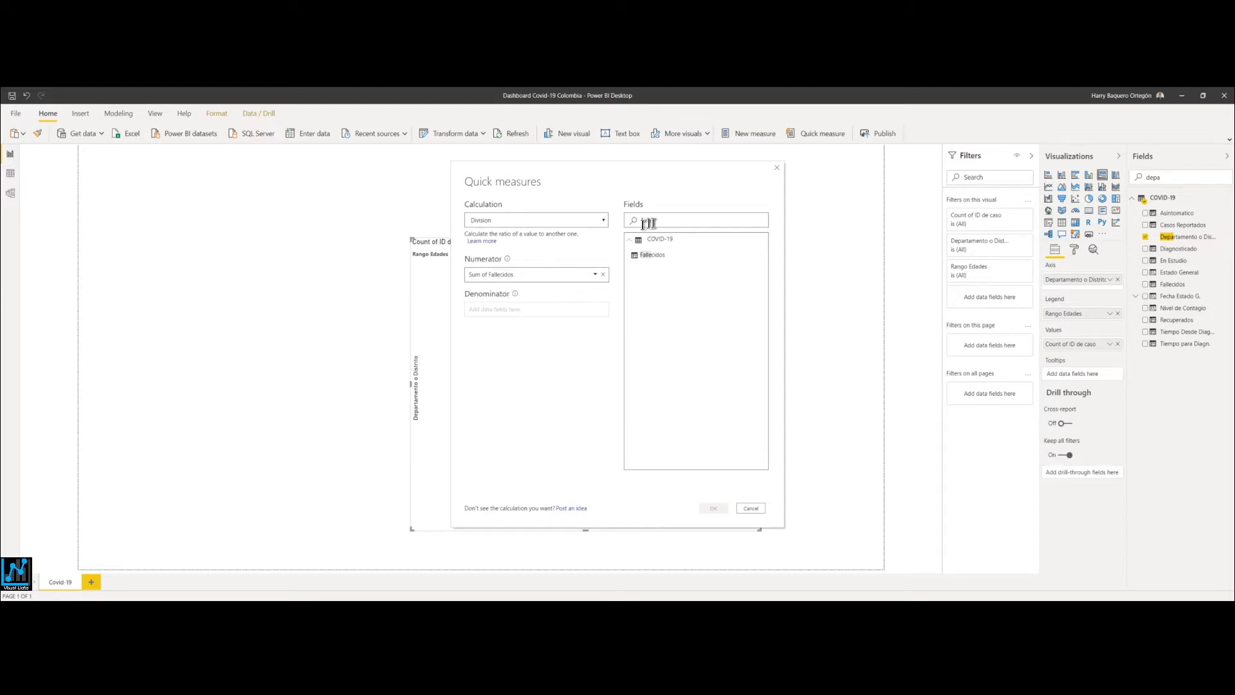
{"action": "type", "text": "repo"}
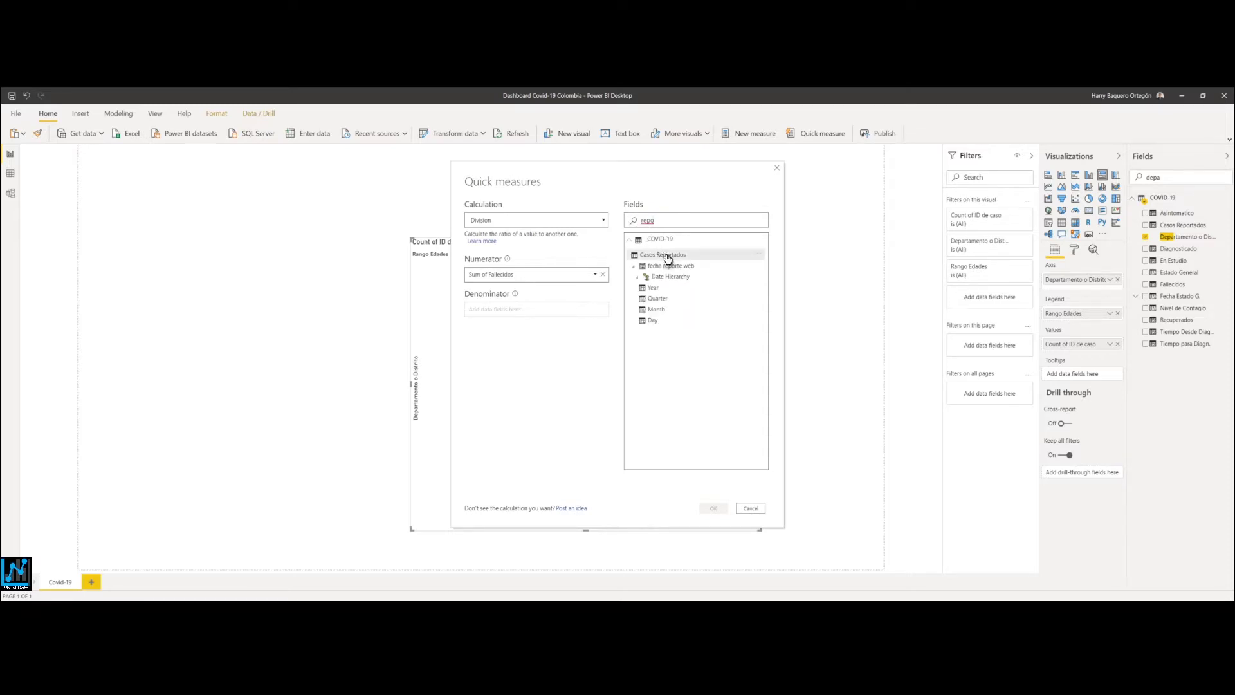
{"action": "left_click_drag", "start_coordinate": [665, 262], "coordinate": [522, 314]}
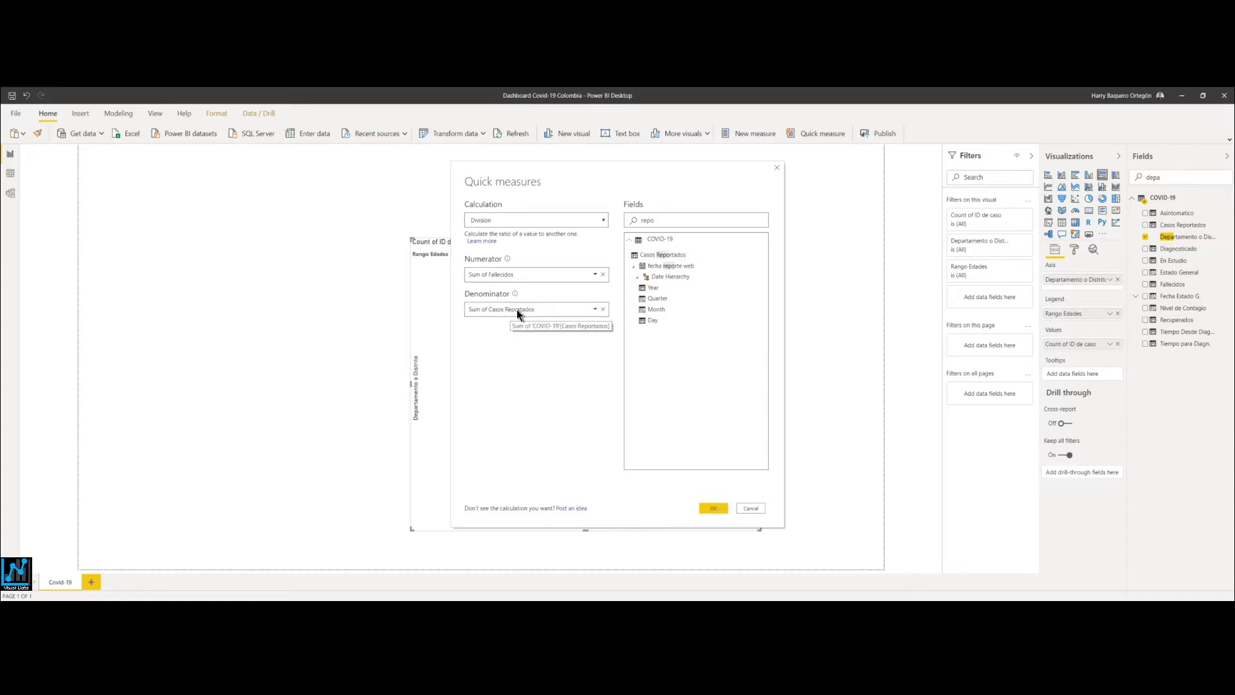
{"action": "left_click", "coordinate": [711, 509]}
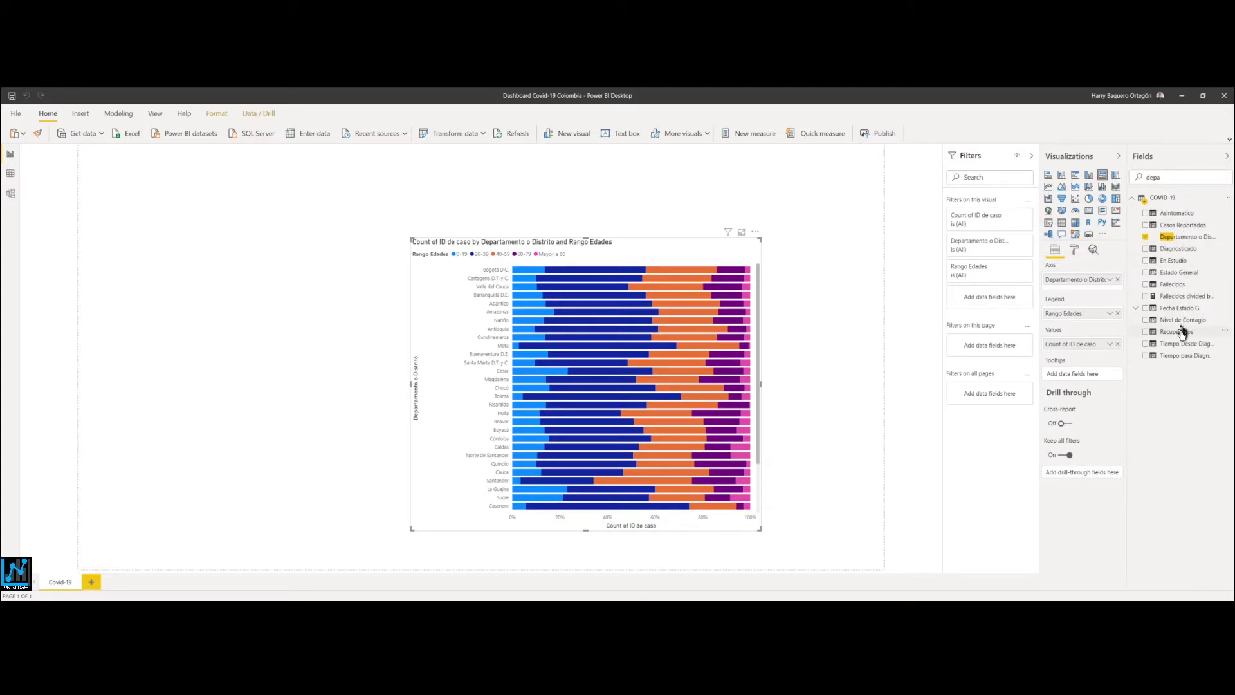
Rename the quick measure % Tasa Mortalidad and have it divide Fallecidos by Casos Reportados minus En Estudio.
{"action": "left_click", "coordinate": [1177, 298]}
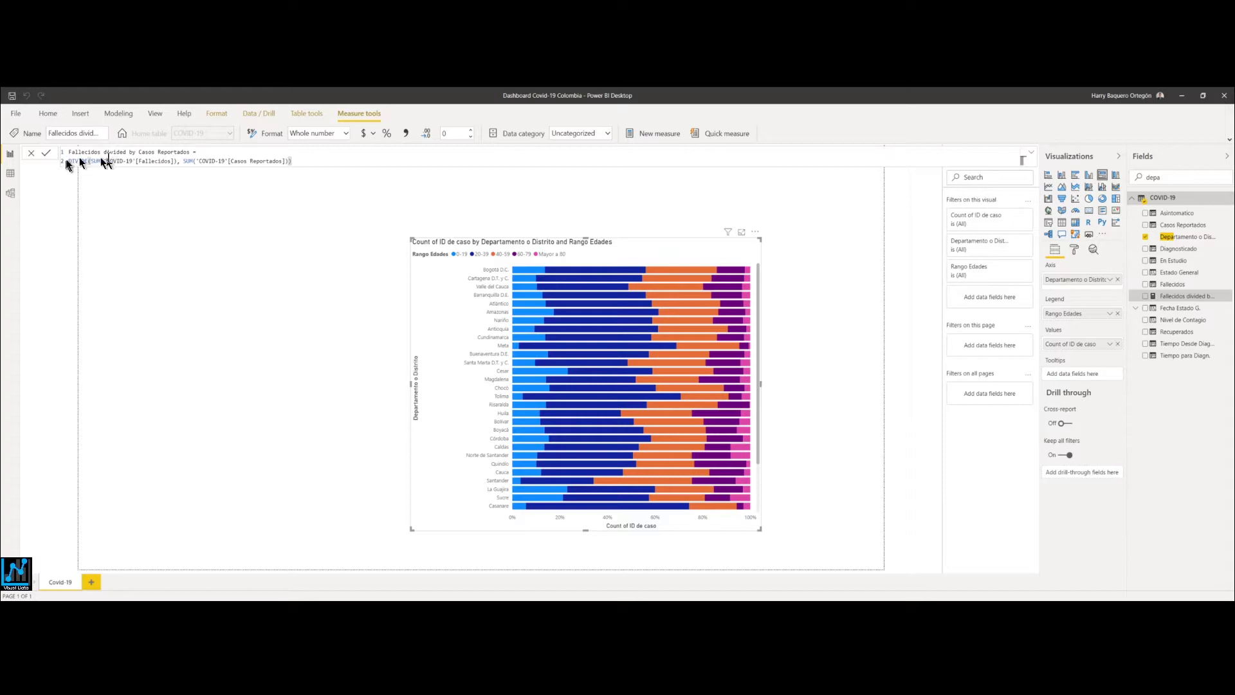
{"action": "left_click", "coordinate": [191, 151]}
{"action": "key", "text": "BackSpace"}
{"action": "key", "text": "BackSpace"}
{"action": "key", "text": "BackSpace"}
{"action": "key", "text": "BackSpace"}
{"action": "key", "text": "BackSpace"}
{"action": "key", "text": "BackSpace"}
{"action": "key", "text": "BackSpace"}
{"action": "key", "text": "BackSpace"}
{"action": "key", "text": "BackSpace"}
{"action": "key", "text": "BackSpace"}
{"action": "key", "text": "BackSpace"}
{"action": "key", "text": "BackSpace"}
{"action": "key", "text": "BackSpace"}
{"action": "key", "text": "BackSpace"}
{"action": "key", "text": "BackSpace"}
{"action": "key", "text": "BackSpace"}
{"action": "key", "text": "BackSpace"}
{"action": "key", "text": "BackSpace"}
{"action": "key", "text": "BackSpace"}
{"action": "key", "text": "BackSpace"}
{"action": "key", "text": "BackSpace"}
{"action": "key", "text": "BackSpace"}
{"action": "key", "text": "BackSpace"}
{"action": "key", "text": "BackSpace"}
{"action": "key", "text": "BackSpace"}
{"action": "key", "text": "BackSpace"}
{"action": "key", "text": "BackSpace"}
{"action": "key", "text": "BackSpace"}
{"action": "key", "text": "BackSpace"}
{"action": "key", "text": "BackSpace"}
{"action": "key", "text": "BackSpace"}
{"action": "key", "text": "BackSpace"}
{"action": "key", "text": "BackSpace"}
{"action": "key", "text": "BackSpace"}
{"action": "key", "text": "BackSpace"}
{"action": "key", "text": "BackSpace"}
{"action": "key", "text": "BackSpace"}
{"action": "key", "text": "BackSpace"}
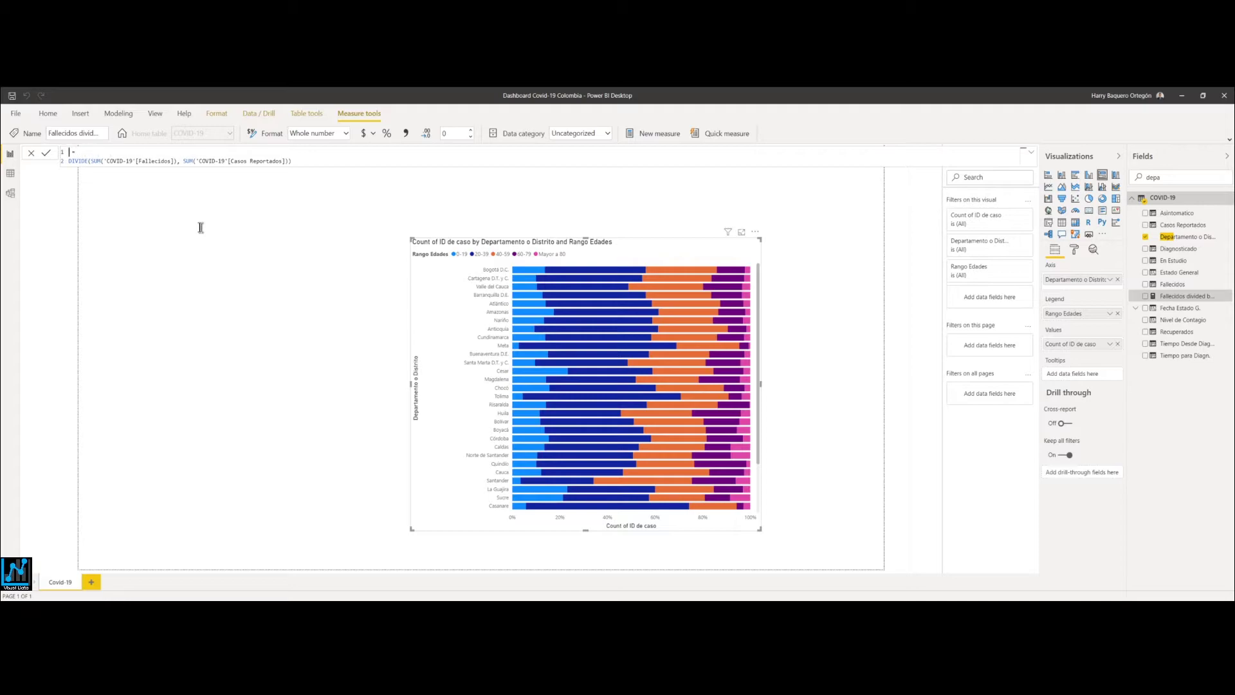
{"action": "type", "text": "% Tasa Mortalidad = DIVIDE(SUM('COVID-19'["}
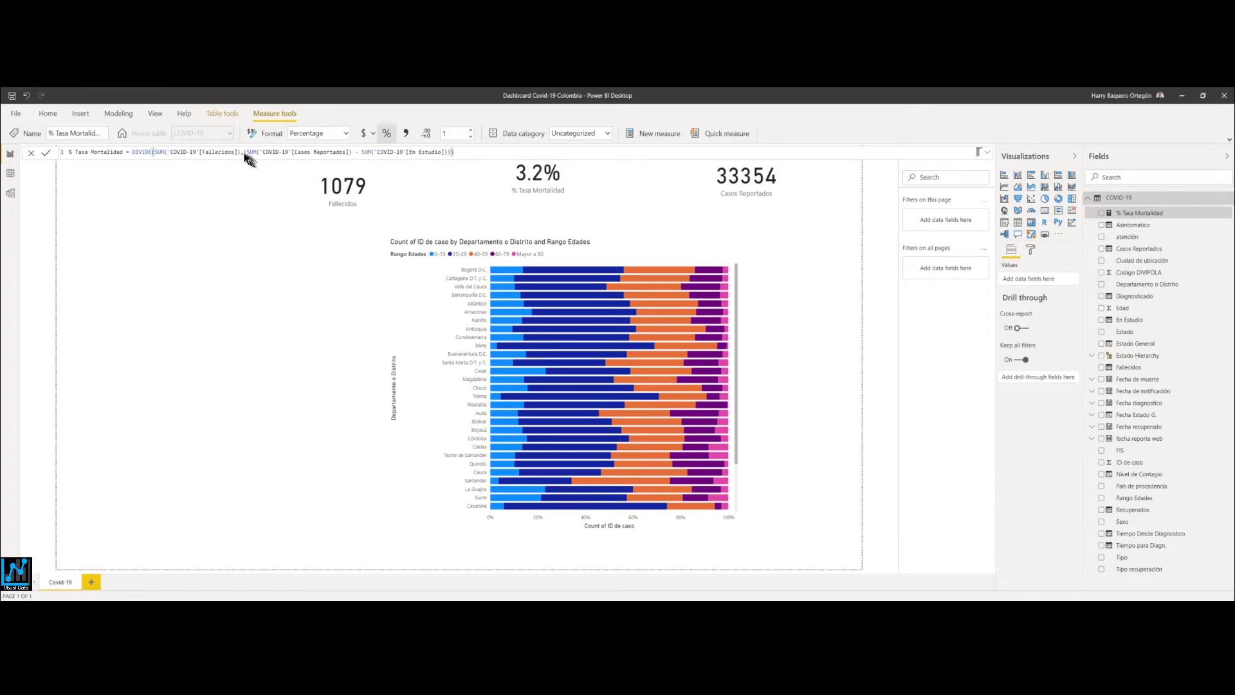
Examine the denominator of the % Tasa Mortalidad formula and the Casos Reportados column in the data table.
{"action": "left_click_drag", "start_coordinate": [244, 152], "coordinate": [449, 152]}
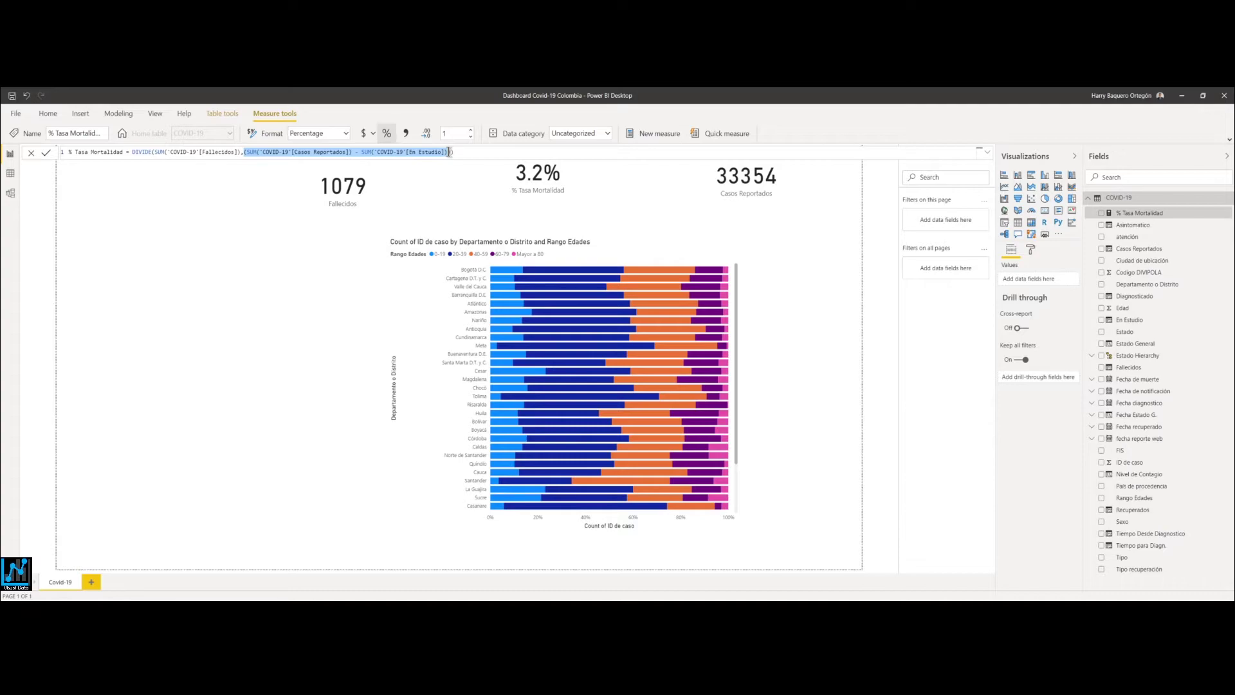
{"action": "left_click", "coordinate": [11, 174]}
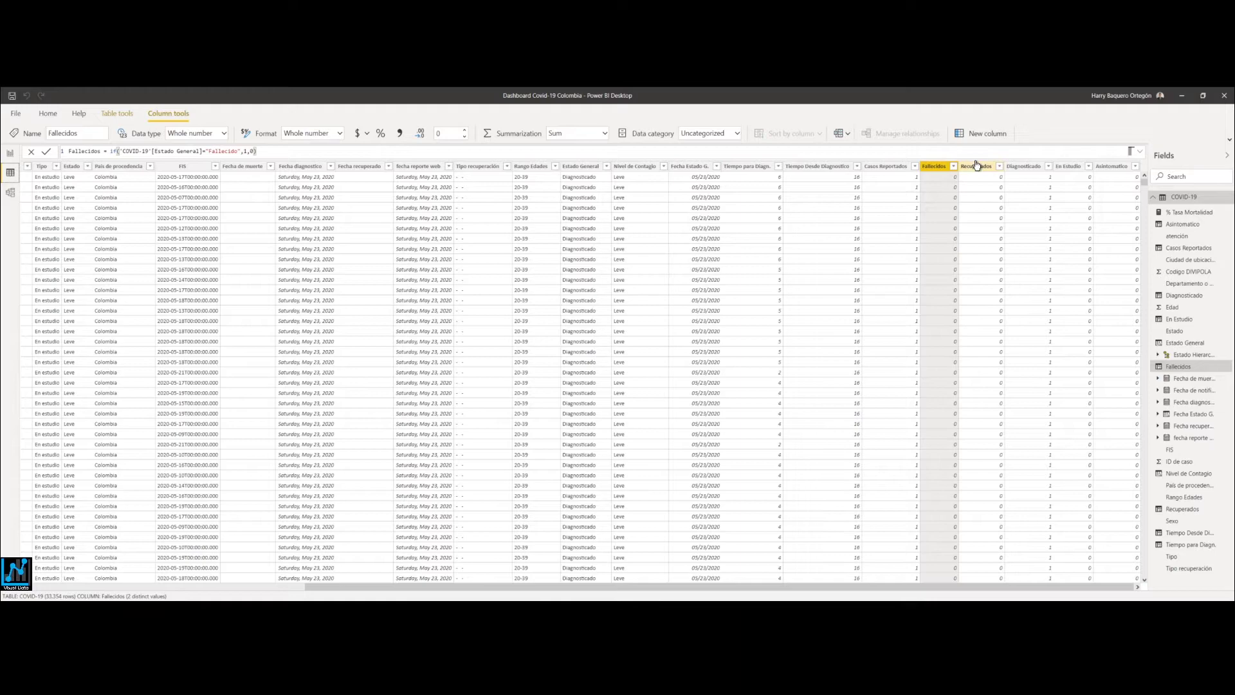
{"action": "left_click", "coordinate": [894, 167]}
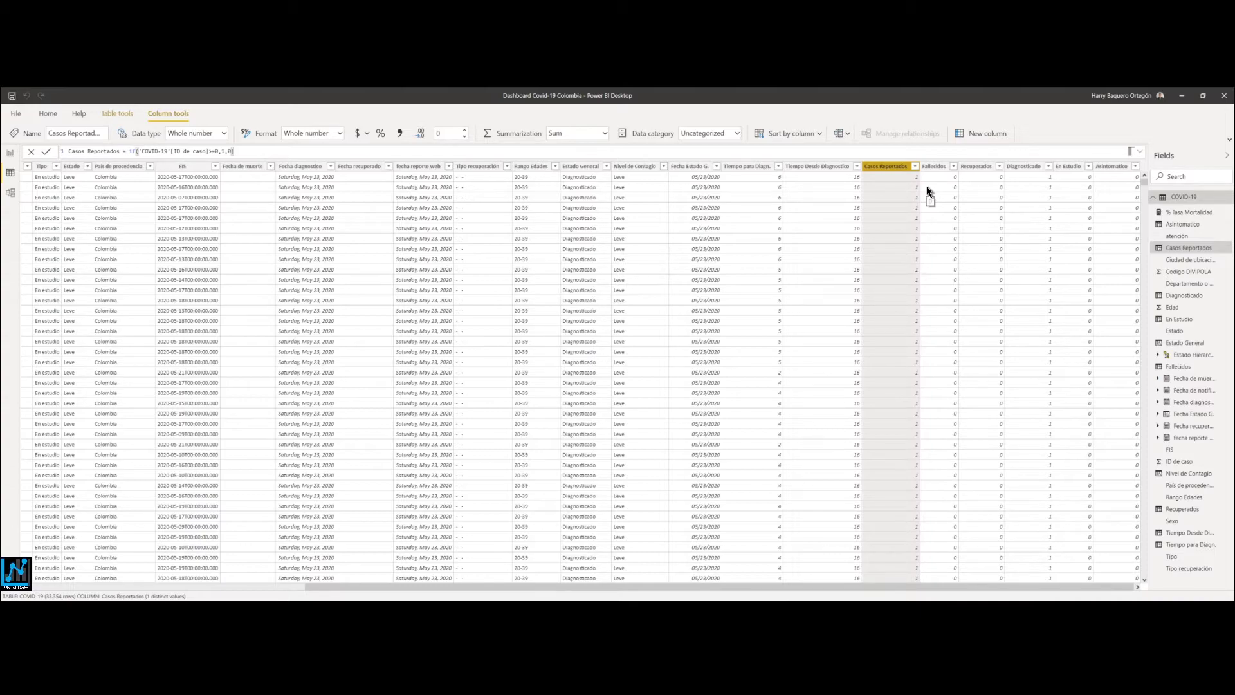
Add a calculated column named Casos Confirmados to the COVID-19 table and begin its formula with an IF function.
{"action": "left_click", "coordinate": [1231, 198]}
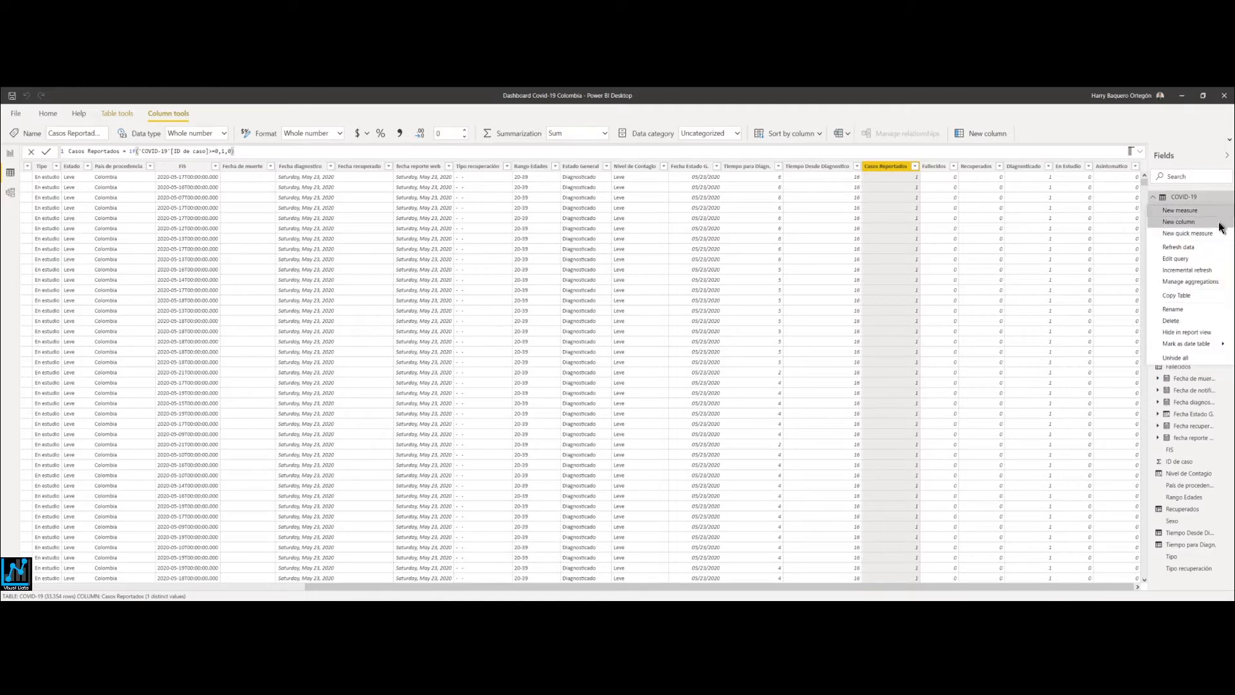
{"action": "left_click", "coordinate": [1220, 223]}
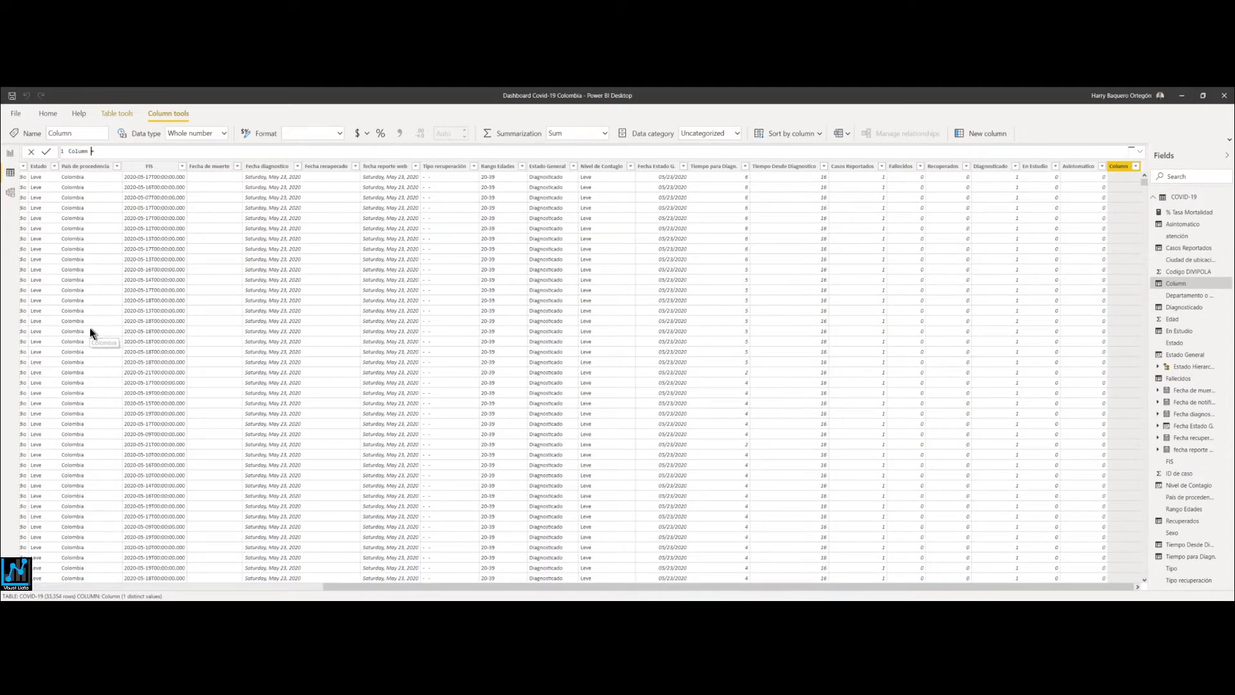
{"action": "key", "text": "BackSpace"}
{"action": "key", "text": "BackSpace"}
{"action": "key", "text": "BackSpace"}
{"action": "key", "text": "BackSpace"}
{"action": "key", "text": "BackSpace"}
{"action": "key", "text": "BackSpace"}
{"action": "key", "text": "BackSpace"}
{"action": "key", "text": "BackSpace"}
{"action": "type", "text": "Casos Confirmados= if("}
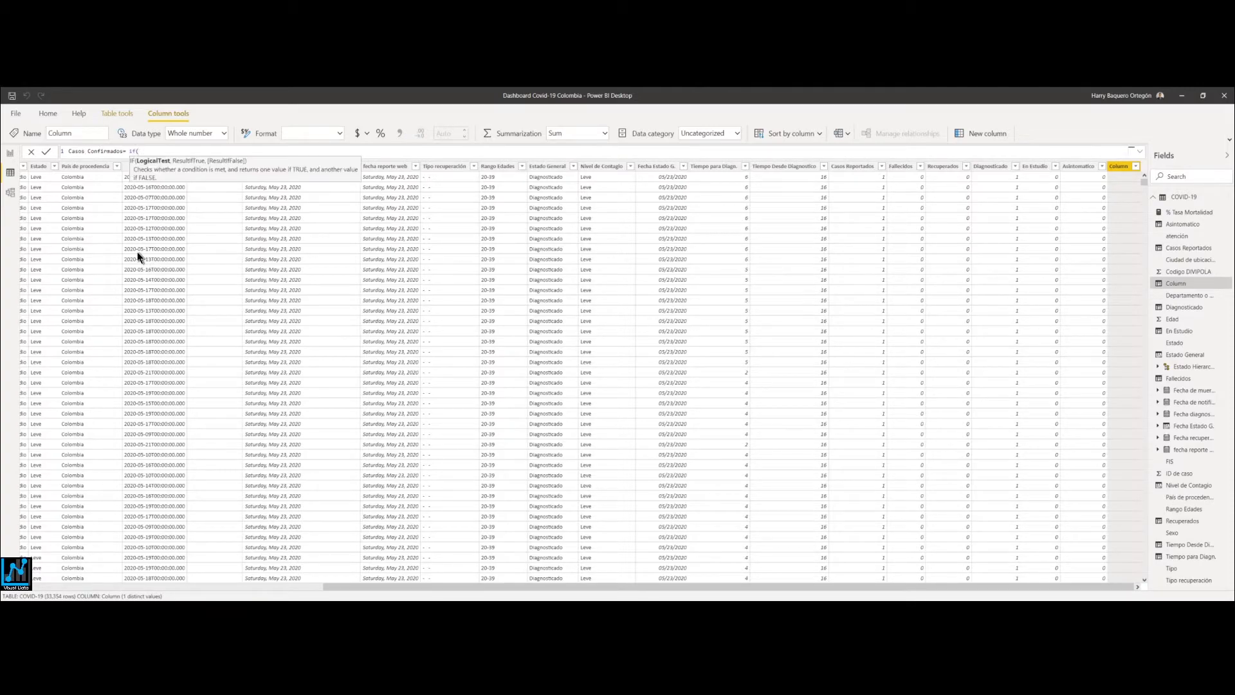
Complete the IF formula to return 1 when Estado General is not "En Estudio" and 0 otherwise.
{"action": "type", "text": "estado"}
{"action": "key", "text": "BackSpace"}
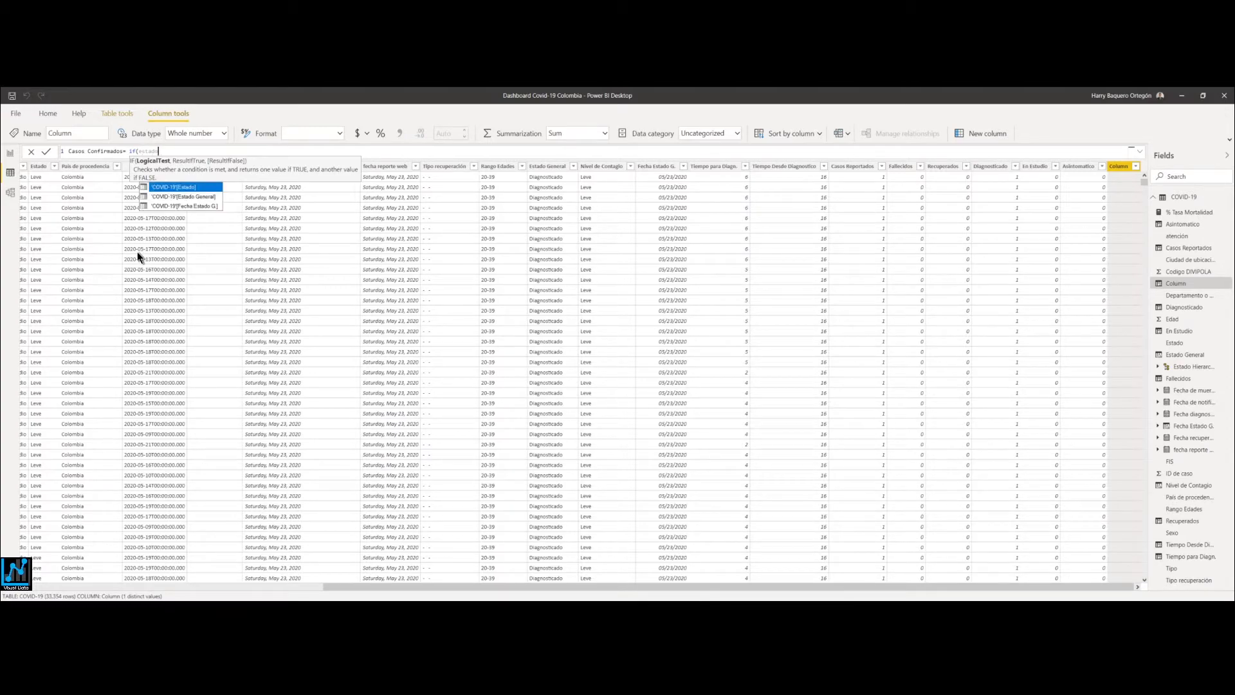
{"action": "left_click", "coordinate": [208, 195]}
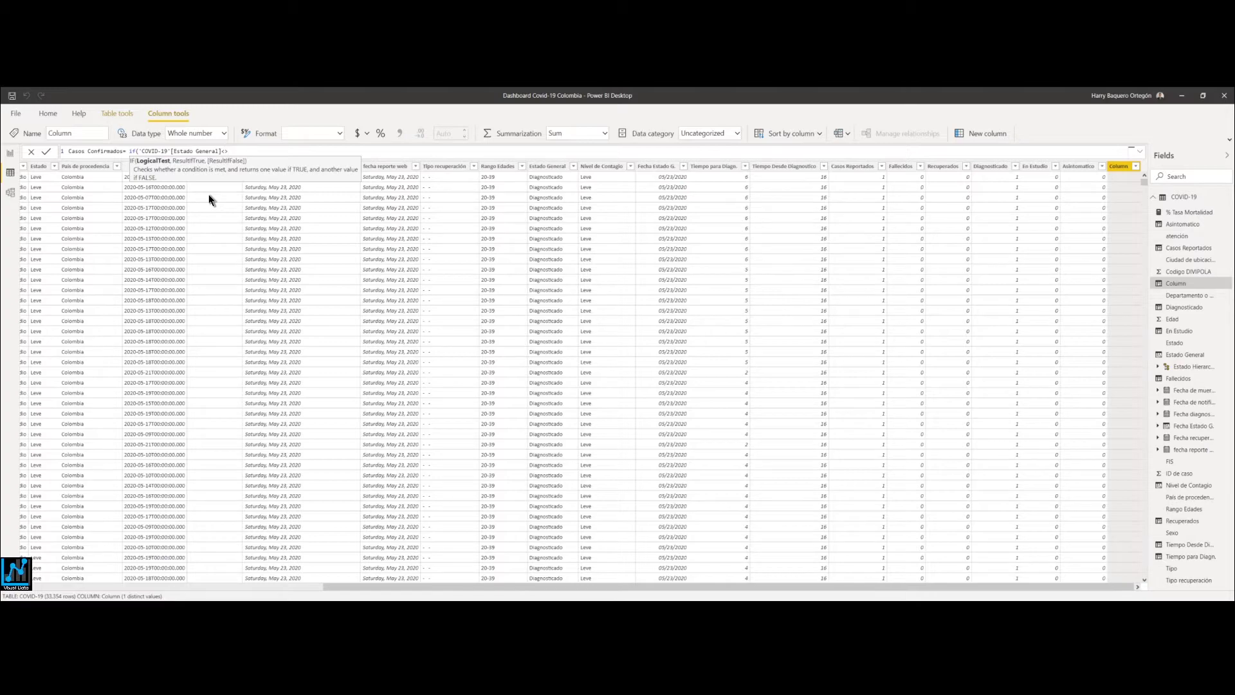
{"action": "type", "text": "<>\"En Estudio"}
{"action": "type", "text": "\")"}
{"action": "key", "text": "BackSpace"}
{"action": "type", "text": ",1,0)"}
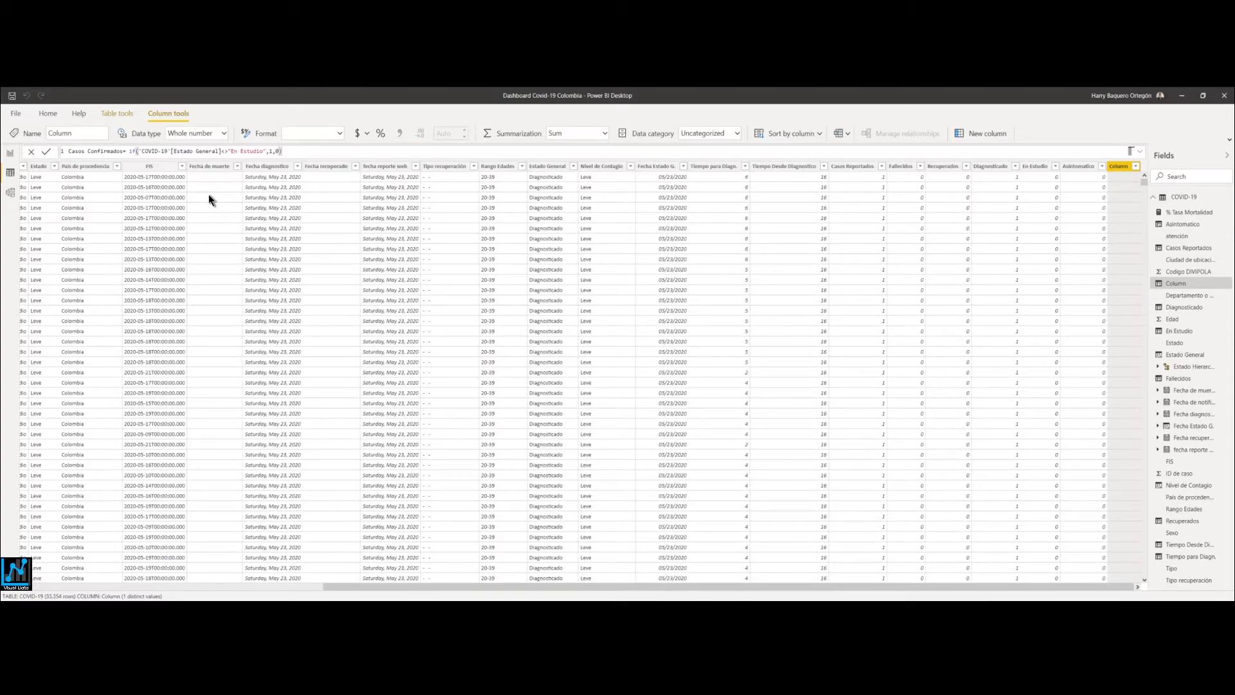
Try putting quotation marks around the result value 1 in the Casos Confirmados formula, and remove them again.
{"action": "left_click", "coordinate": [279, 154]}
{"action": "left_click_drag", "start_coordinate": [278, 153], "coordinate": [268, 151]}
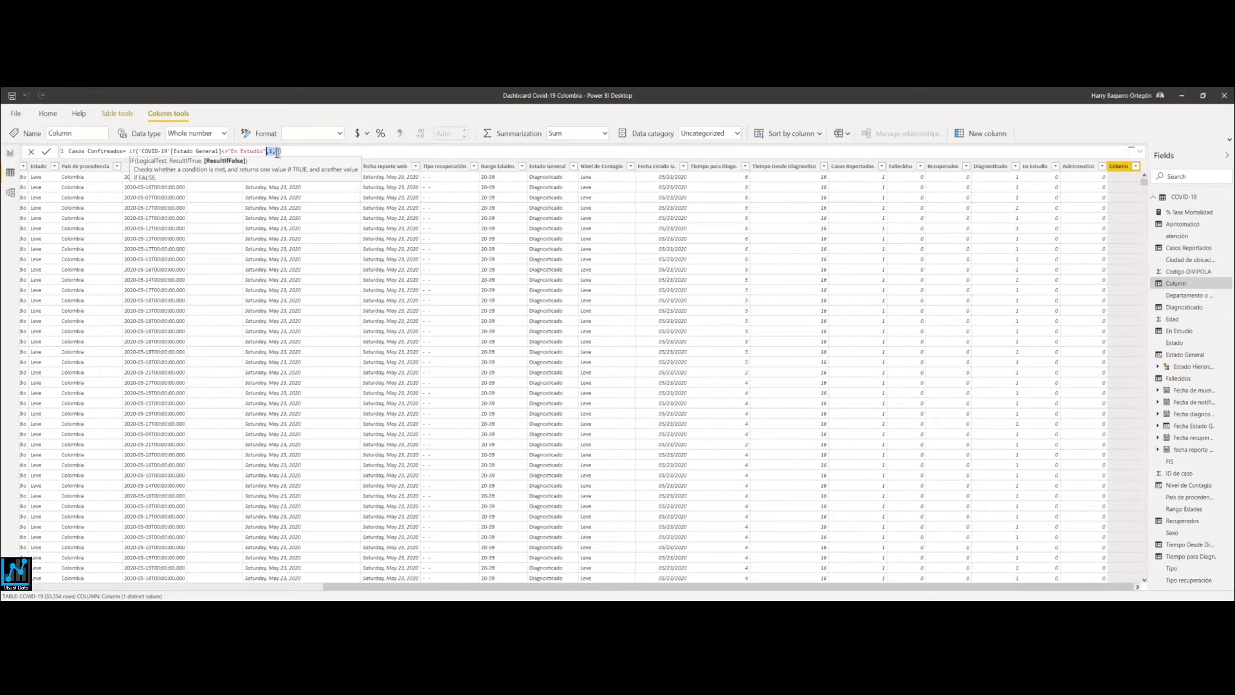
{"action": "left_click", "coordinate": [273, 151]}
{"action": "type", "text": "\""}
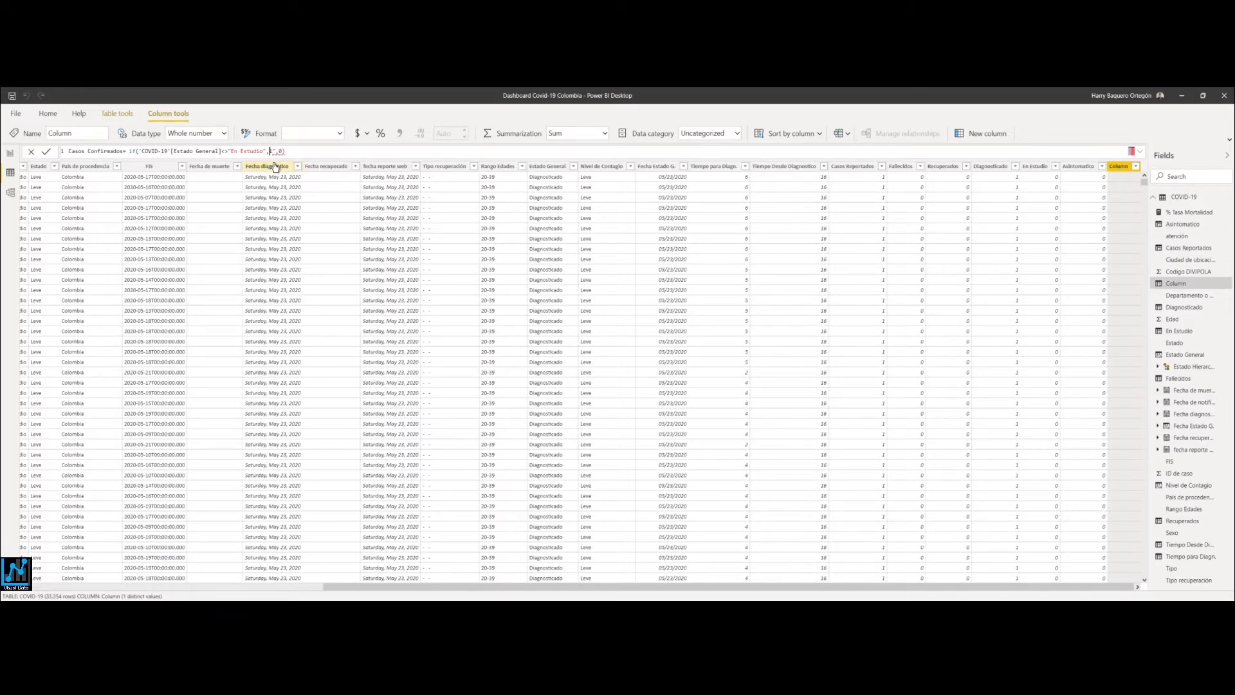
{"action": "key", "text": "Left"}
{"action": "key", "text": "Left"}
{"action": "type", "text": "\""}
{"action": "key", "text": "BackSpace"}
{"action": "key", "text": "BackSpace"}
{"action": "key", "text": "Right"}
{"action": "key", "text": "Delete"}
{"action": "key", "text": "End"}
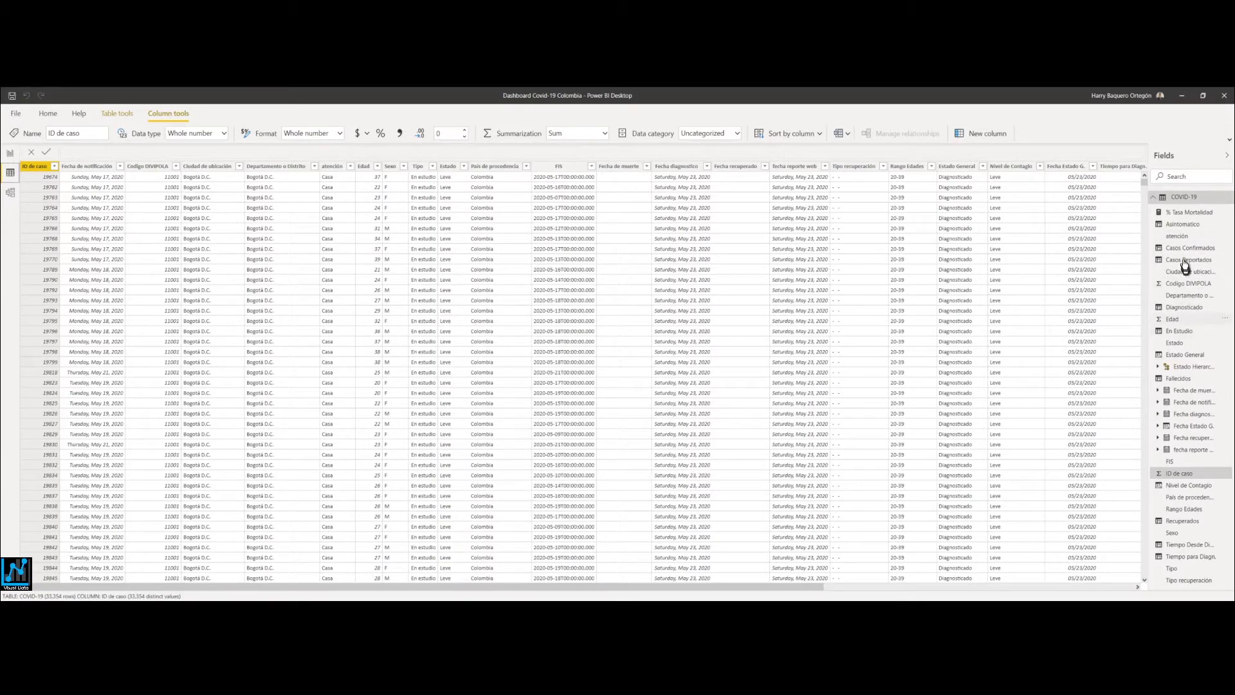
Search the COVID-19 table's fields for "casos", and clear the search again.
{"action": "left_click", "coordinate": [1194, 177]}
{"action": "type", "text": "casos"}
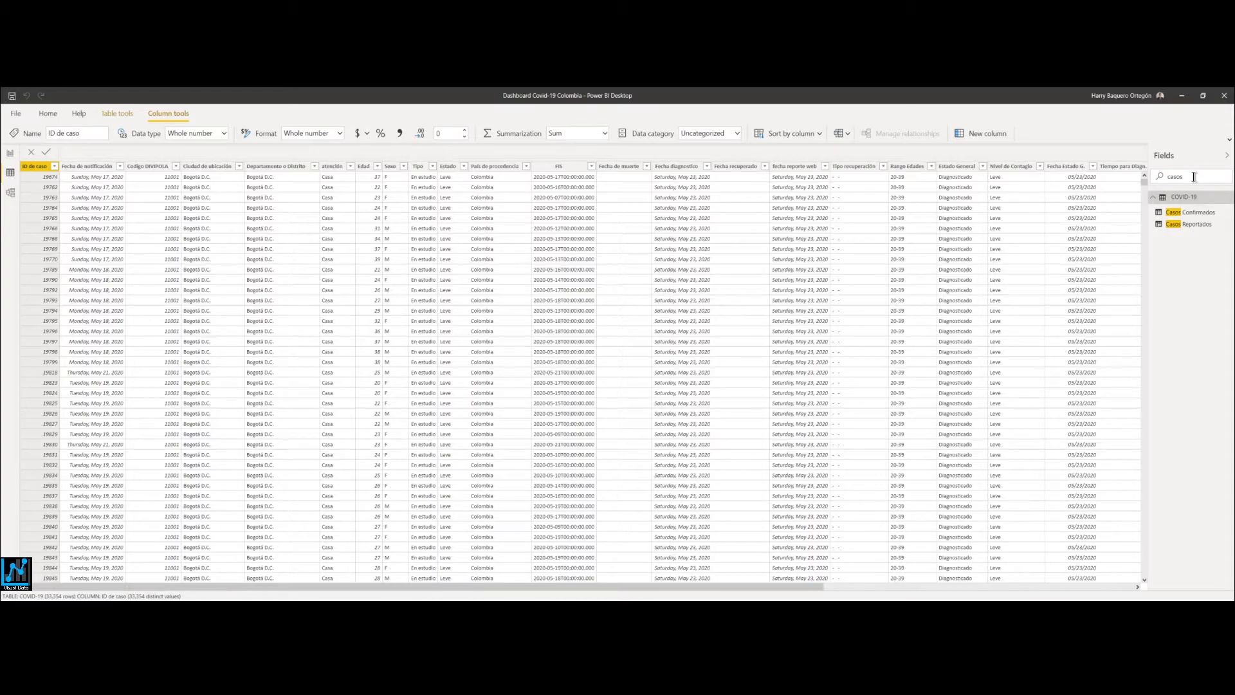
{"action": "key", "text": "BackSpace"}
{"action": "key", "text": "BackSpace"}
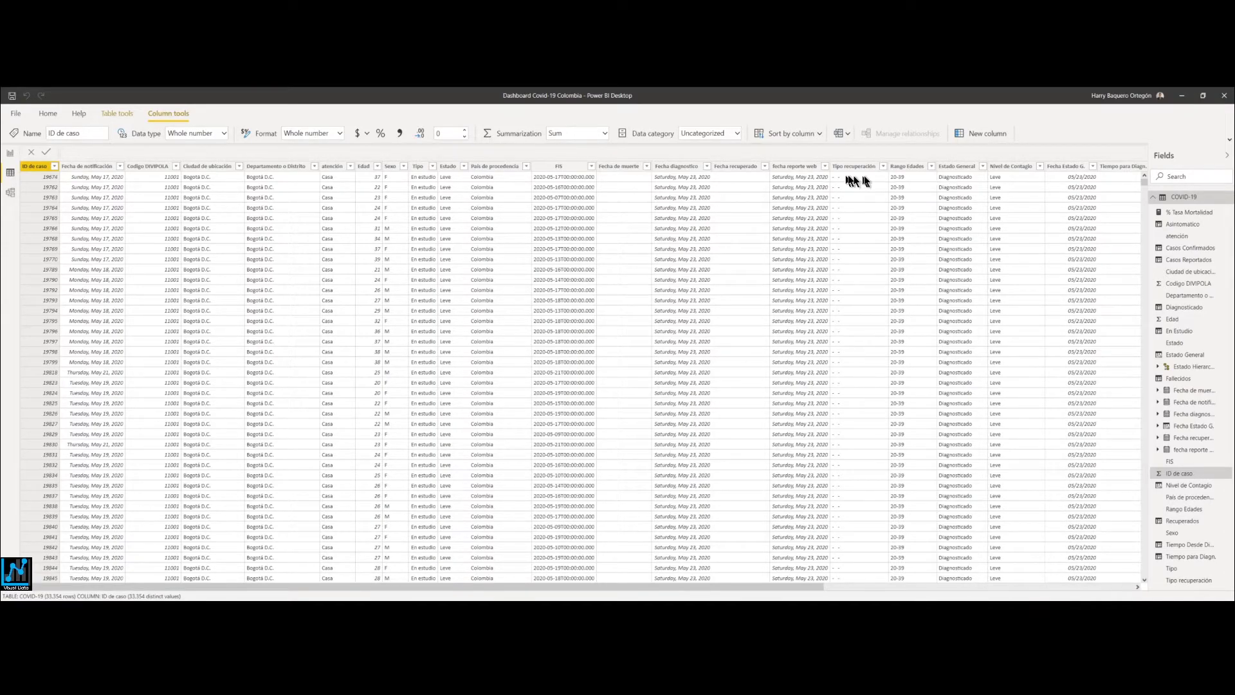
Examine the Fallecidos column's formula in the data table and the % Tasa Mortalidad measure's formula in the report view.
{"action": "left_click", "coordinate": [1136, 588]}
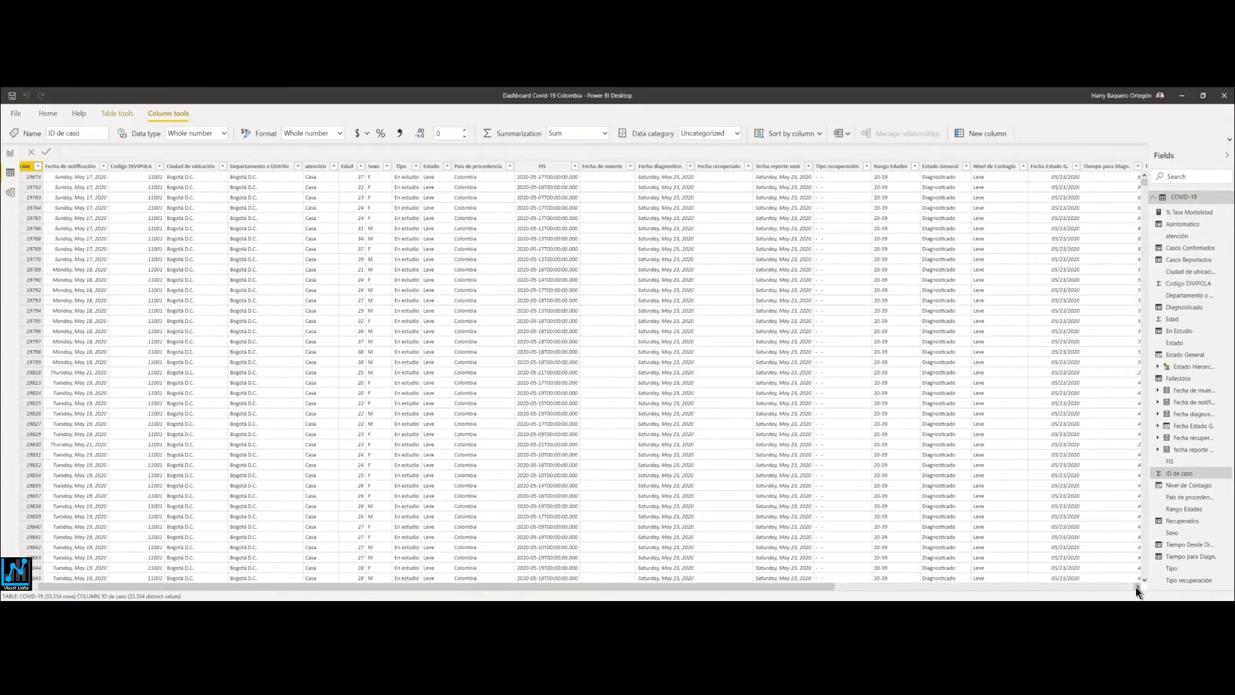
{"action": "left_click_drag", "start_coordinate": [1137, 587], "coordinate": [1137, 588]}
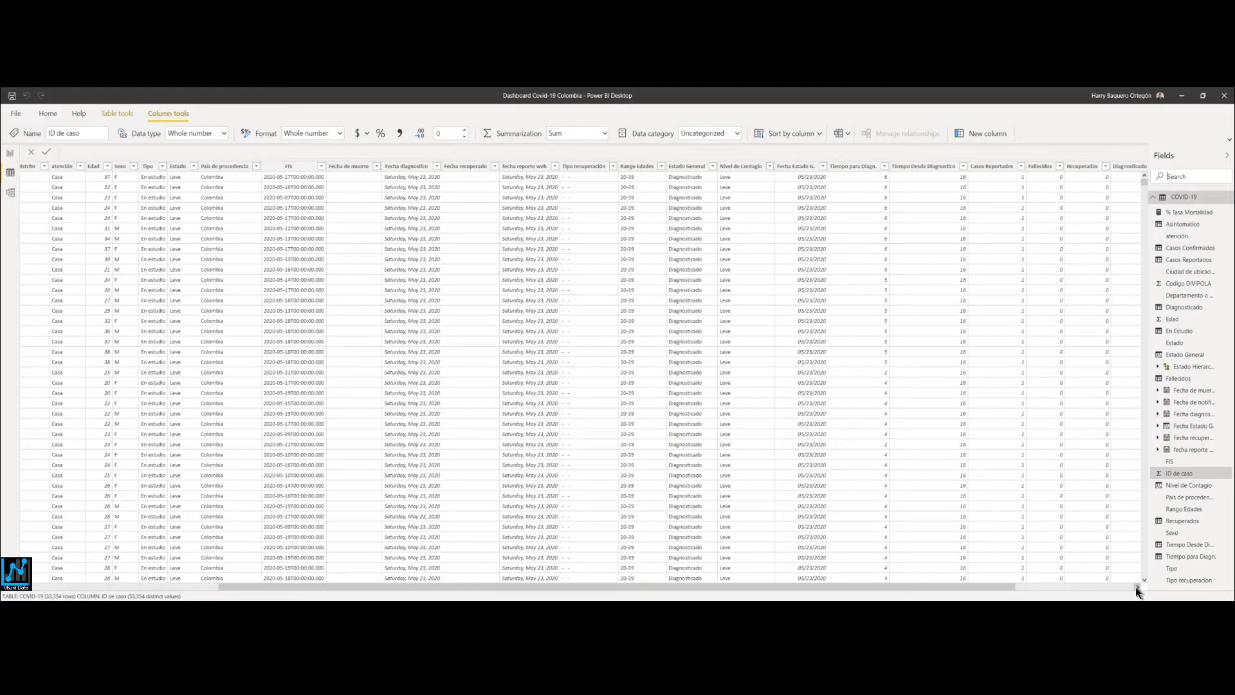
{"action": "left_click", "coordinate": [1053, 186]}
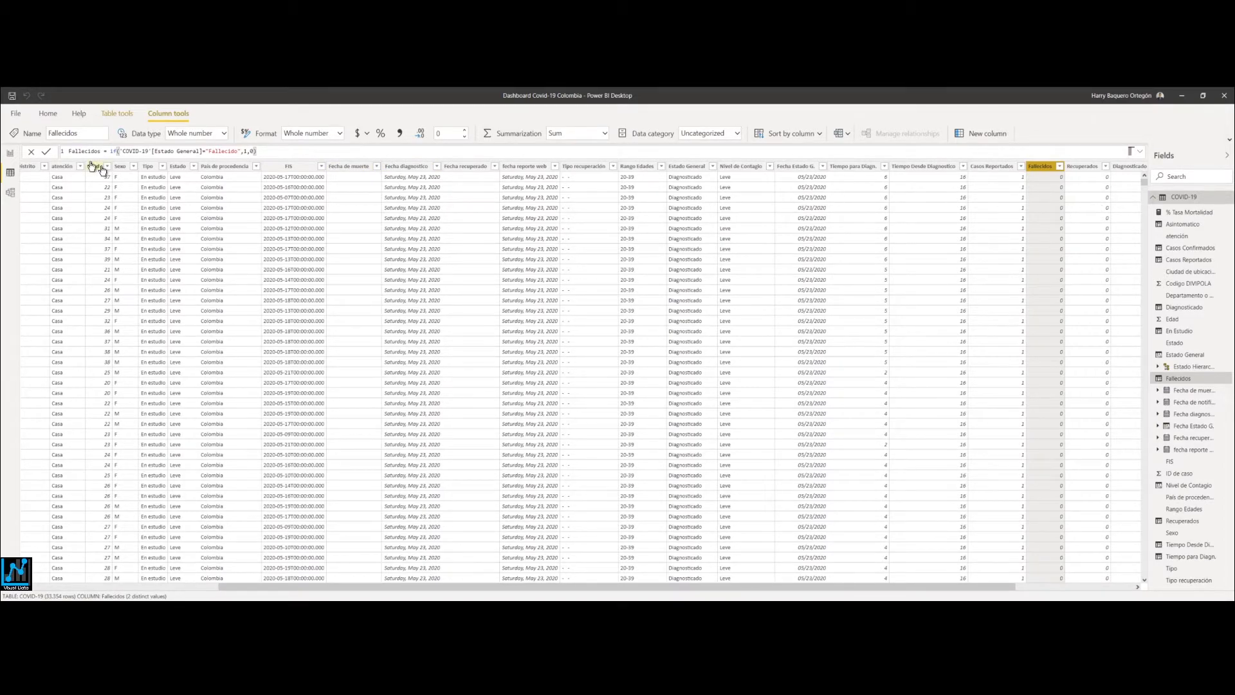
{"action": "left_click", "coordinate": [10, 156]}
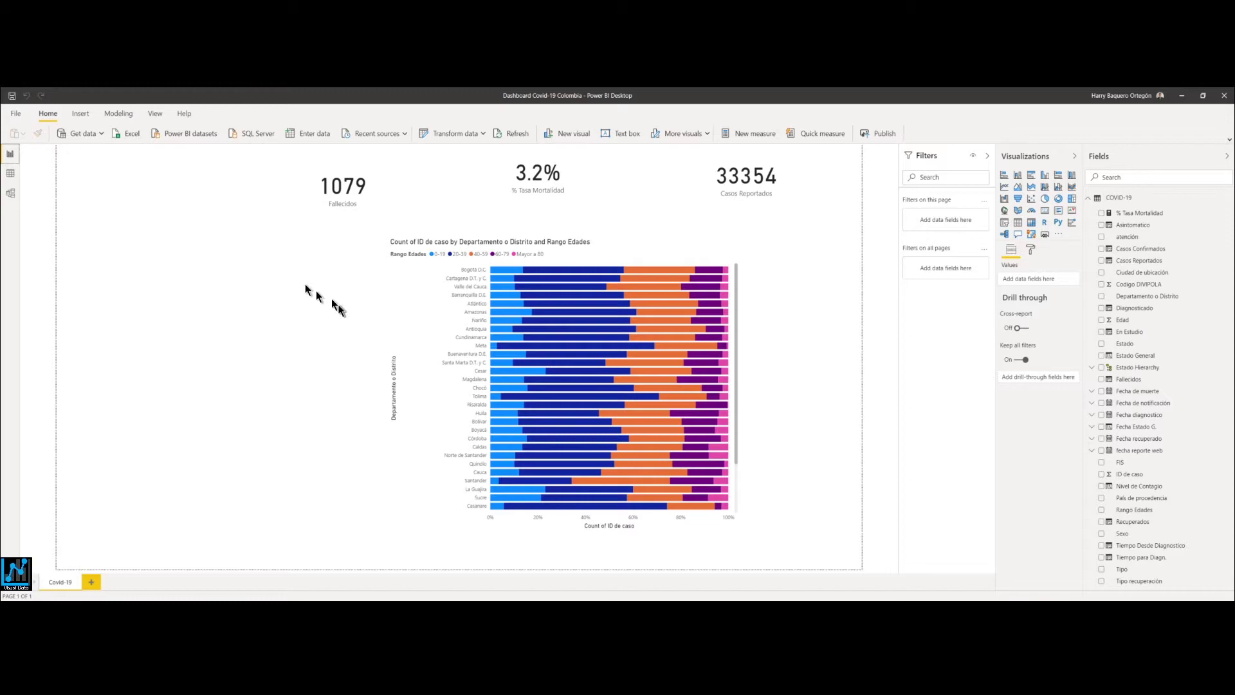
{"action": "left_click", "coordinate": [1149, 219]}
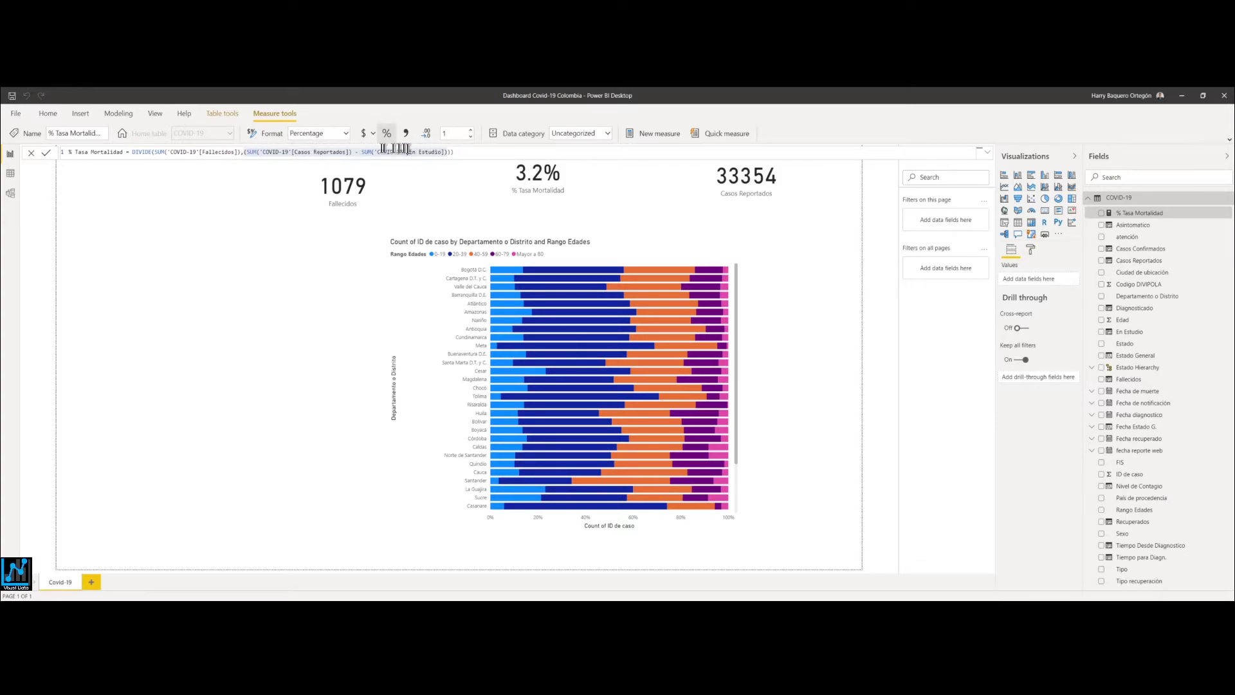
{"action": "left_click", "coordinate": [1226, 213]}
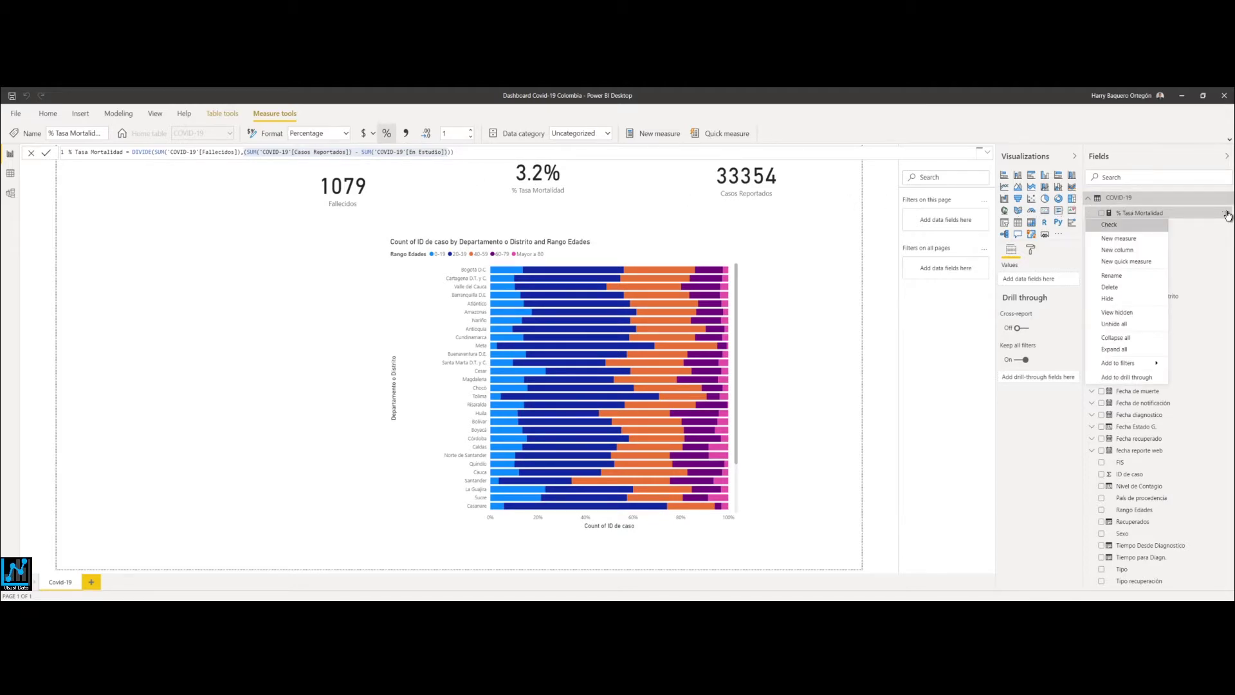
{"action": "left_click", "coordinate": [1136, 260]}
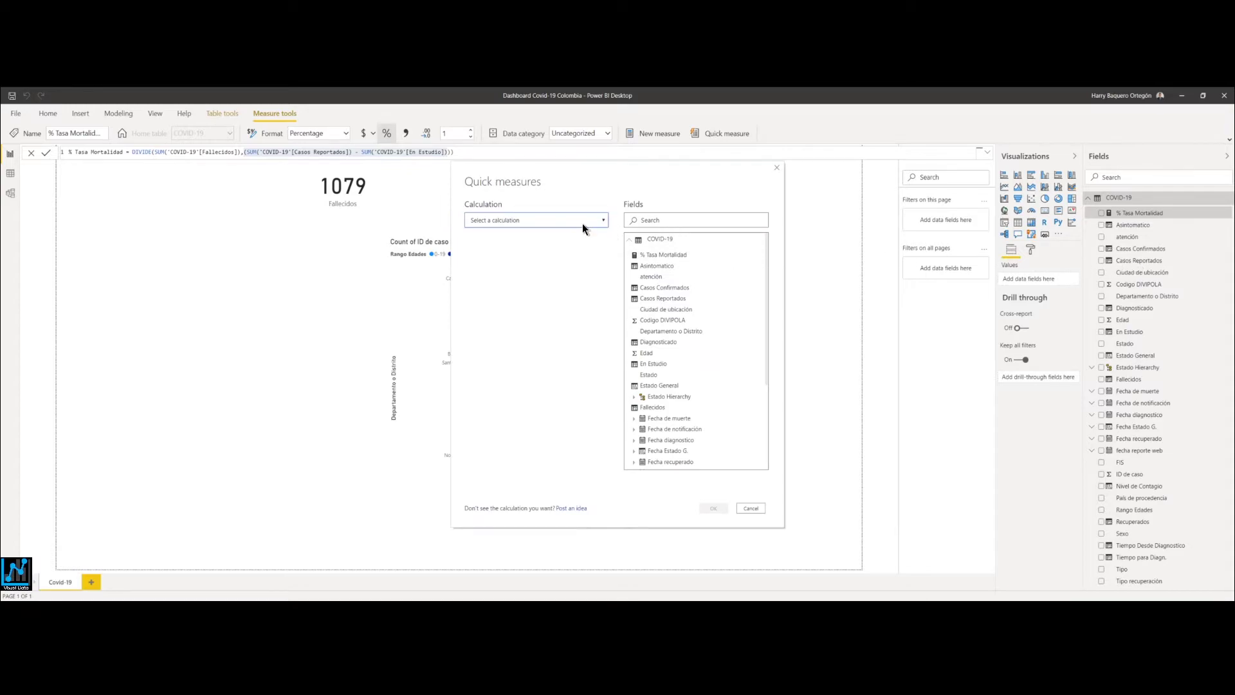
{"action": "left_click", "coordinate": [581, 223]}
{"action": "scroll", "coordinate": [566, 450], "scroll_direction": "down", "scroll_amount": 5}
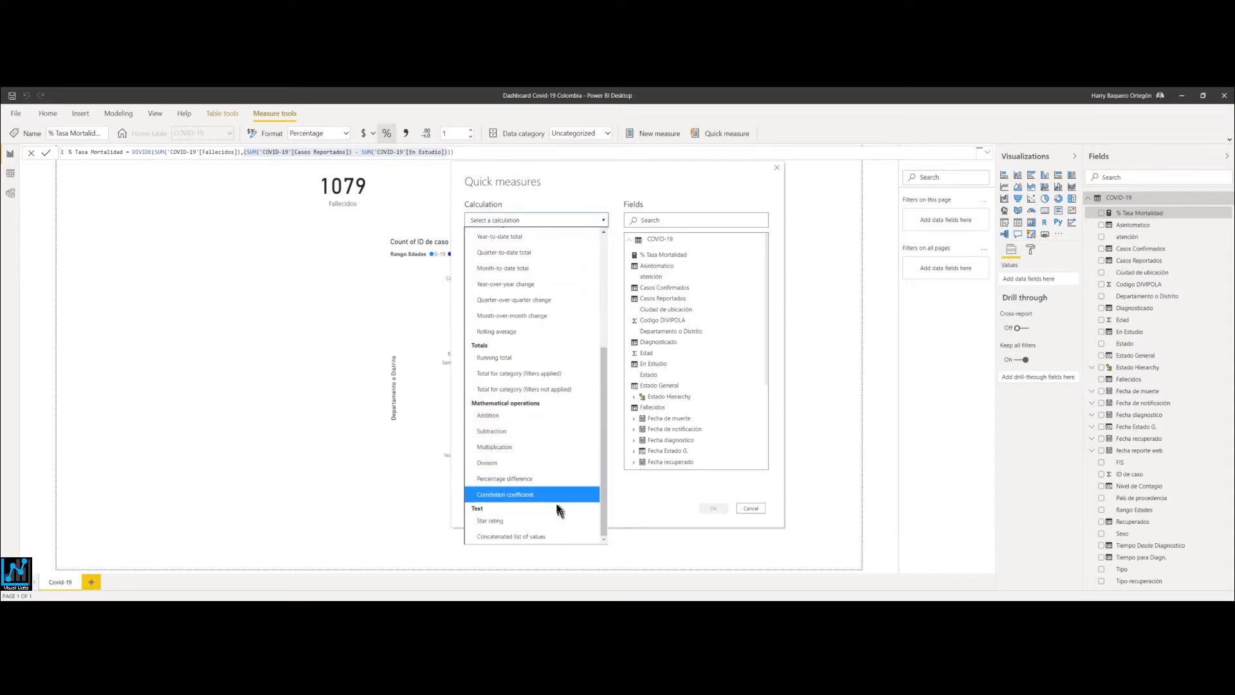
{"action": "left_click", "coordinate": [543, 463]}
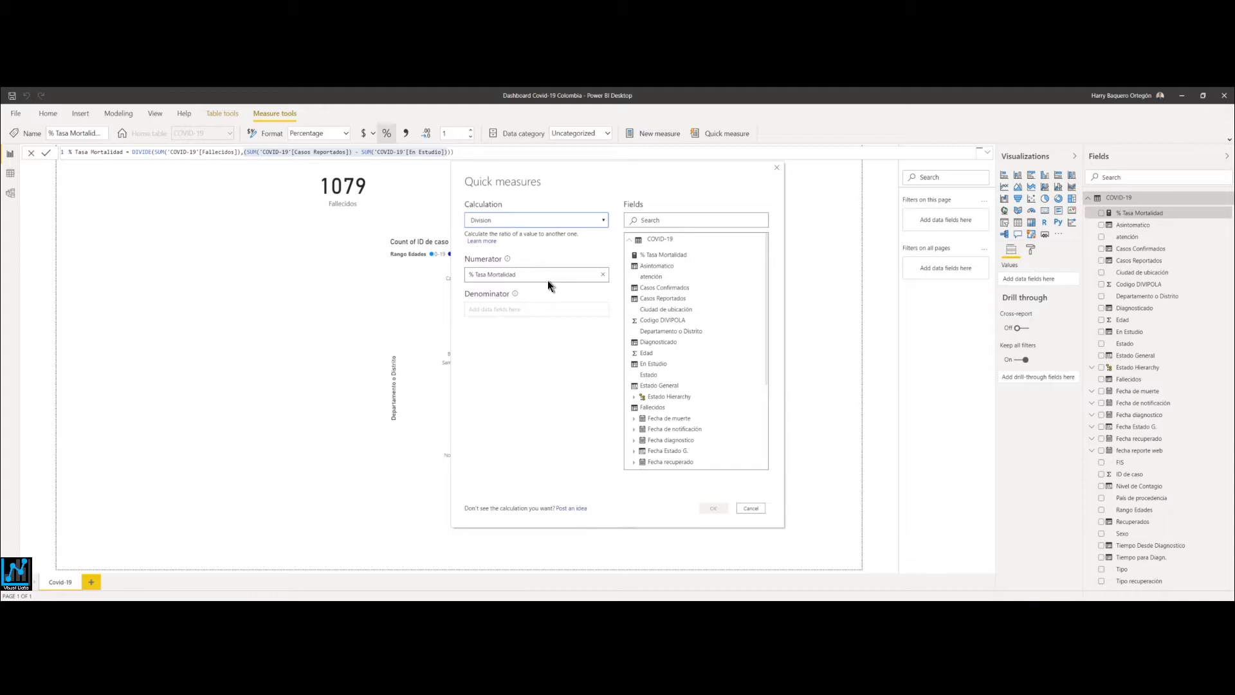
{"action": "left_click", "coordinate": [603, 275]}
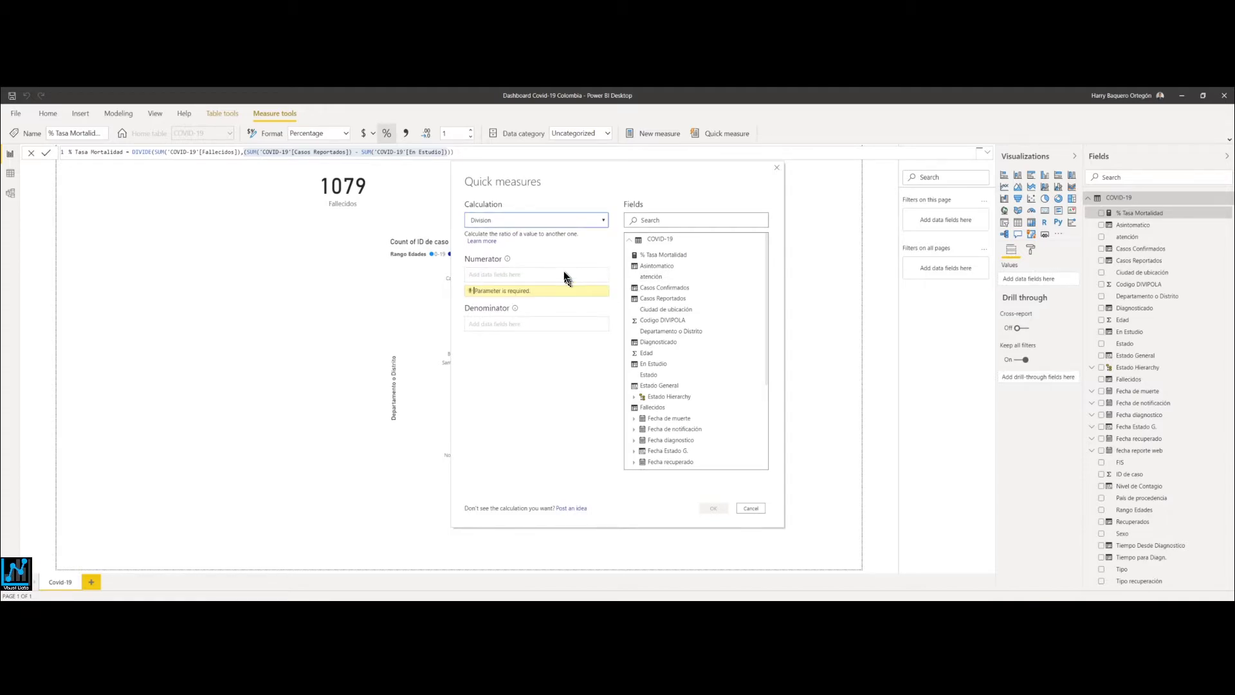
{"action": "scroll", "coordinate": [750, 377], "scroll_direction": "down", "scroll_amount": 3}
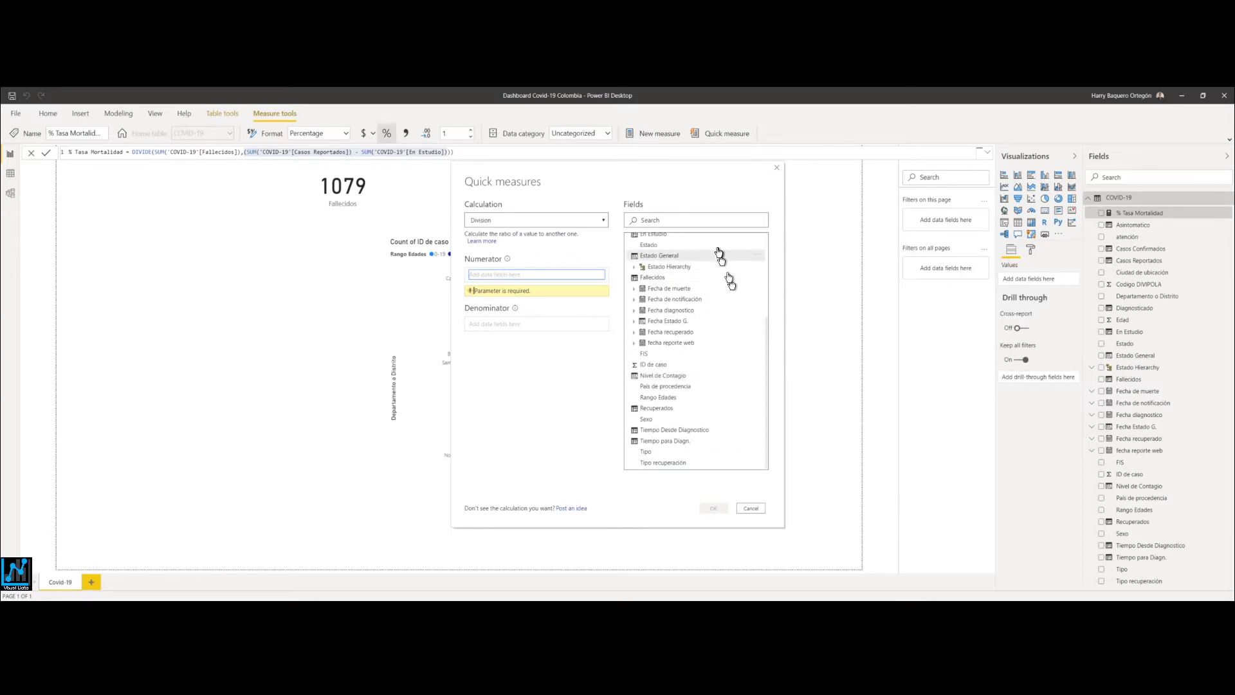
{"action": "left_click", "coordinate": [776, 168]}
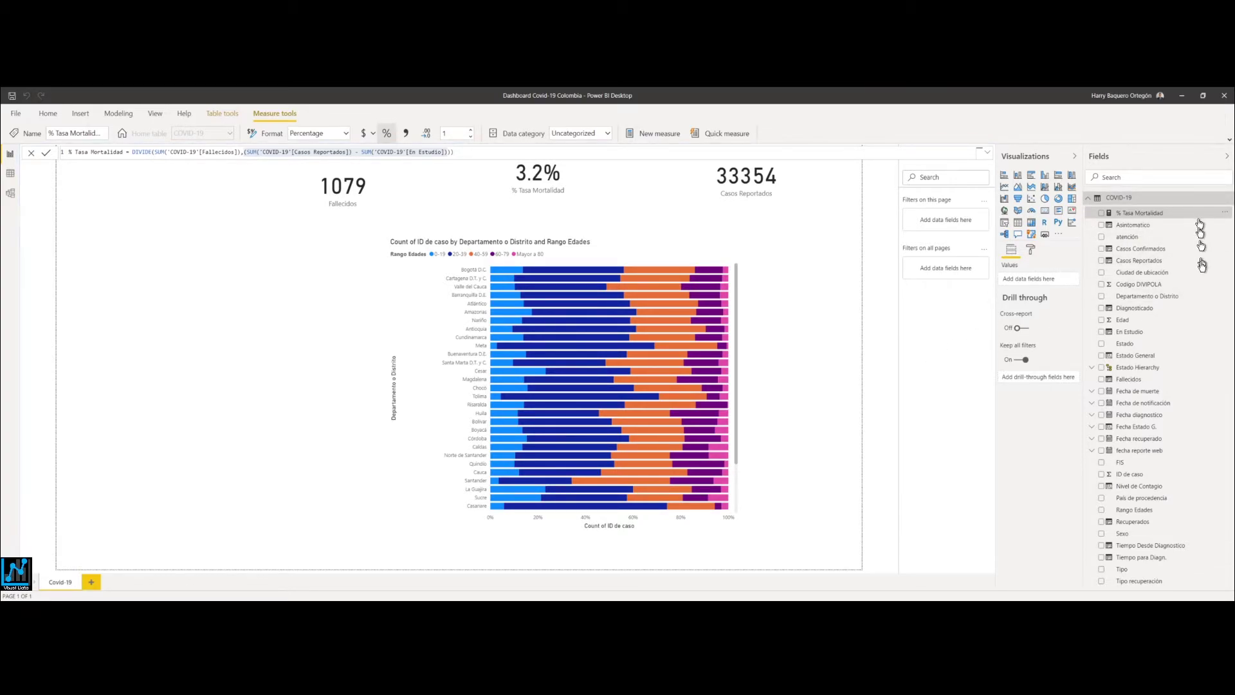
Leave all report visuals deselected and open the available options for the COVID-19 table.
{"action": "left_click", "coordinate": [731, 260]}
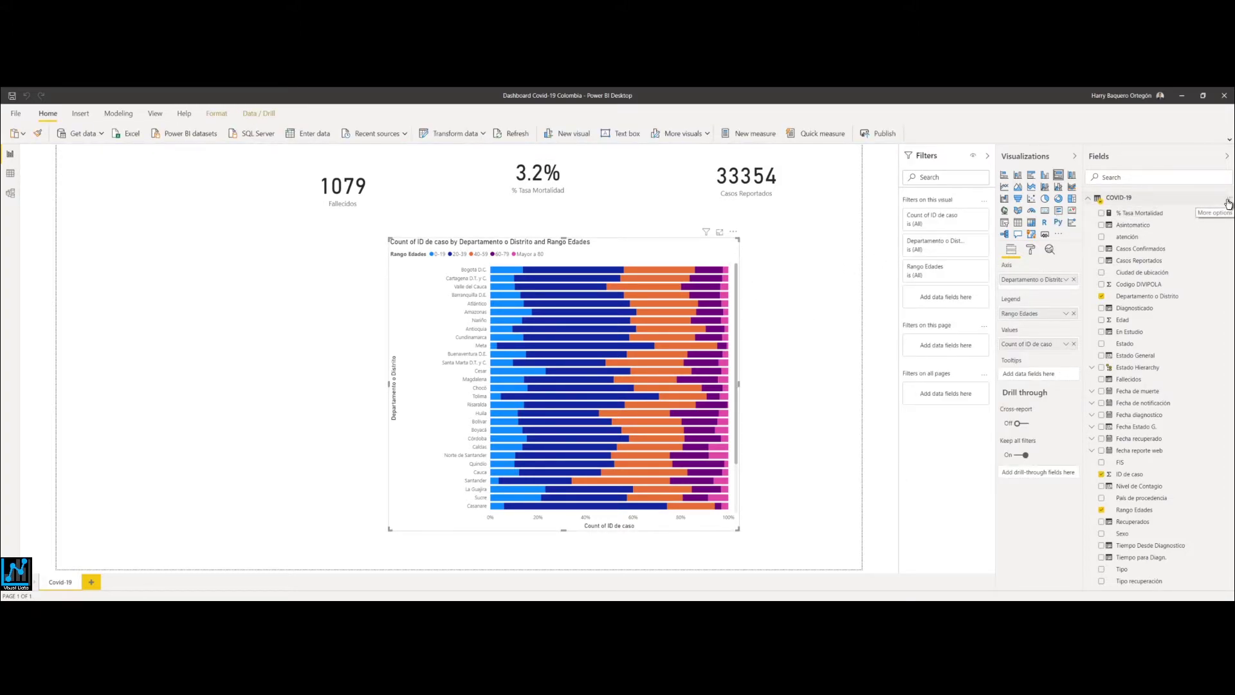
{"action": "left_click", "coordinate": [823, 269]}
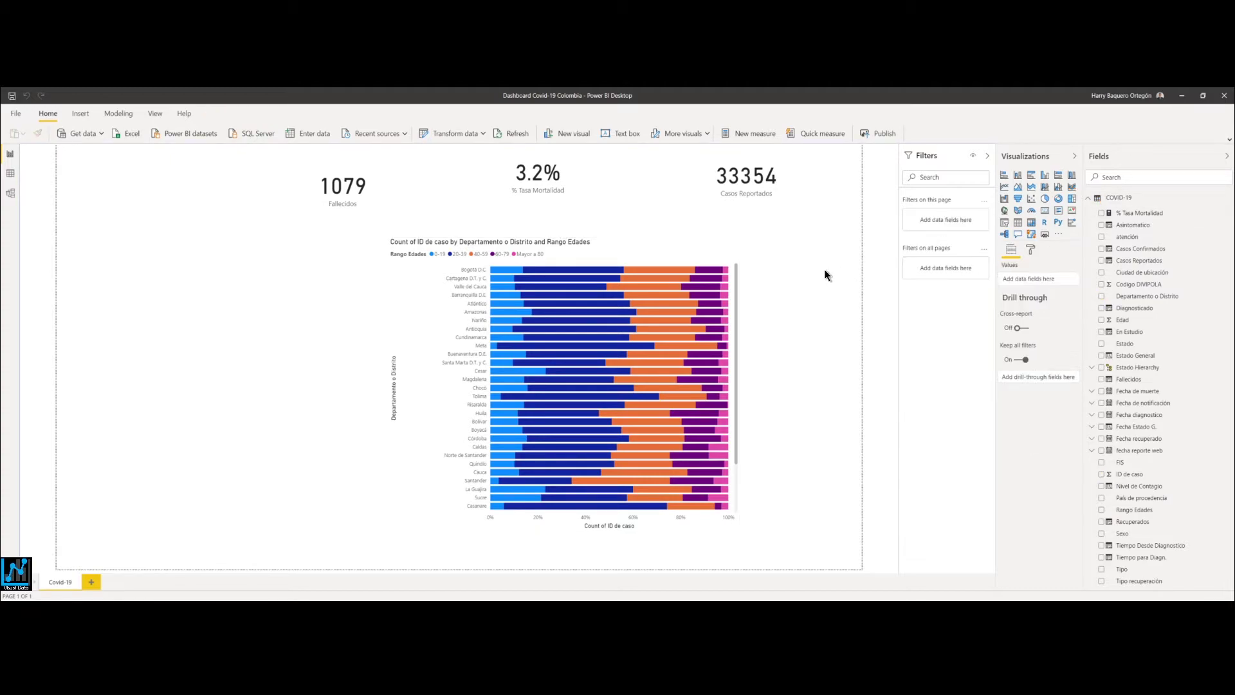
{"action": "left_click", "coordinate": [1229, 199]}
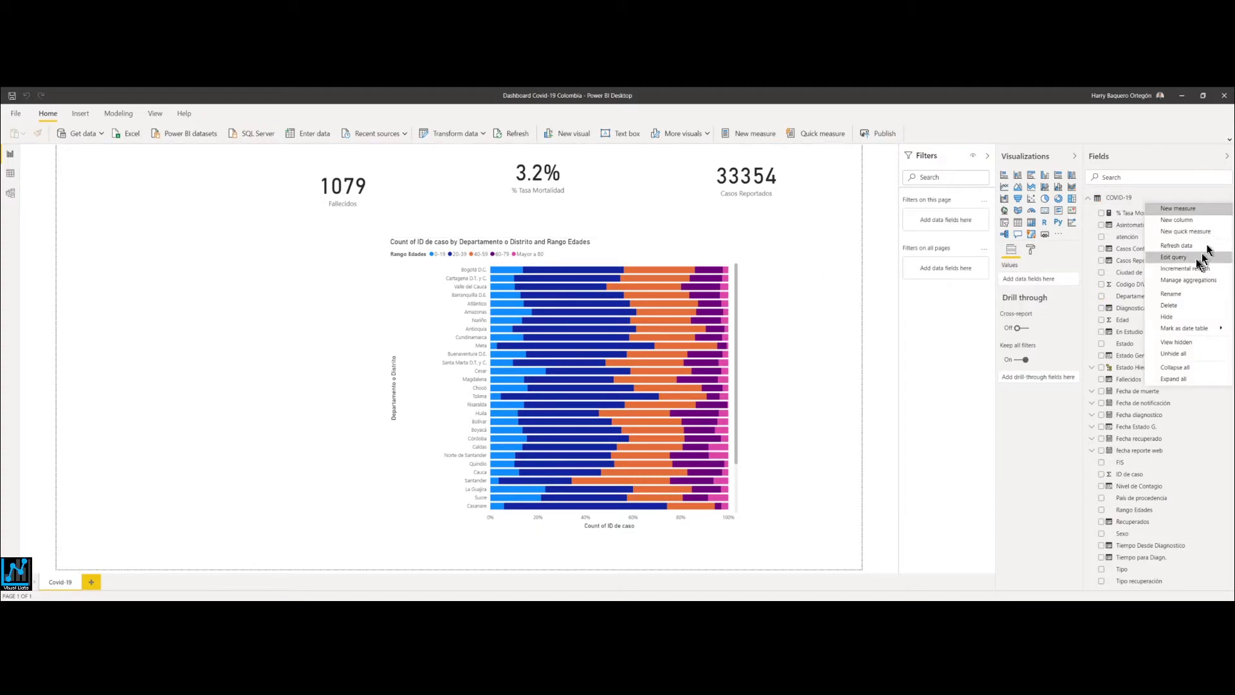